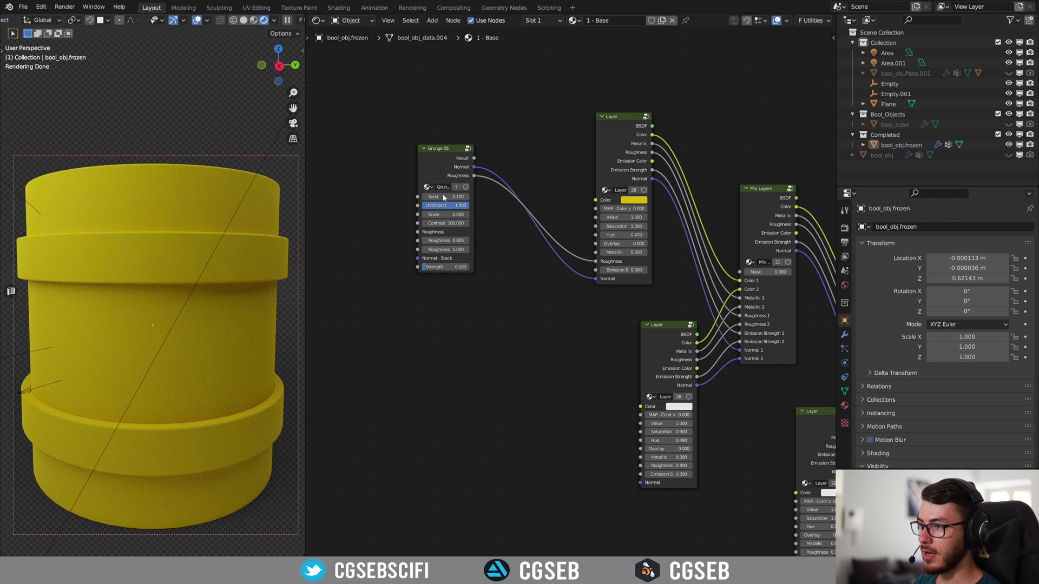
Preview the 2 - CrackedPaint, 3 - Rust and 5 - Final materials on the barrel one after another
{"action": "left_click_drag", "start_coordinate": [440, 158], "coordinate": [463, 145]}
{"action": "left_click", "coordinate": [573, 20]}
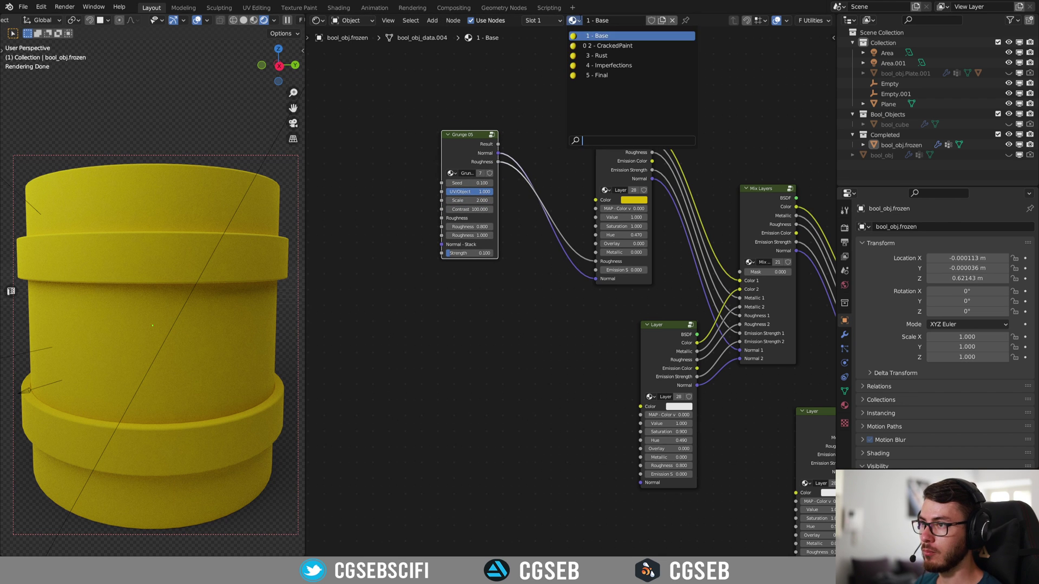
{"action": "left_click", "coordinate": [611, 45]}
{"action": "left_click", "coordinate": [573, 20]}
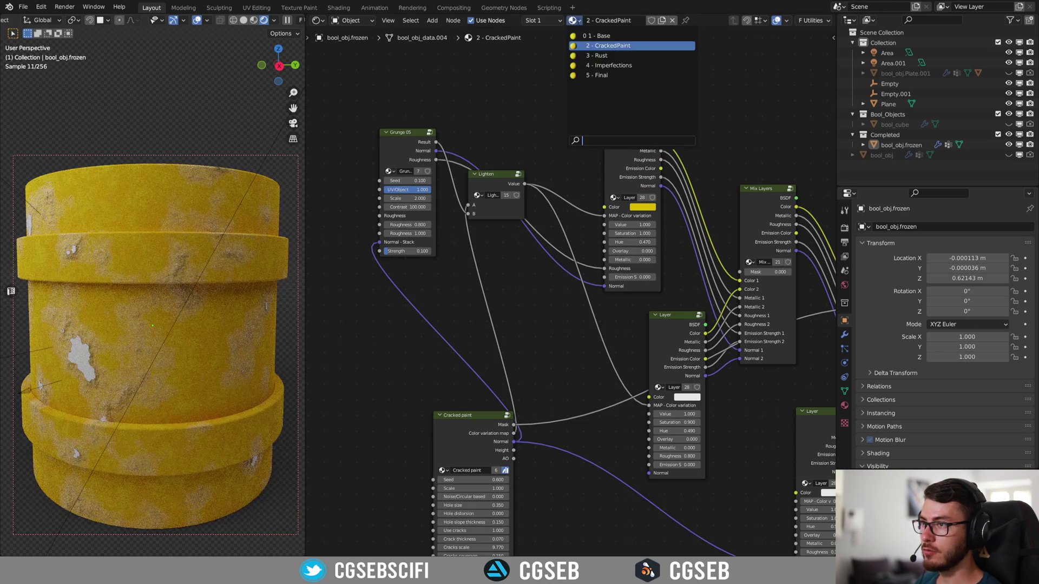
{"action": "left_click", "coordinate": [596, 55]}
{"action": "left_click", "coordinate": [578, 20]}
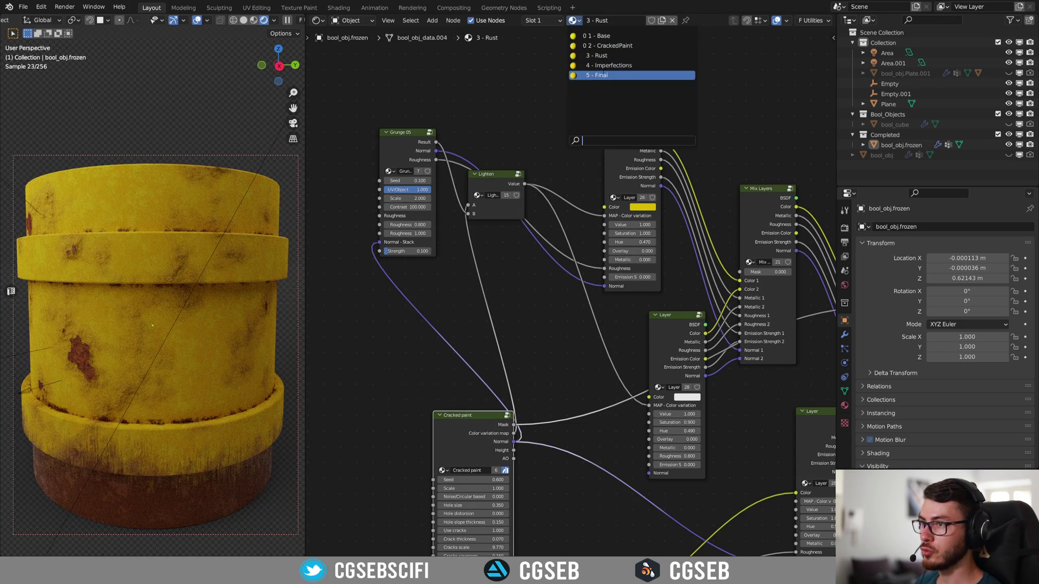
{"action": "left_click", "coordinate": [601, 75]}
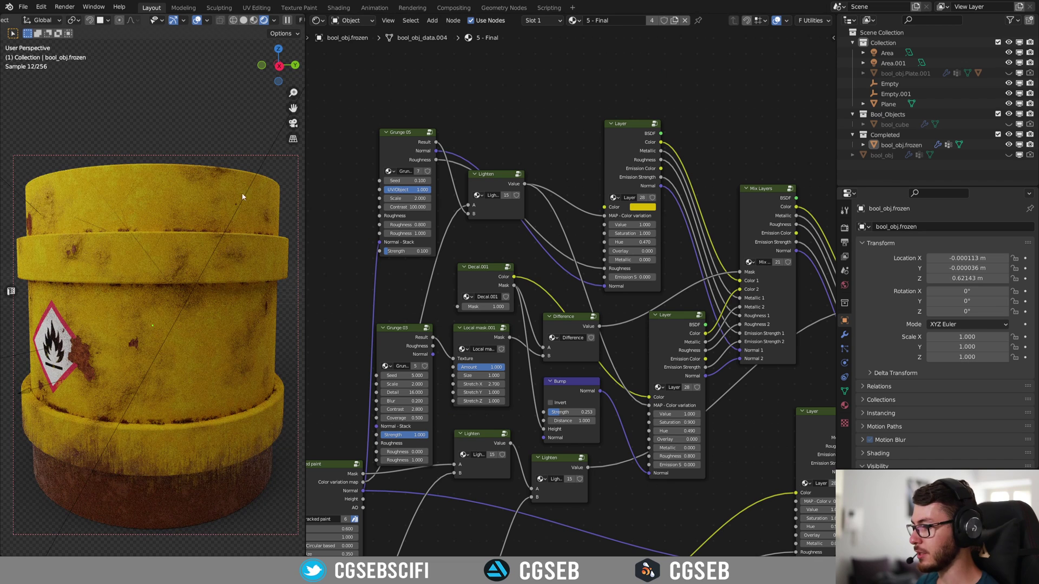
Switch the barrel back to the 1 - Base material and examine its Grunge 05, Layer and Mix Layers nodes
{"action": "left_click", "coordinate": [577, 20]}
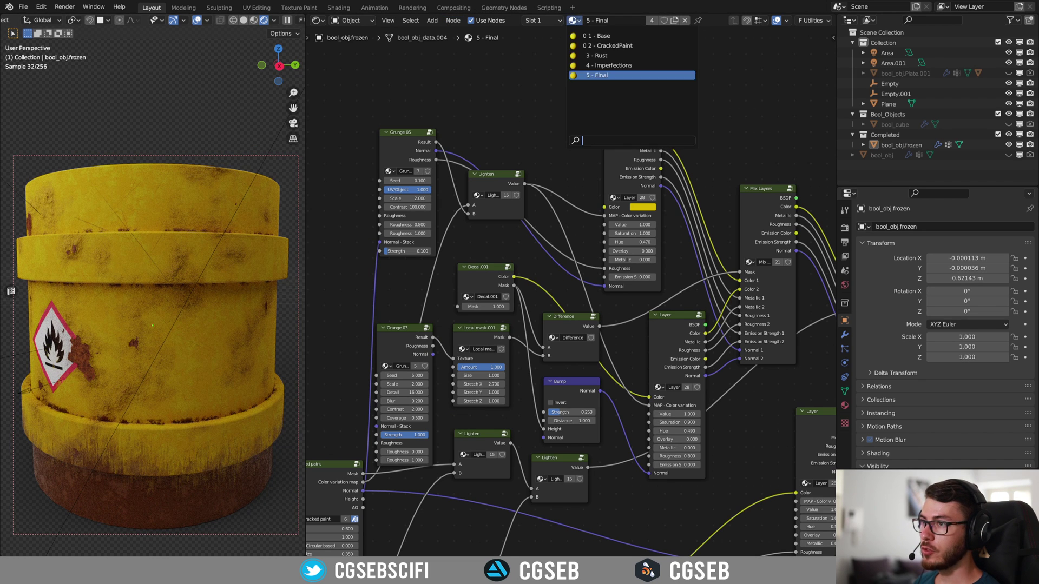
{"action": "left_click", "coordinate": [588, 36]}
{"action": "middle_click_drag", "start_coordinate": [749, 206], "coordinate": [702, 166]}
{"action": "scroll", "coordinate": [594, 160], "scroll_direction": "down", "scroll_amount": 1}
{"action": "left_click", "coordinate": [555, 123]}
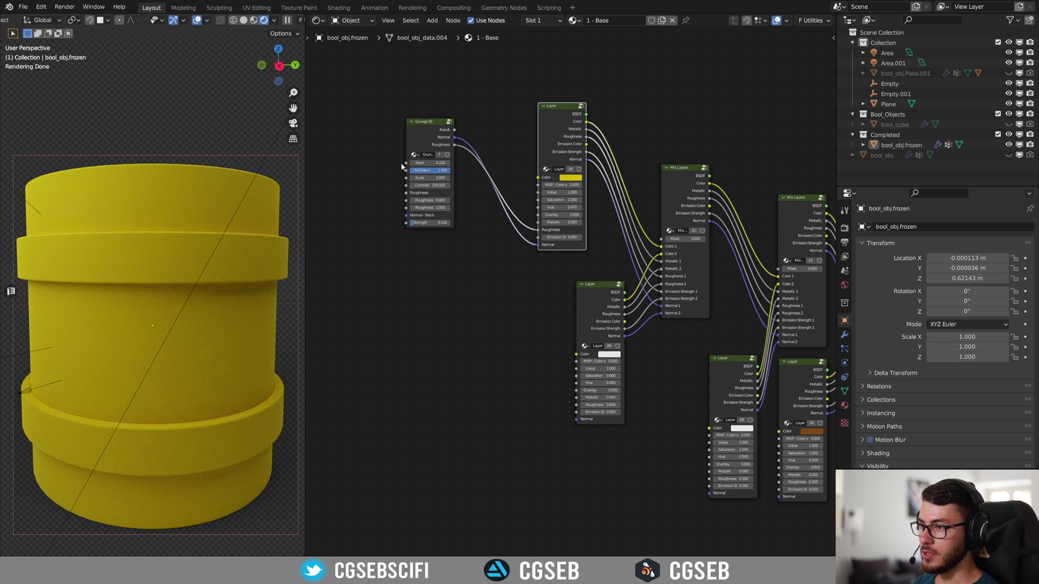
{"action": "middle_click_drag", "start_coordinate": [663, 116], "coordinate": [622, 107]}
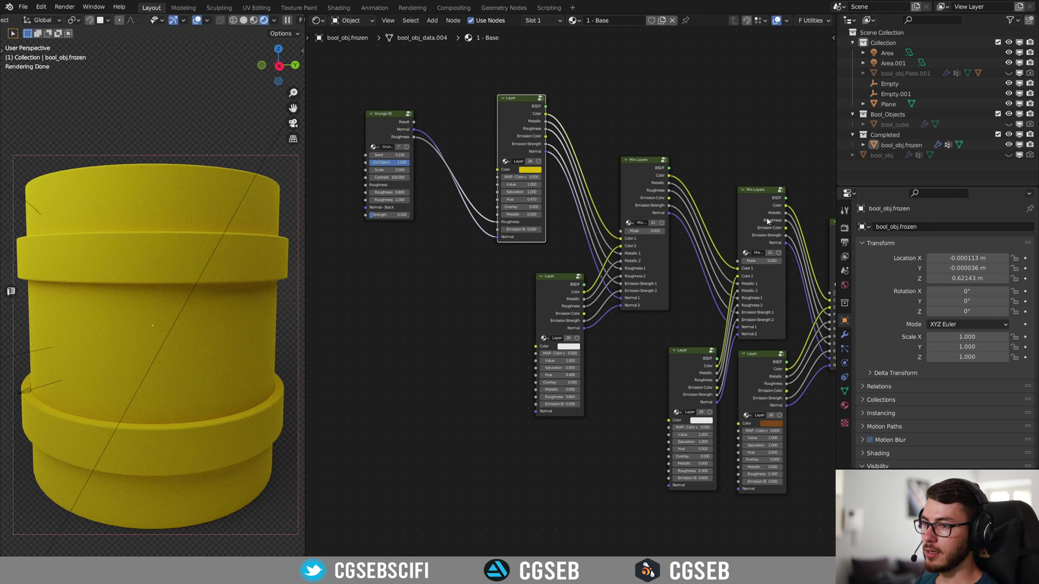
{"action": "middle_click_drag", "start_coordinate": [748, 214], "coordinate": [533, 191]}
{"action": "scroll", "coordinate": [597, 145], "scroll_direction": "up", "scroll_amount": 2}
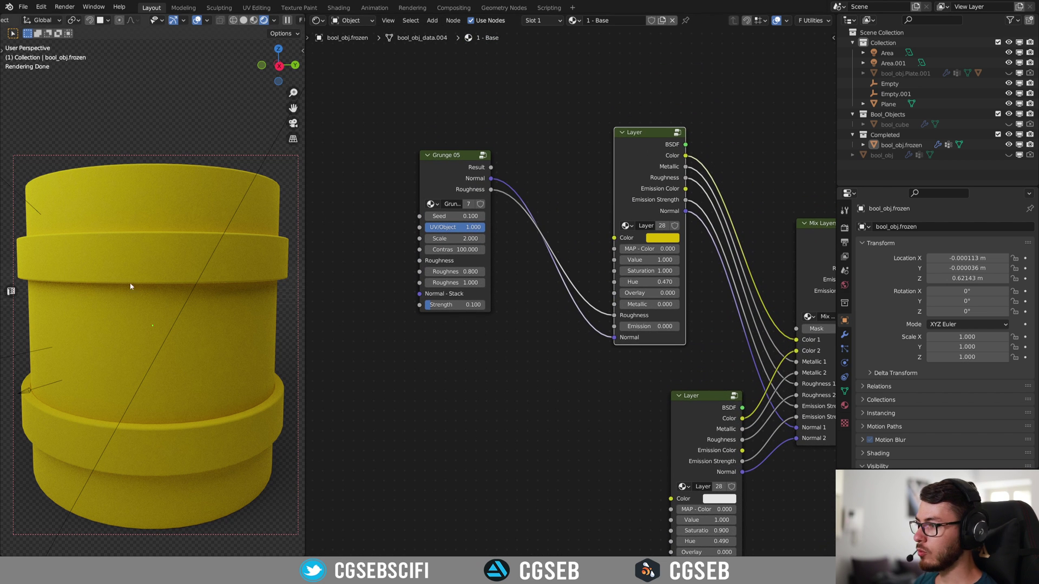
Compare the barrel's 5 - Final material with 1 - Base, ending on 1 - Base
{"action": "left_click", "coordinate": [572, 20]}
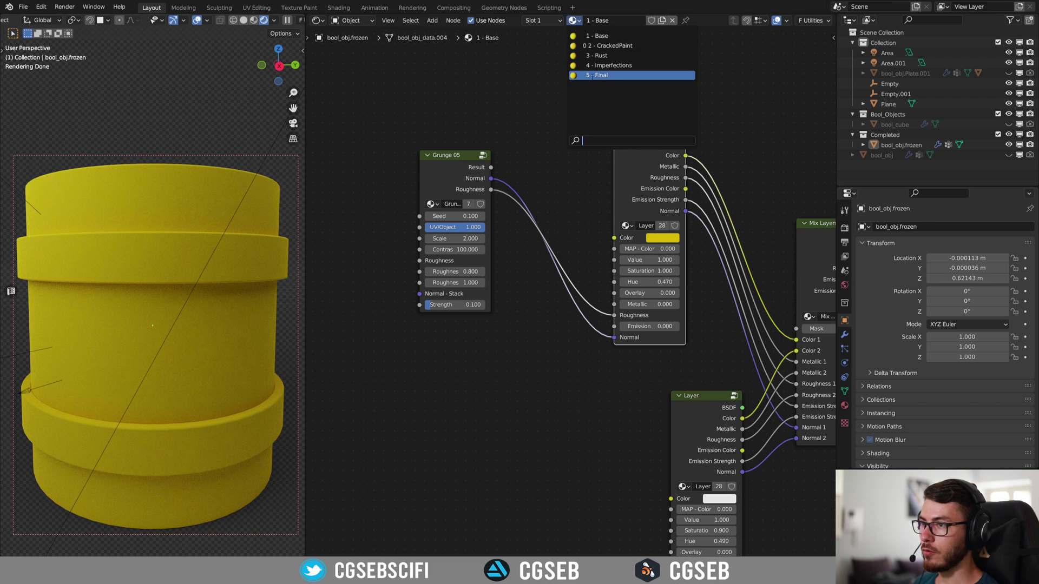
{"action": "left_click", "coordinate": [595, 75]}
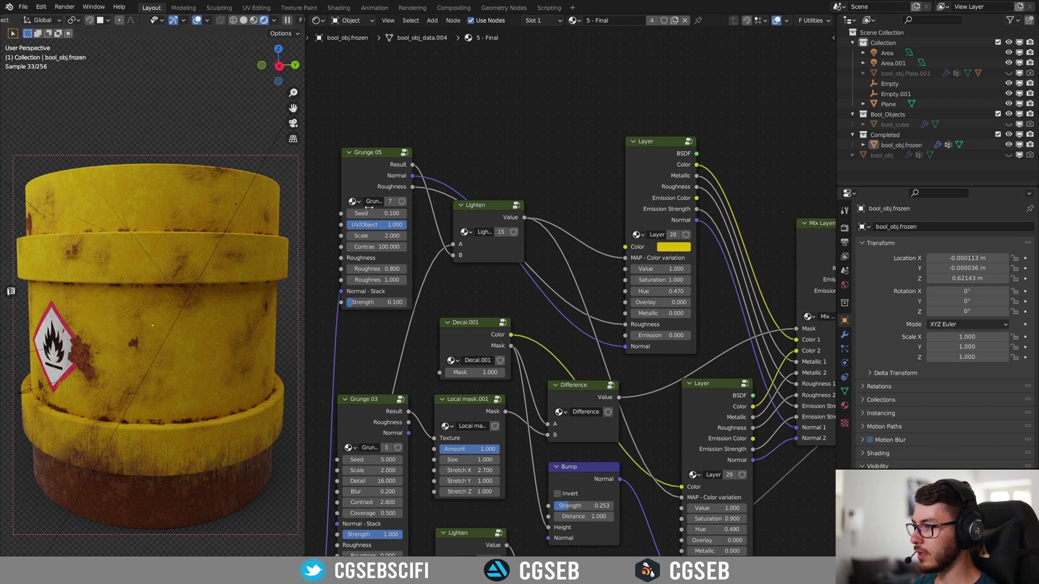
{"action": "left_click", "coordinate": [572, 21]}
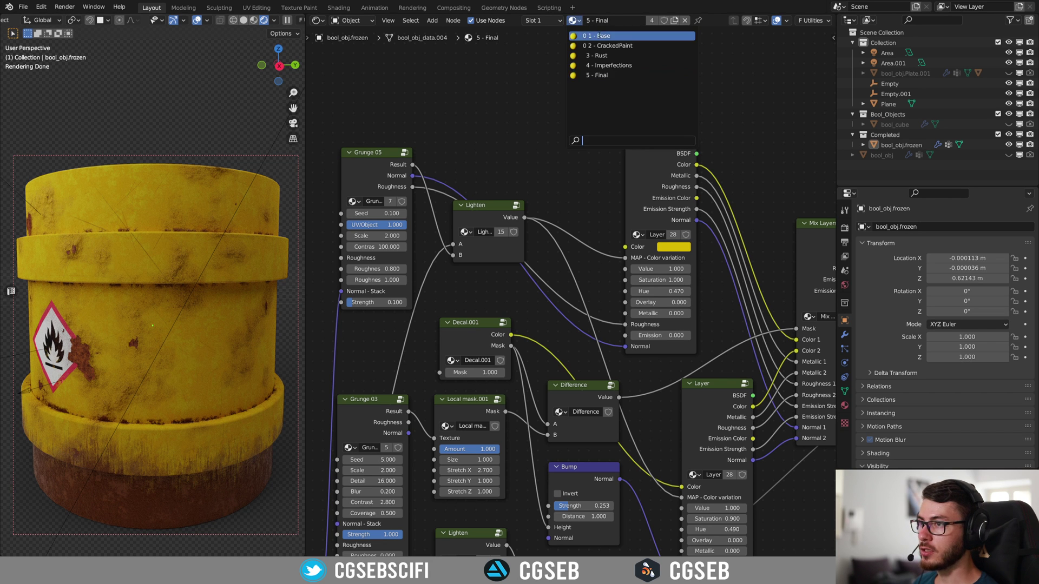
{"action": "left_click", "coordinate": [596, 36]}
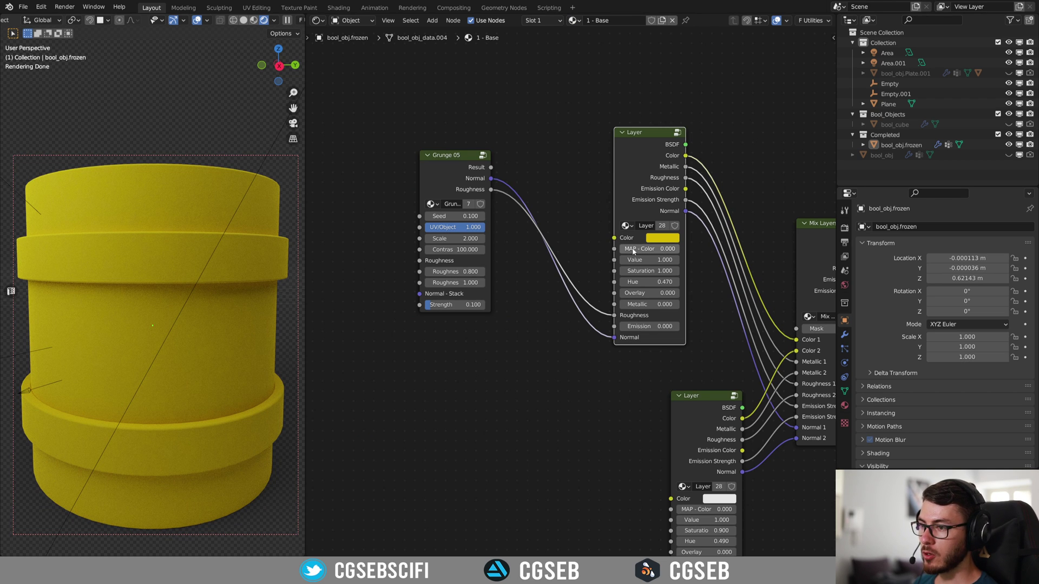
Connect the Grunge 05 Result to the yellow layer's MAP - Color variation input, and preview the grunge alone and the full material
{"action": "left_click_drag", "start_coordinate": [492, 169], "coordinate": [617, 250]}
{"action": "left_click", "coordinate": [462, 178], "text": "ctrl+shift"}
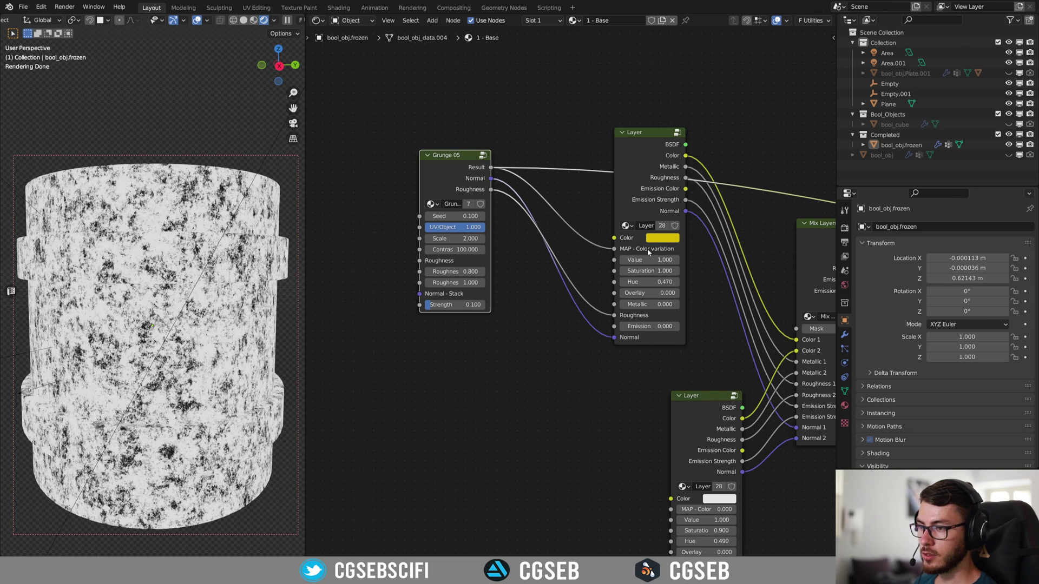
{"action": "middle_click_drag", "start_coordinate": [737, 242], "coordinate": [212, 168]}
{"action": "left_click", "coordinate": [791, 244], "text": "ctrl+shift"}
{"action": "middle_click_drag", "start_coordinate": [540, 166], "coordinate": [1038, 196]}
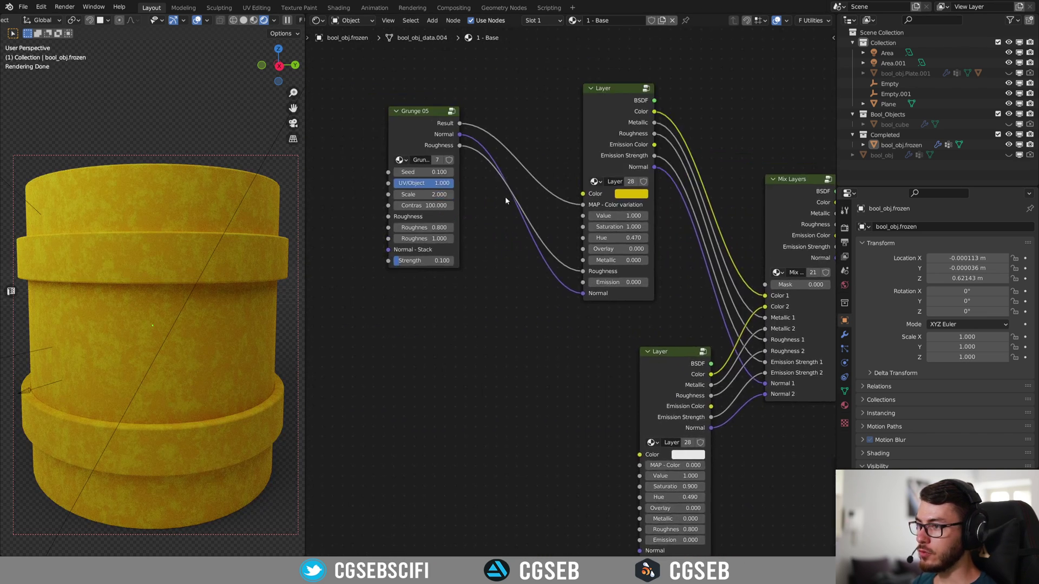
Try a Hue of 0.670 on the yellow Layer node and restore it to 0.470
{"action": "scroll", "coordinate": [643, 219], "scroll_direction": "up", "scroll_amount": 3}
{"action": "middle_click_drag", "start_coordinate": [703, 216], "coordinate": [691, 288]}
{"action": "scroll", "coordinate": [689, 291], "scroll_direction": "up", "scroll_amount": 2}
{"action": "left_click_drag", "start_coordinate": [647, 298], "coordinate": [647, 298]}
{"action": "left_click", "coordinate": [648, 297]}
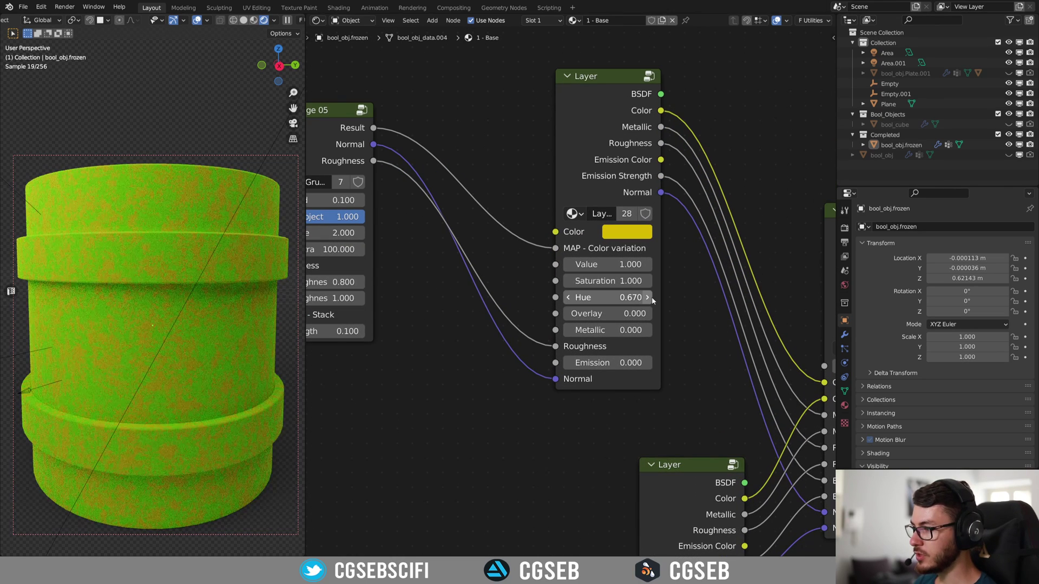
{"action": "scroll", "coordinate": [568, 299], "scroll_direction": "down", "scroll_amount": 2, "text": "ctrl"}
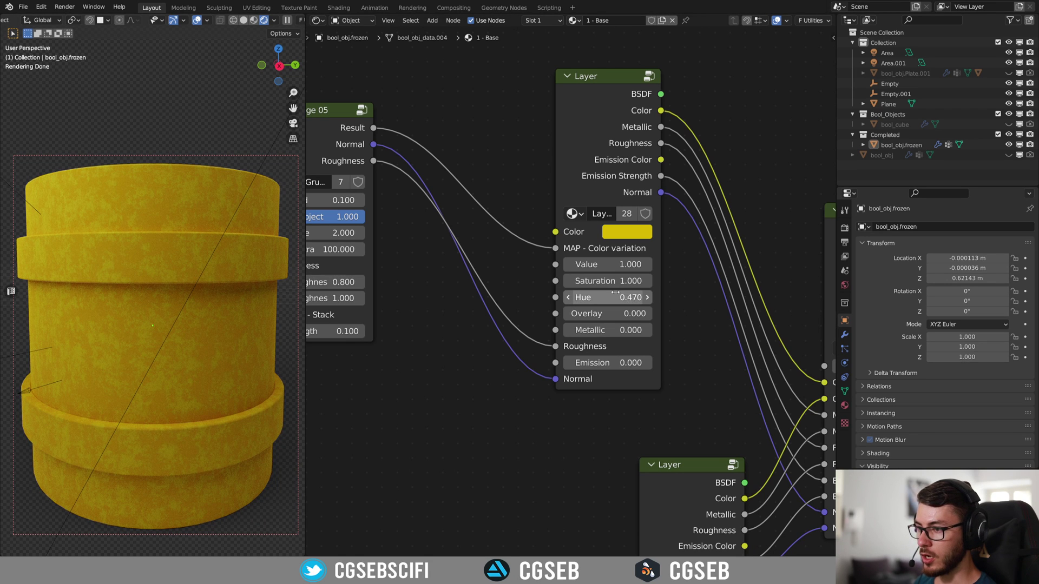
{"action": "left_click", "coordinate": [597, 298]}
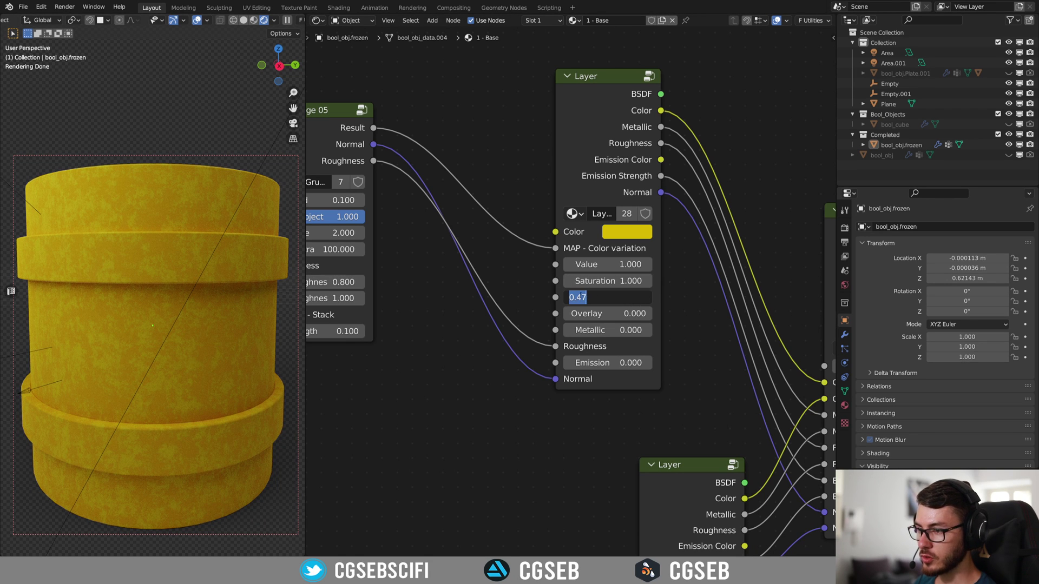
{"action": "left_click_drag", "start_coordinate": [583, 297], "coordinate": [592, 296]}
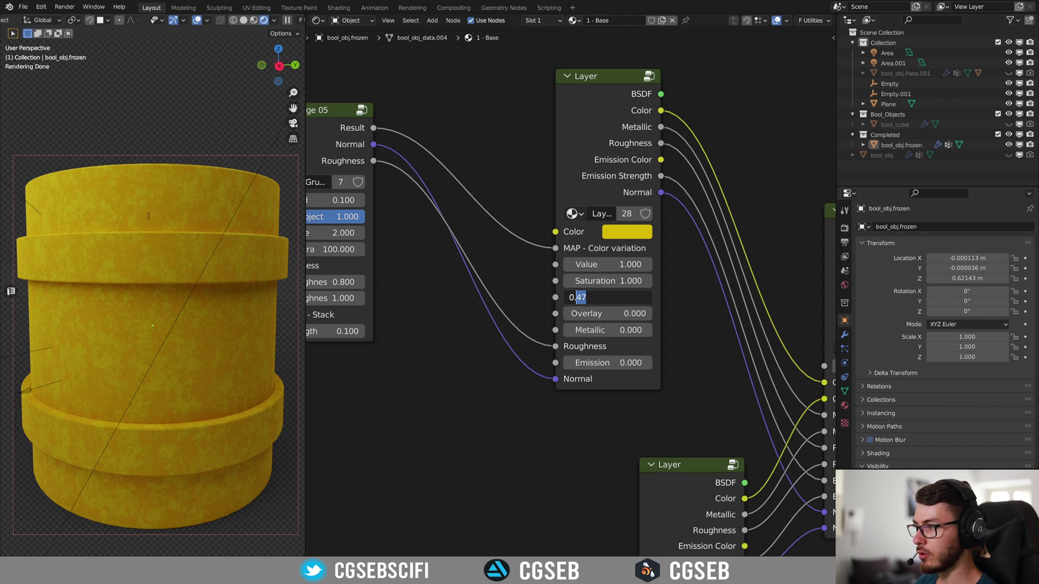
{"action": "key", "text": "Return"}
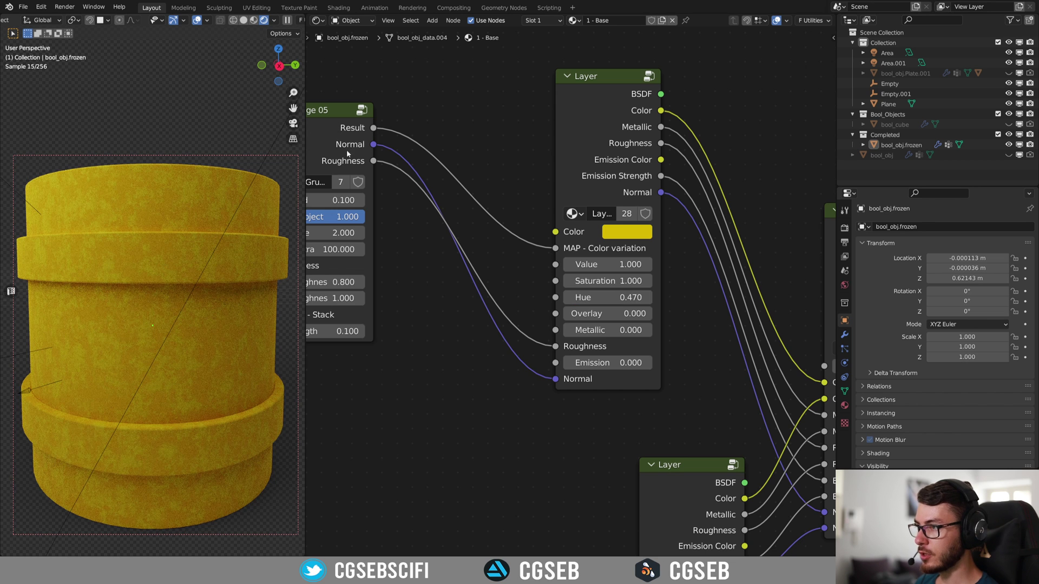
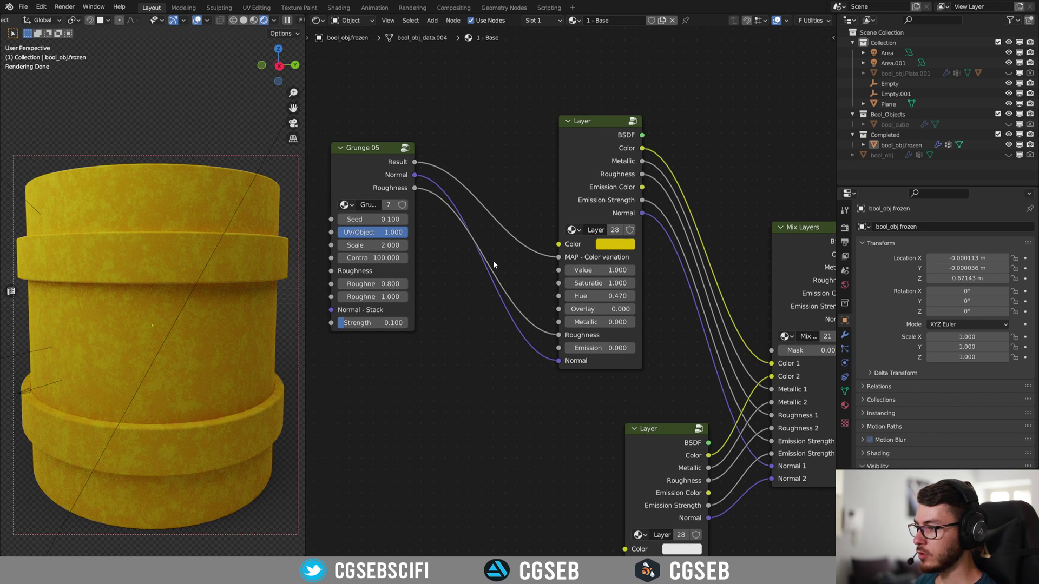
Switch the barrel to the 2 - CrackedPaint material
{"action": "middle_click_drag", "start_coordinate": [481, 237], "coordinate": [511, 209]}
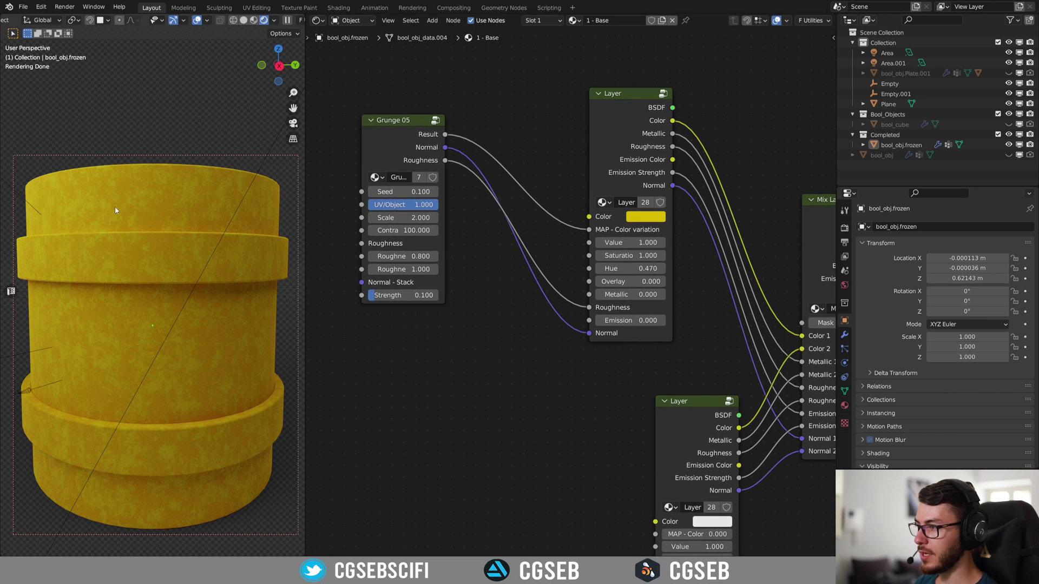
{"action": "left_click", "coordinate": [573, 20]}
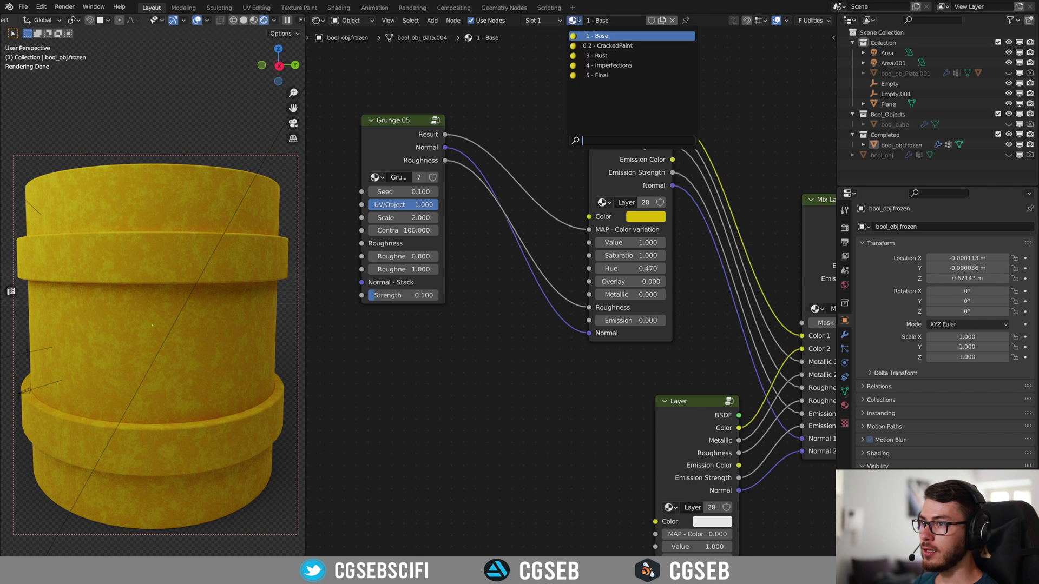
{"action": "left_click", "coordinate": [606, 44]}
Spread out the Cracked paint node and the two white Layer nodes feeding the first two Mix Layers nodes
{"action": "left_click_drag", "start_coordinate": [532, 240], "coordinate": [523, 237]}
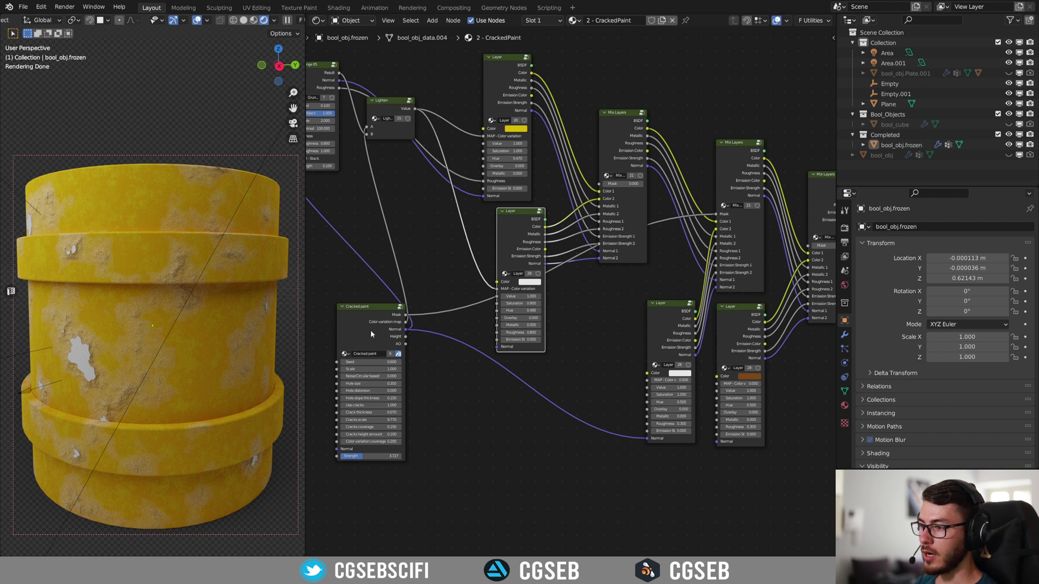
{"action": "left_click_drag", "start_coordinate": [372, 334], "coordinate": [369, 361]}
{"action": "left_click", "coordinate": [728, 170]}
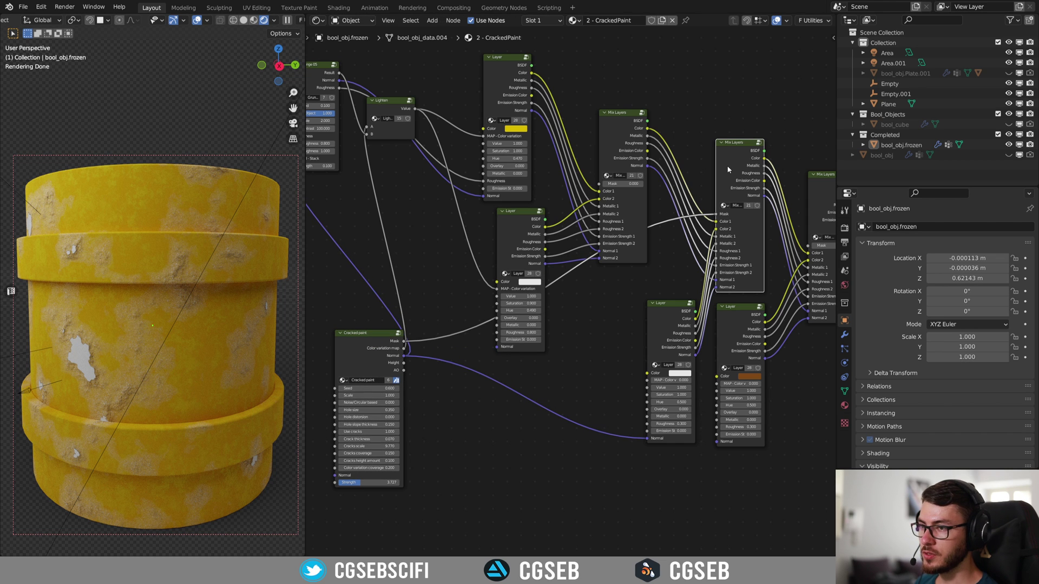
{"action": "left_click", "coordinate": [656, 322]}
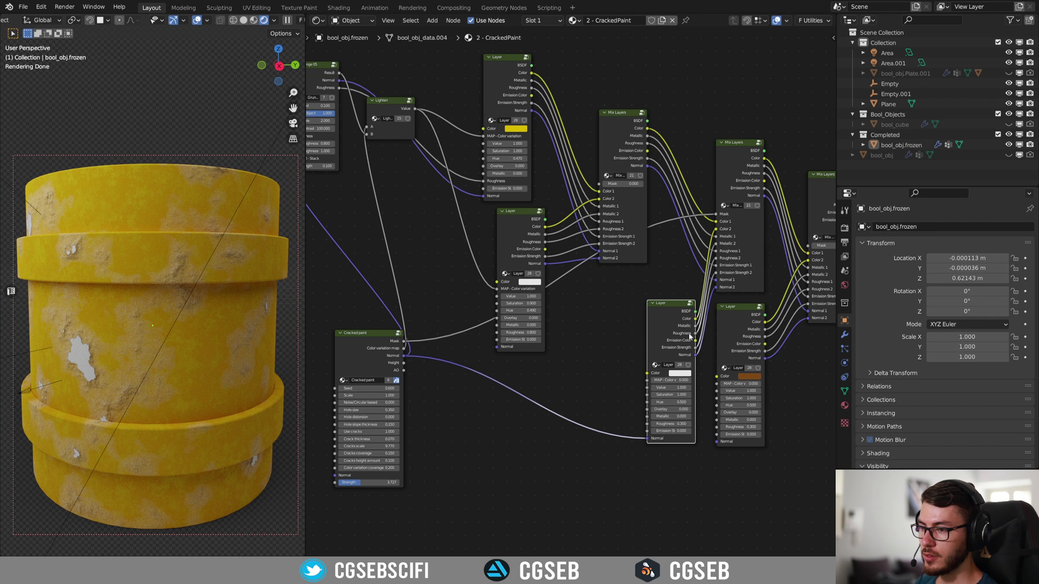
{"action": "left_click_drag", "start_coordinate": [666, 325], "coordinate": [642, 325]}
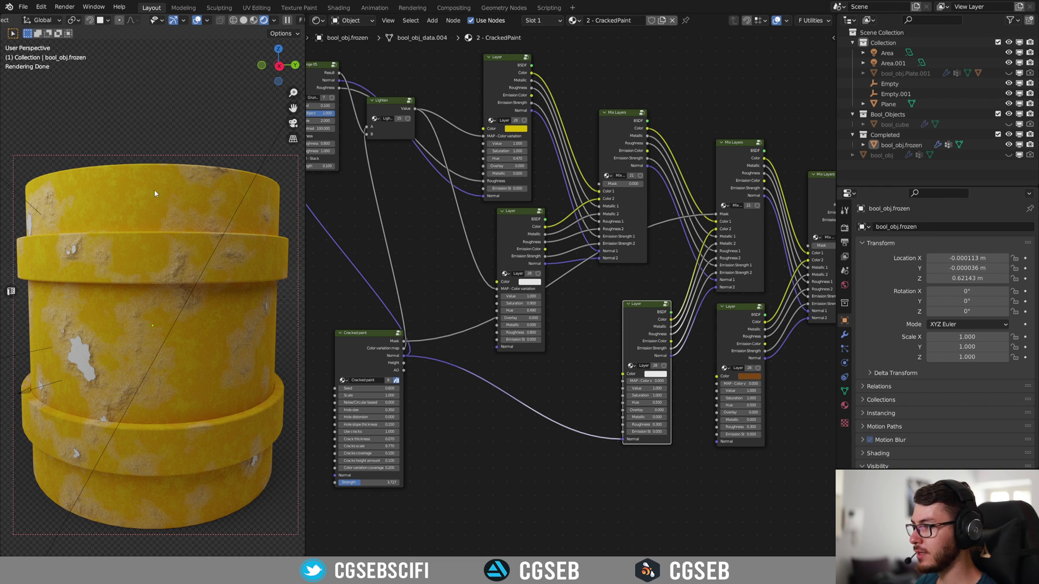
{"action": "left_click_drag", "start_coordinate": [515, 232], "coordinate": [507, 234]}
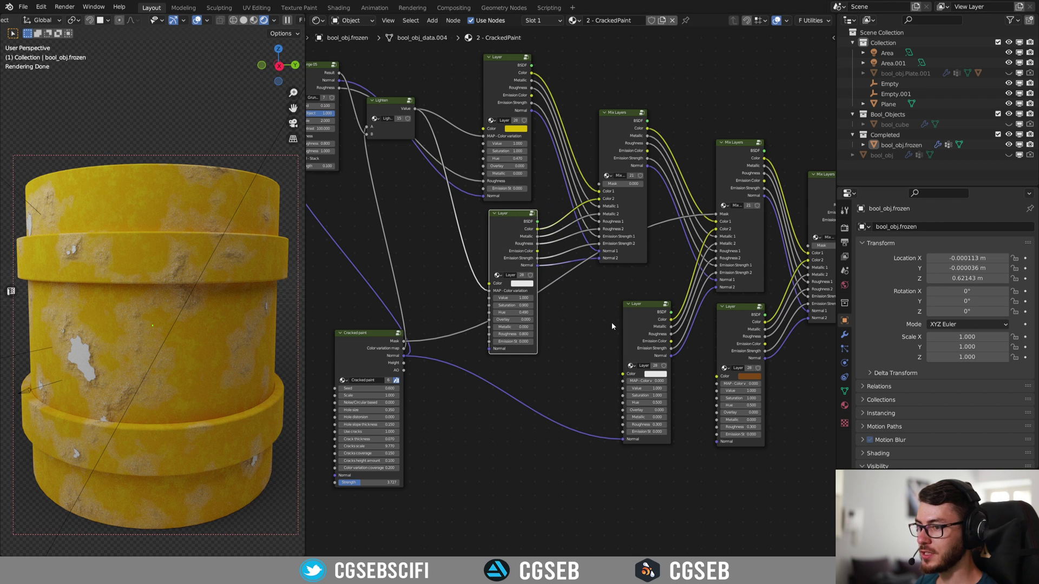
Move the Cracked paint node farther away from the white Layer node it feeds beside
{"action": "middle_click_drag", "start_coordinate": [544, 379], "coordinate": [676, 321]}
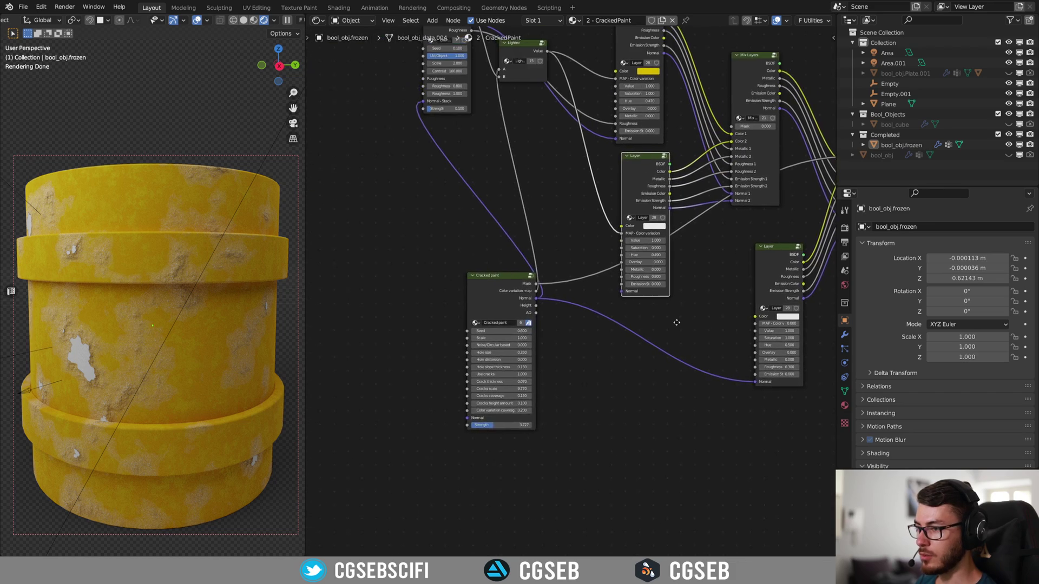
{"action": "scroll", "coordinate": [676, 321], "scroll_direction": "up", "scroll_amount": 2}
{"action": "middle_click_drag", "start_coordinate": [575, 327], "coordinate": [587, 307]}
{"action": "scroll", "coordinate": [588, 307], "scroll_direction": "up", "scroll_amount": 3}
{"action": "mouse_move", "coordinate": [164, 310]}
{"action": "middle_mouse_down", "text": "shift"}
{"action": "mouse_move", "coordinate": [185, 306]}
{"action": "mouse_move", "coordinate": [171, 303]}
{"action": "middle_mouse_up", "text": "shift"}
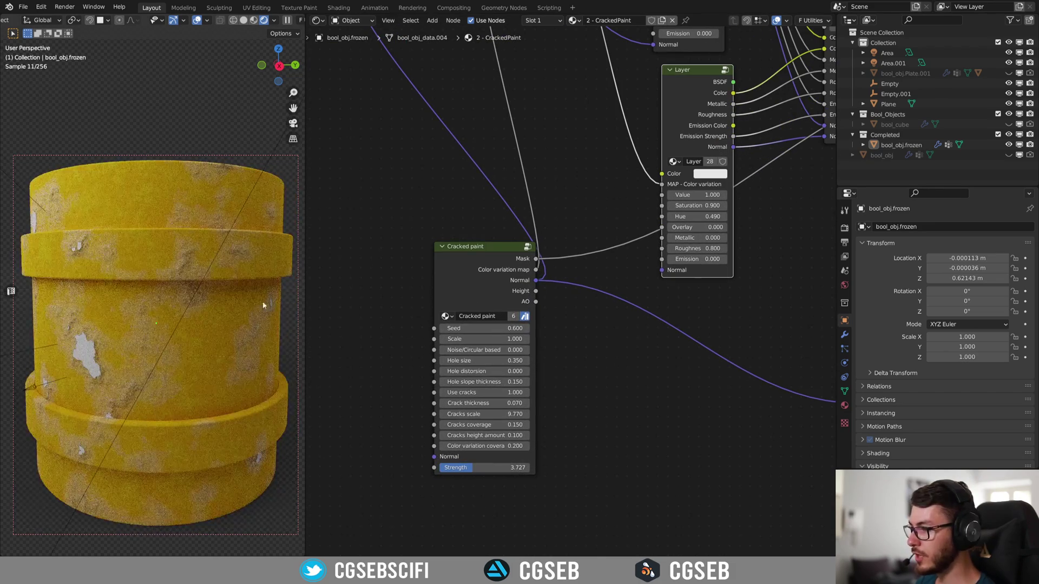
{"action": "left_click", "coordinate": [460, 263]}
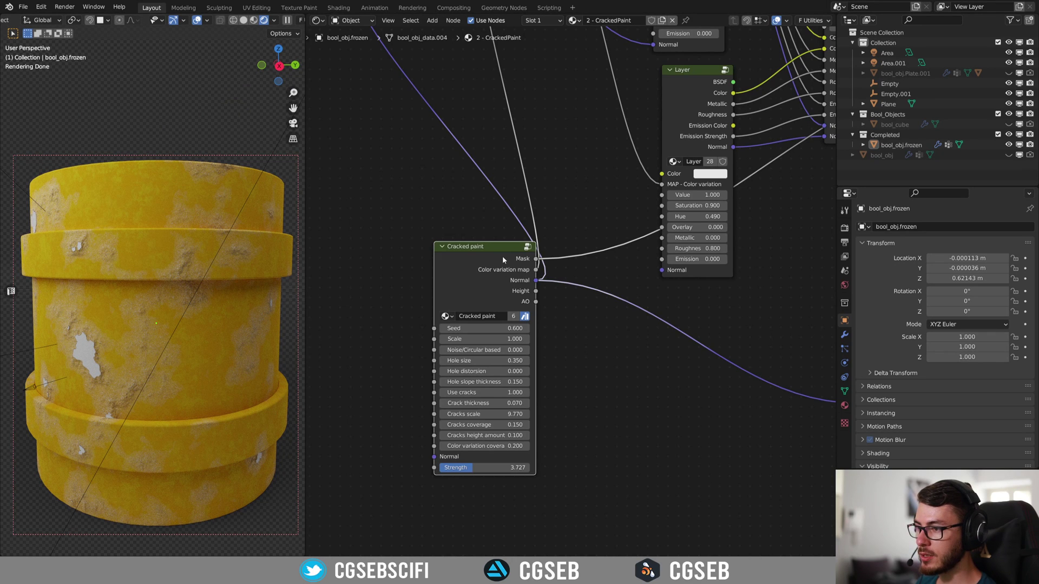
{"action": "mouse_move", "coordinate": [503, 260]}
{"action": "left_mouse_down"}
{"action": "mouse_move", "coordinate": [417, 249]}
{"action": "mouse_move", "coordinate": [425, 239]}
{"action": "left_mouse_up"}
Follow the Cracked paint connections through the graph and move the Lighten node down between Grunge 05 and Cracked paint
{"action": "scroll", "coordinate": [492, 221], "scroll_direction": "down", "scroll_amount": 2}
{"action": "mouse_move", "coordinate": [491, 223]}
{"action": "middle_mouse_down"}
{"action": "mouse_move", "coordinate": [553, 354]}
{"action": "mouse_move", "coordinate": [520, 355]}
{"action": "middle_mouse_up"}
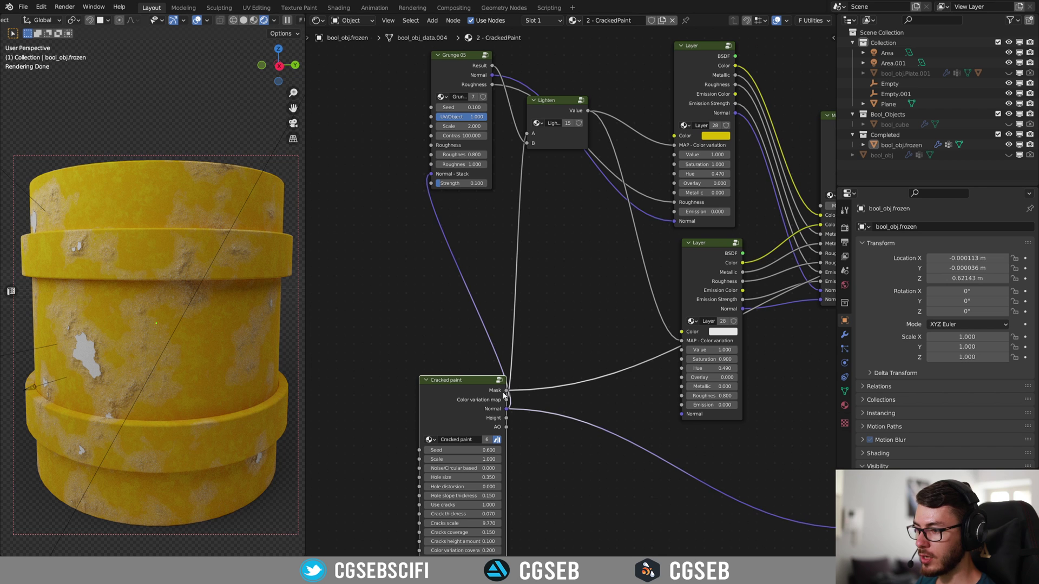
{"action": "middle_click_drag", "start_coordinate": [721, 323], "coordinate": [408, 289]}
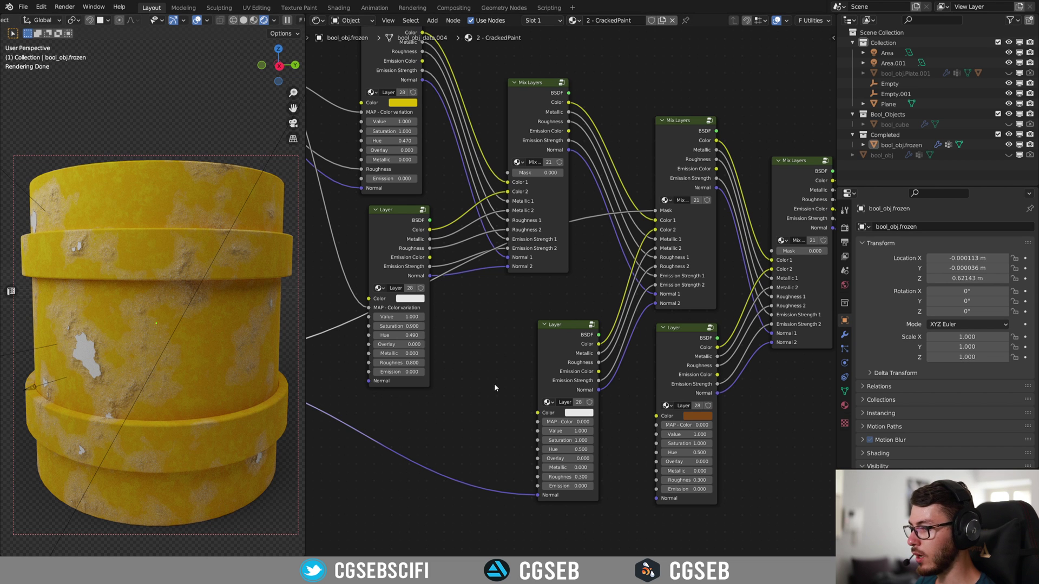
{"action": "middle_click_drag", "start_coordinate": [494, 387], "coordinate": [793, 367]}
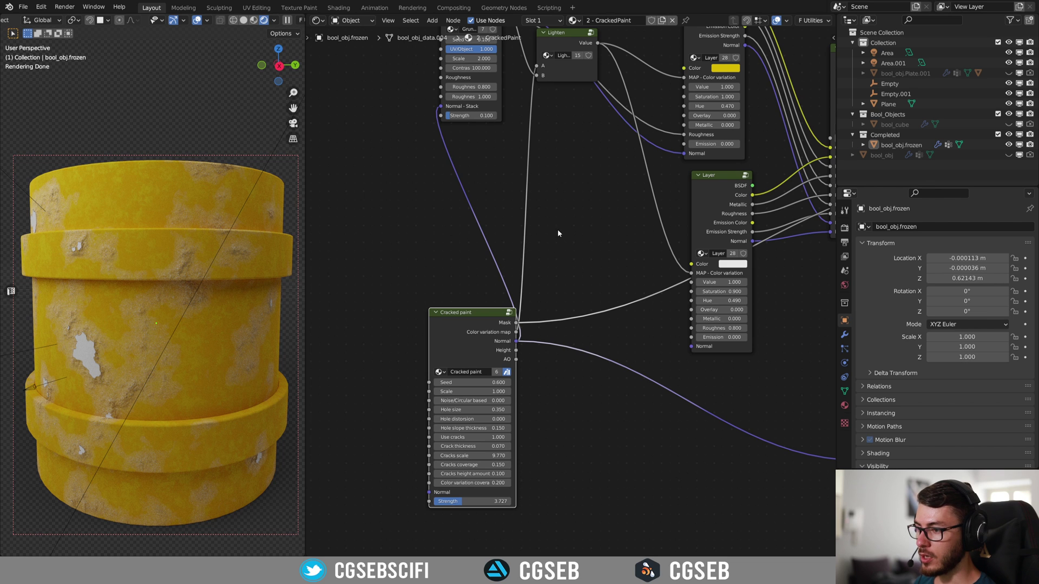
{"action": "mouse_move", "coordinate": [540, 216]}
{"action": "middle_mouse_down"}
{"action": "mouse_move", "coordinate": [585, 274]}
{"action": "mouse_move", "coordinate": [563, 286]}
{"action": "middle_mouse_up"}
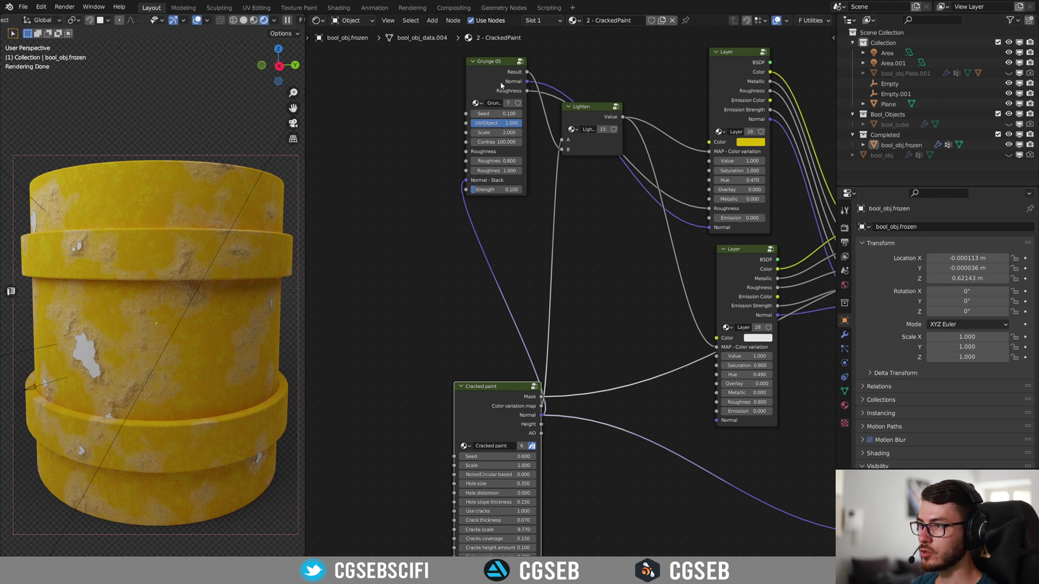
{"action": "left_click_drag", "start_coordinate": [592, 114], "coordinate": [606, 191]}
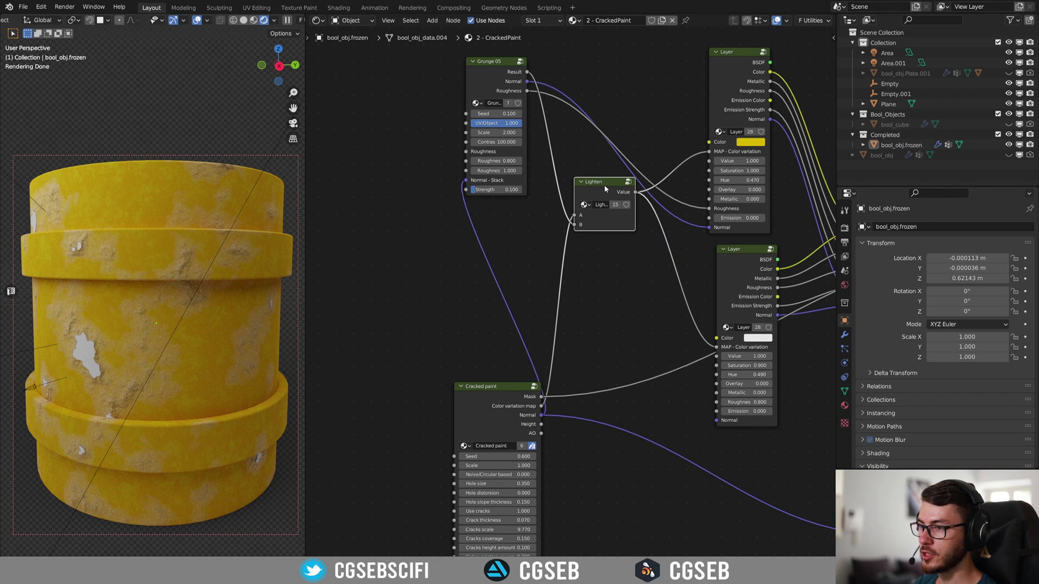
Preview the Lighten node's output on the barrel, and return the preview to the Principled BSDF shading
{"action": "left_click", "coordinate": [609, 186], "text": "ctrl+shift"}
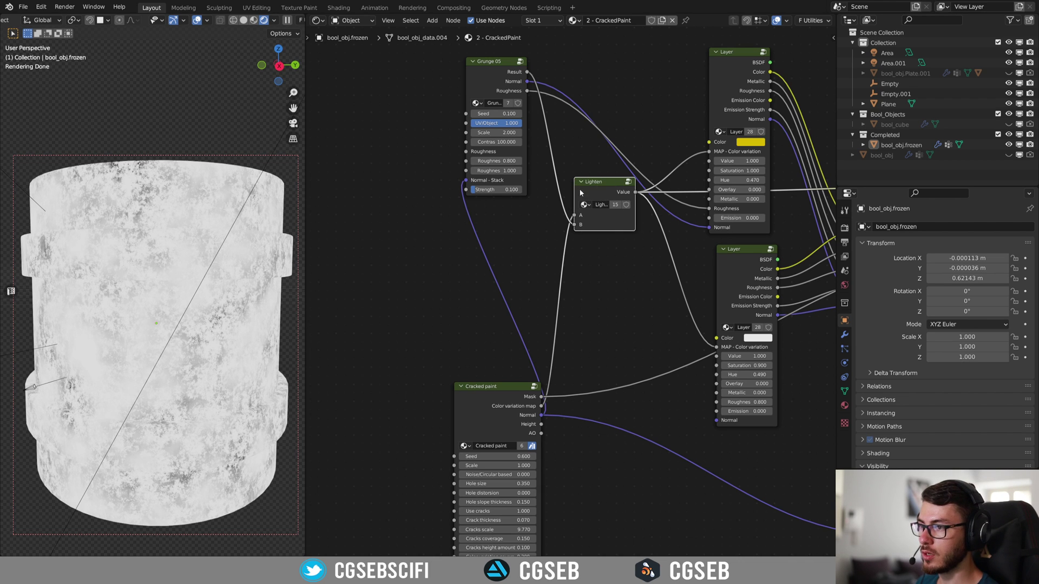
{"action": "left_click", "coordinate": [381, 289]}
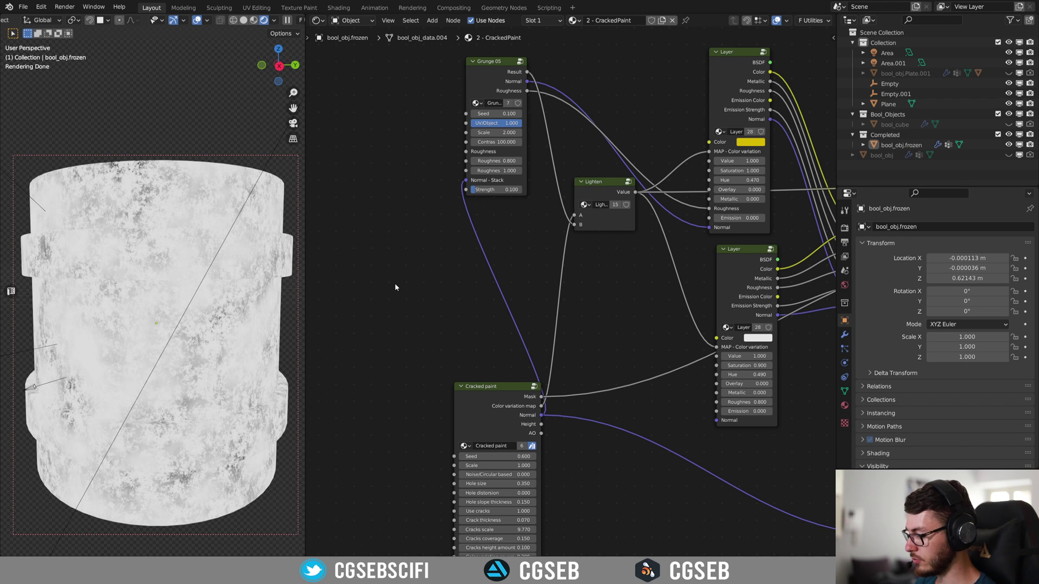
{"action": "key", "text": "f"}
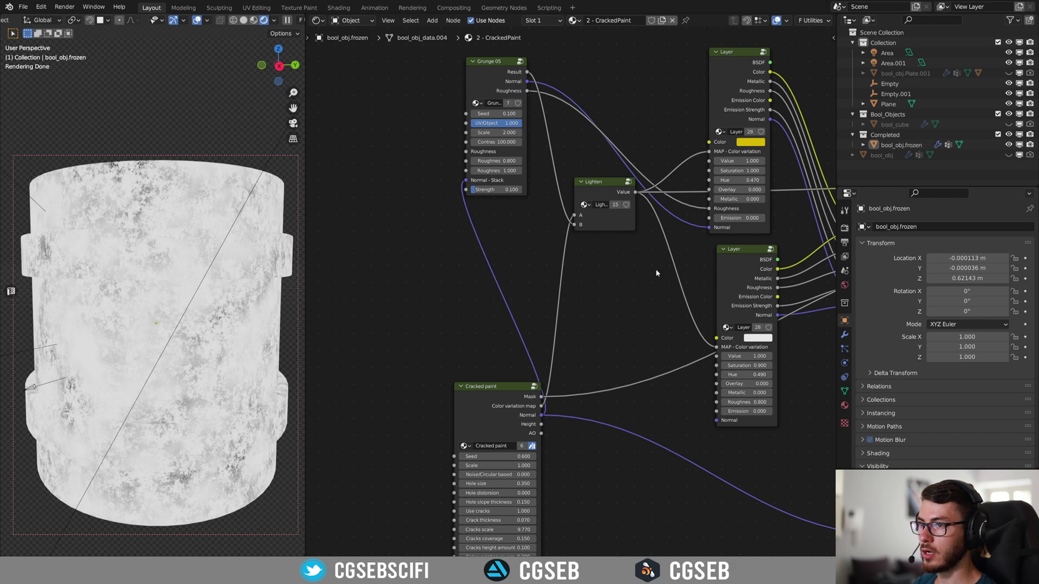
{"action": "middle_click_drag", "start_coordinate": [661, 271], "coordinate": [462, 278]}
{"action": "middle_click_drag", "start_coordinate": [598, 291], "coordinate": [248, 261]}
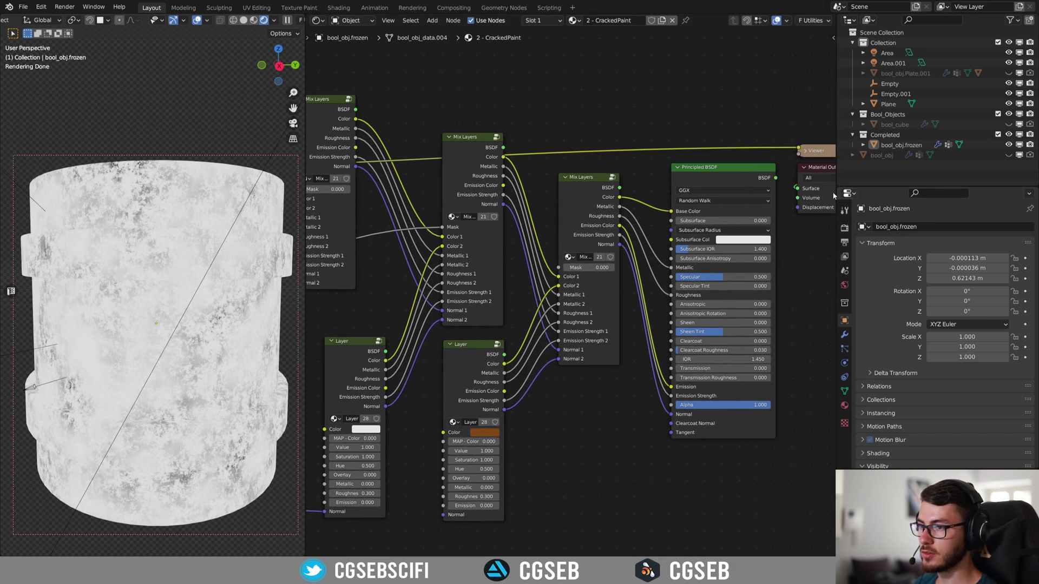
{"action": "left_click", "coordinate": [739, 175], "text": "ctrl+shift"}
Try a Hole size of 0.330 on the Cracked paint node and set it back to 0.350
{"action": "mouse_move", "coordinate": [598, 293]}
{"action": "middle_mouse_down"}
{"action": "mouse_move", "coordinate": [615, 293]}
{"action": "mouse_move", "coordinate": [401, 230]}
{"action": "mouse_move", "coordinate": [672, 204]}
{"action": "middle_mouse_up"}
{"action": "middle_click_drag", "start_coordinate": [630, 306], "coordinate": [608, 271]}
{"action": "scroll", "coordinate": [630, 310], "scroll_direction": "up", "scroll_amount": 3}
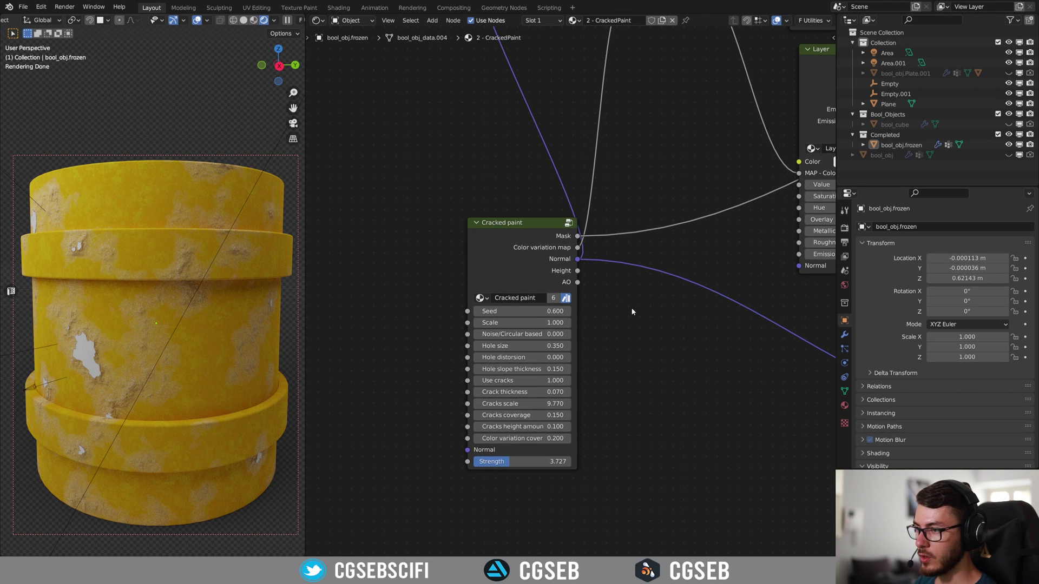
{"action": "middle_click_drag", "start_coordinate": [635, 316], "coordinate": [677, 286]}
{"action": "scroll", "coordinate": [676, 286], "scroll_direction": "up", "scroll_amount": 2}
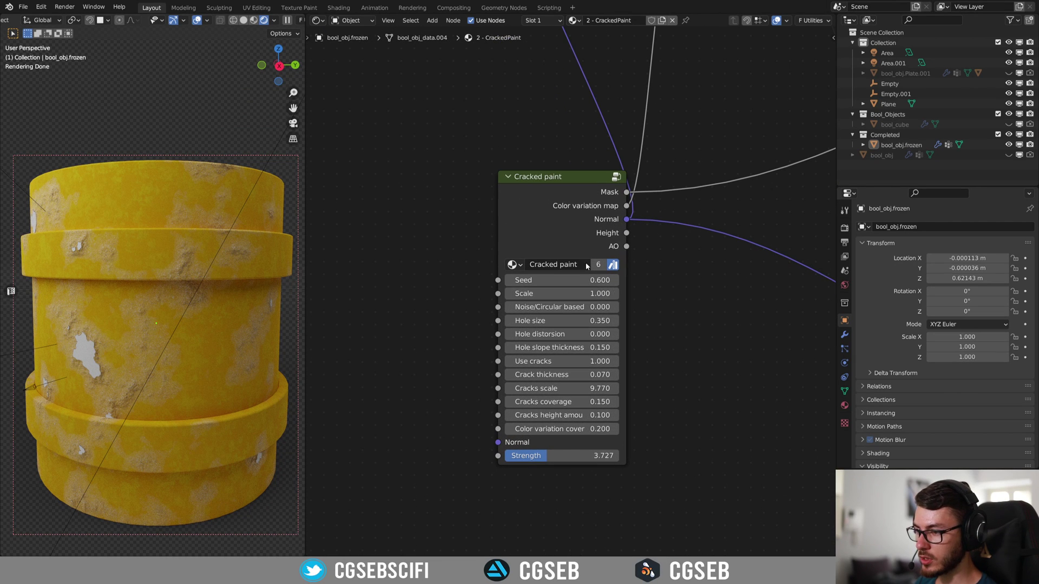
{"action": "mouse_move", "coordinate": [576, 321]}
{"action": "left_mouse_down"}
{"action": "mouse_move", "coordinate": [587, 321]}
{"action": "mouse_move", "coordinate": [567, 321]}
{"action": "left_mouse_up"}
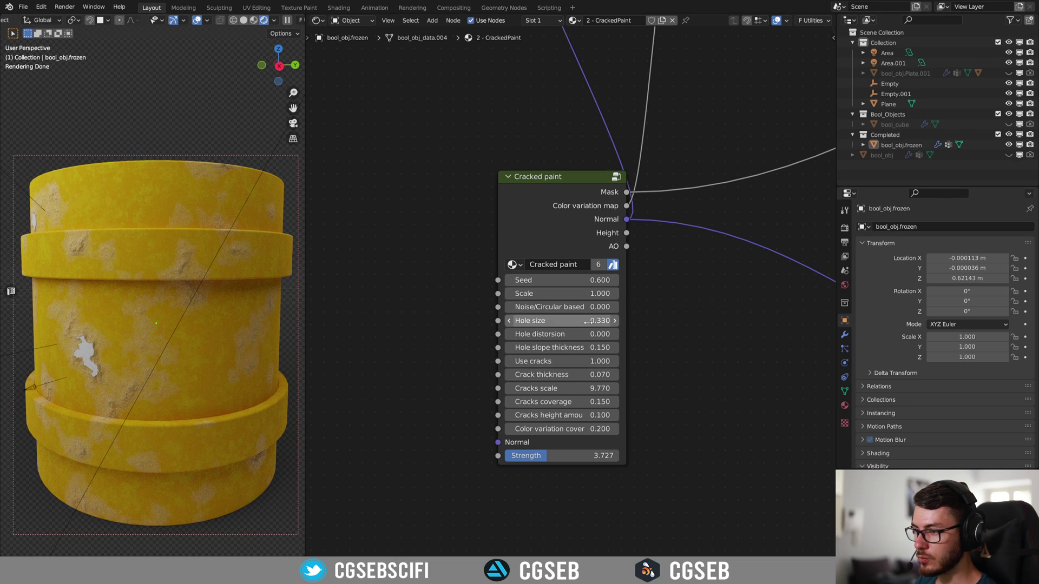
{"action": "left_click_drag", "start_coordinate": [570, 321], "coordinate": [581, 322]}
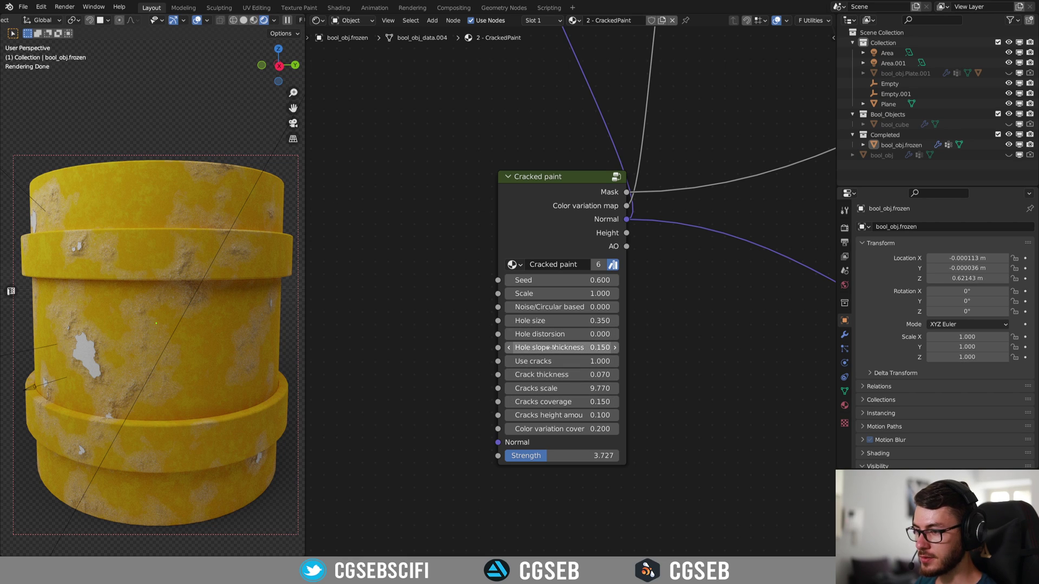
Try Hole slope thickness values of 0.270 and 0.070 on the Cracked paint node, and settle on 0.160
{"action": "left_click_drag", "start_coordinate": [547, 346], "coordinate": [580, 347]}
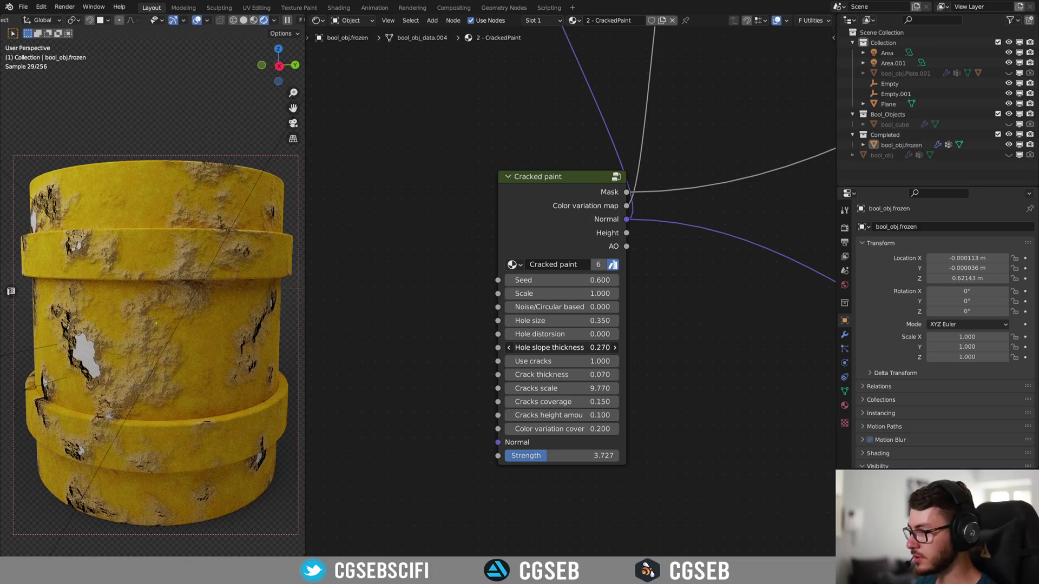
{"action": "left_click_drag", "start_coordinate": [580, 347], "coordinate": [521, 347]}
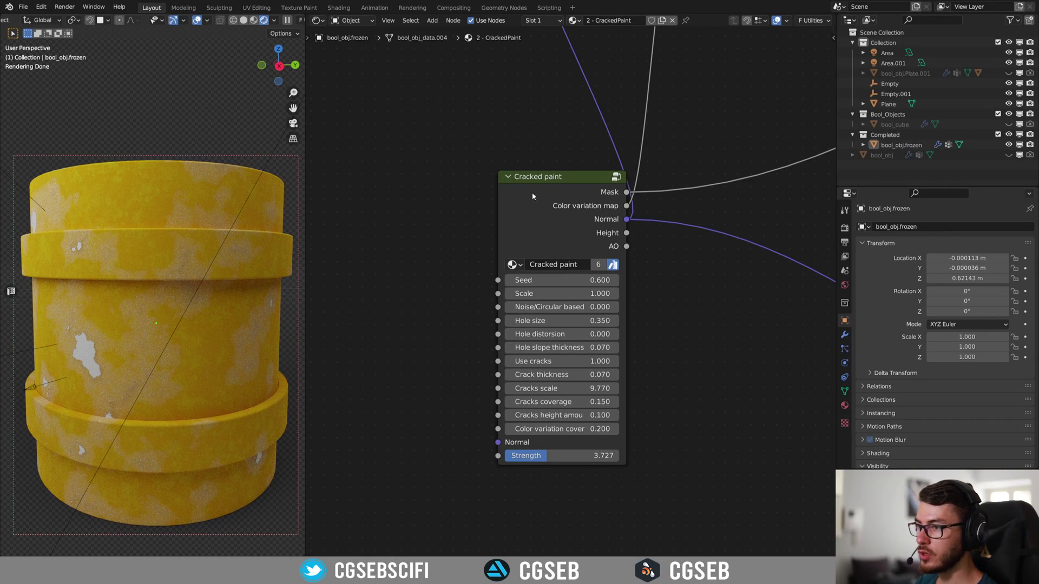
{"action": "left_click_drag", "start_coordinate": [564, 347], "coordinate": [579, 347]}
{"action": "scroll", "coordinate": [165, 324], "scroll_direction": "up", "scroll_amount": 4}
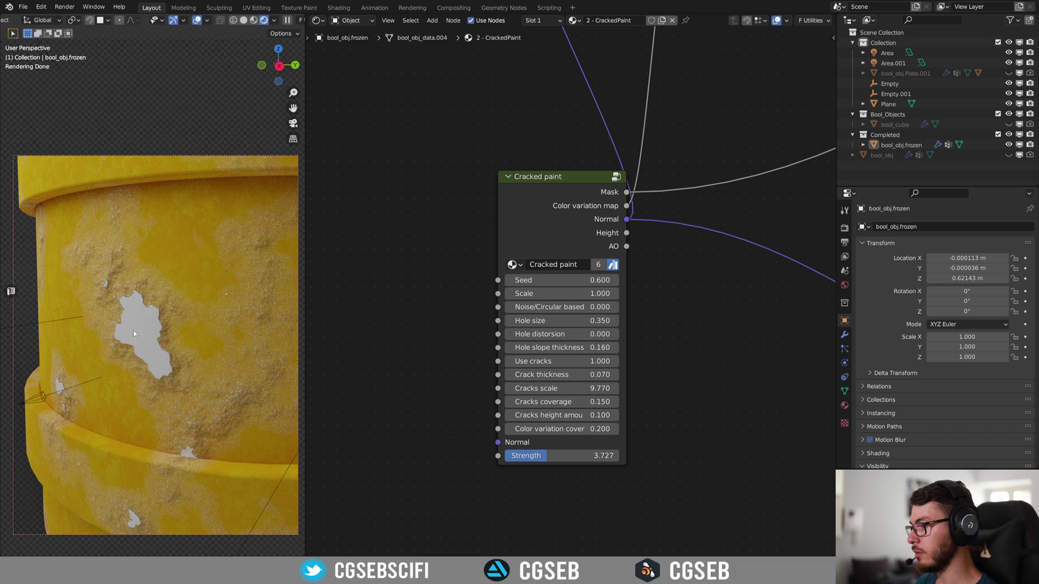
{"action": "scroll", "coordinate": [117, 314], "scroll_direction": "down", "scroll_amount": 4}
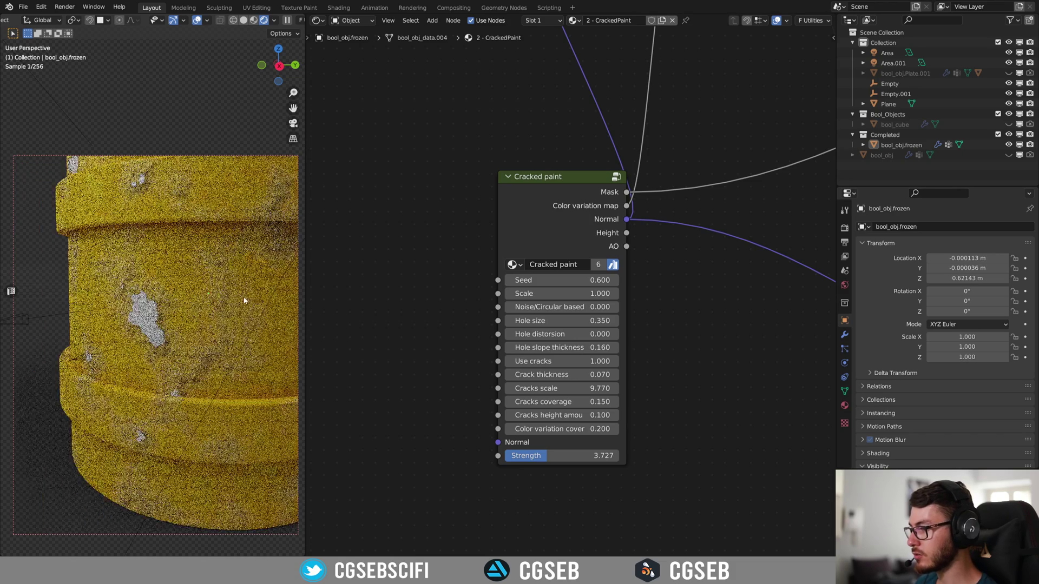
{"action": "middle_click_drag", "start_coordinate": [124, 326], "coordinate": [162, 324], "text": "shift"}
{"action": "scroll", "coordinate": [160, 320], "scroll_direction": "down", "scroll_amount": 1}
{"action": "scroll", "coordinate": [159, 323], "scroll_direction": "up", "scroll_amount": 1}
{"action": "scroll", "coordinate": [162, 320], "scroll_direction": "down", "scroll_amount": 1}
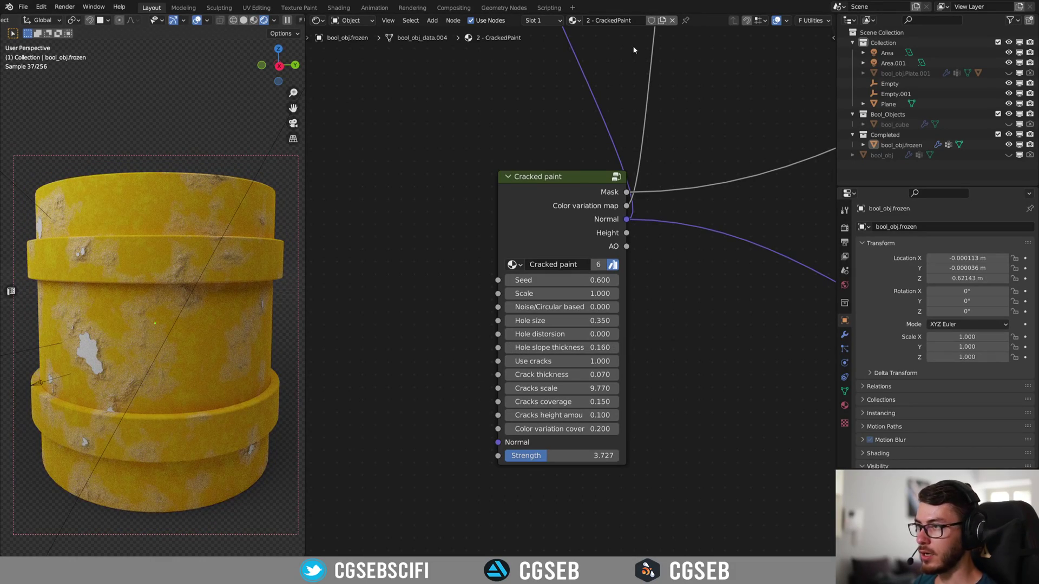
Switch the barrel to the 3 - Rust material and move the Rust node closer to the Layer node it feeds
{"action": "left_click", "coordinate": [573, 20]}
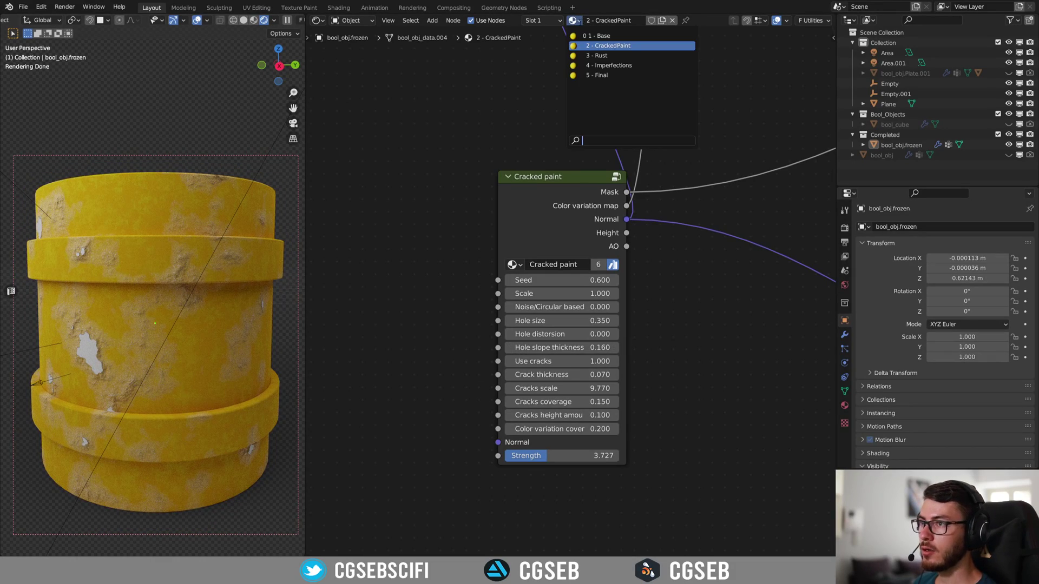
{"action": "left_click", "coordinate": [619, 55]}
{"action": "middle_click_drag", "start_coordinate": [586, 248], "coordinate": [430, 257]}
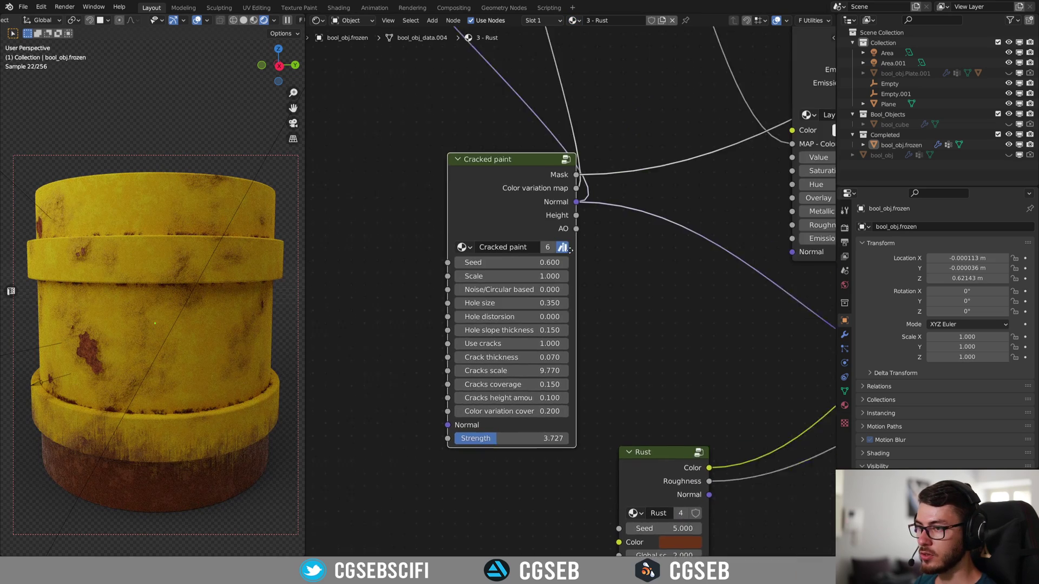
{"action": "middle_click_drag", "start_coordinate": [718, 328], "coordinate": [482, 253]}
{"action": "left_click_drag", "start_coordinate": [396, 344], "coordinate": [460, 288]}
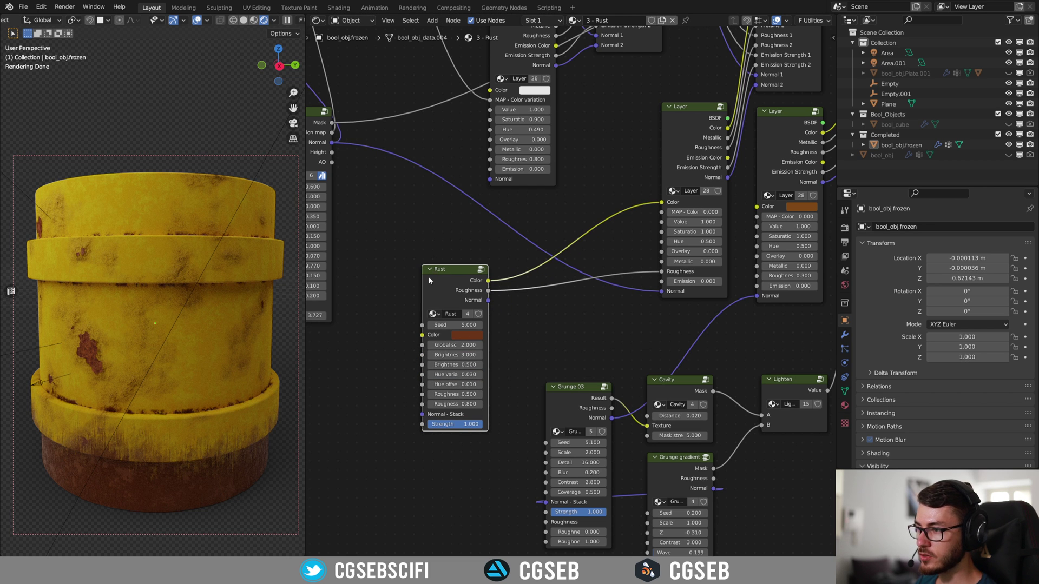
Show the Fluent node library, set its section to Metal and look through the available metal textures
{"action": "left_click", "coordinate": [833, 37]}
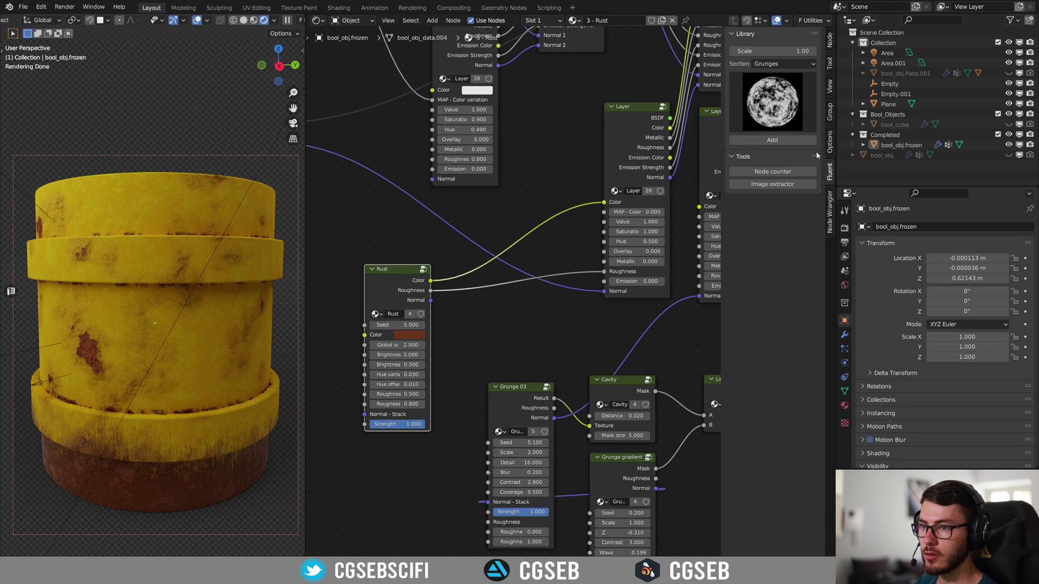
{"action": "left_click", "coordinate": [775, 64]}
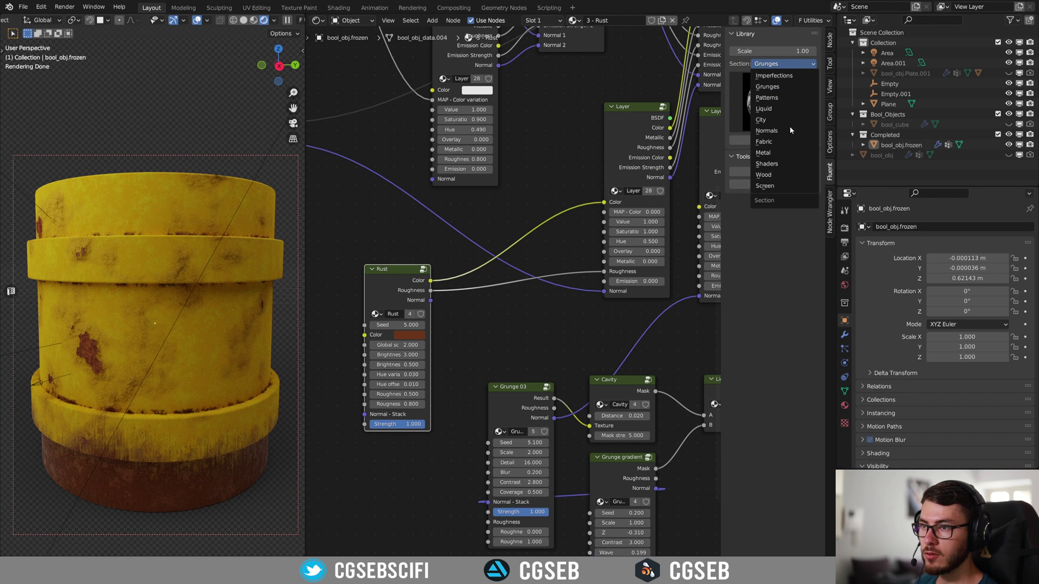
{"action": "left_click", "coordinate": [774, 153]}
{"action": "left_click", "coordinate": [777, 98]}
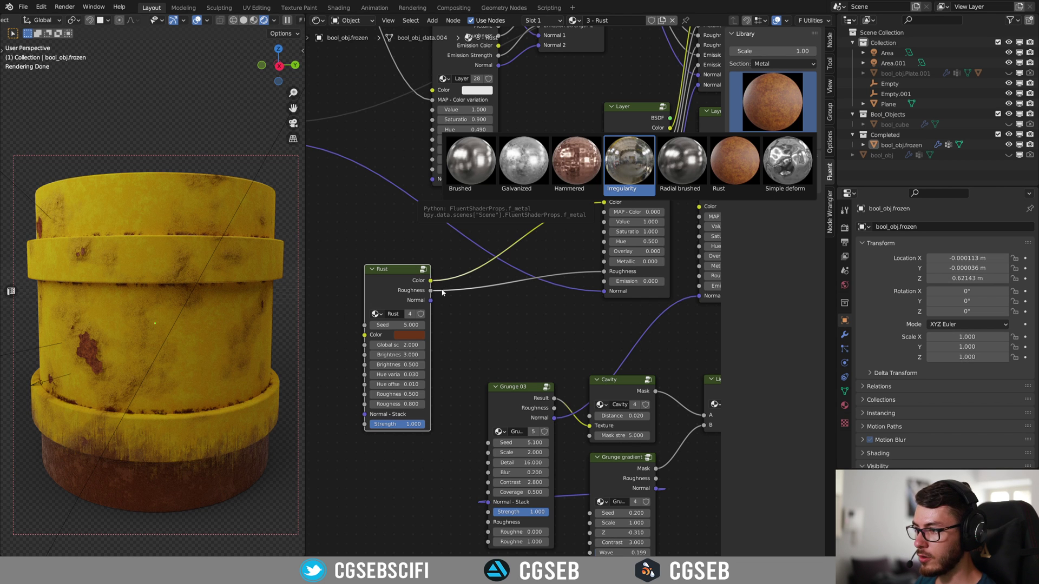
{"action": "mouse_move", "coordinate": [472, 307]}
{"action": "middle_mouse_down"}
{"action": "mouse_move", "coordinate": [526, 280]}
{"action": "mouse_move", "coordinate": [479, 280]}
{"action": "mouse_move", "coordinate": [563, 284]}
{"action": "middle_mouse_up"}
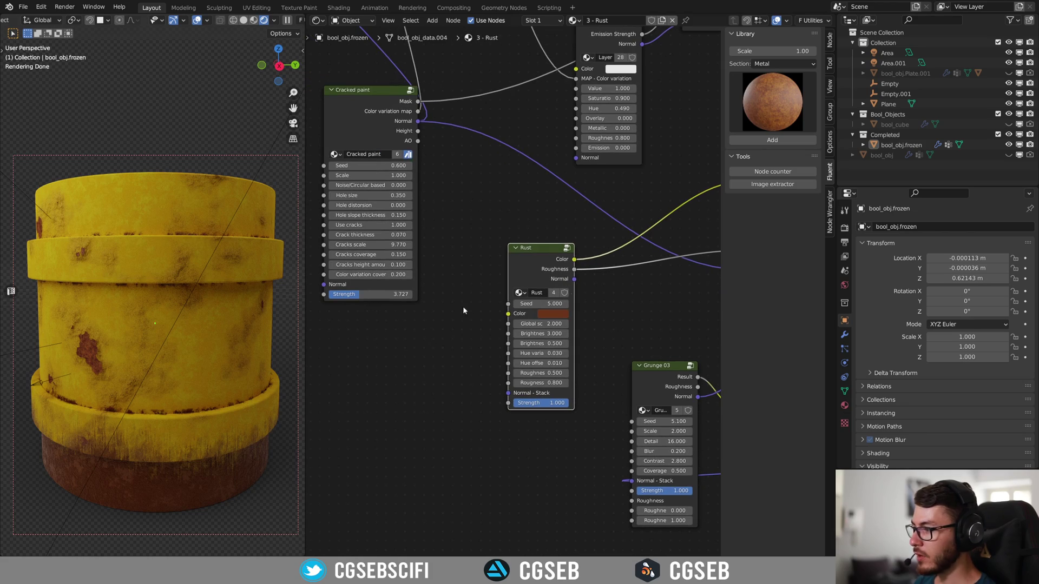
Examine the rust patch on the barrel up close and the Rust node's connections into its Layer node
{"action": "scroll", "coordinate": [43, 325], "scroll_direction": "up", "scroll_amount": 5}
{"action": "middle_click_drag", "start_coordinate": [42, 325], "coordinate": [186, 262], "text": "shift"}
{"action": "scroll", "coordinate": [186, 262], "scroll_direction": "up", "scroll_amount": 2}
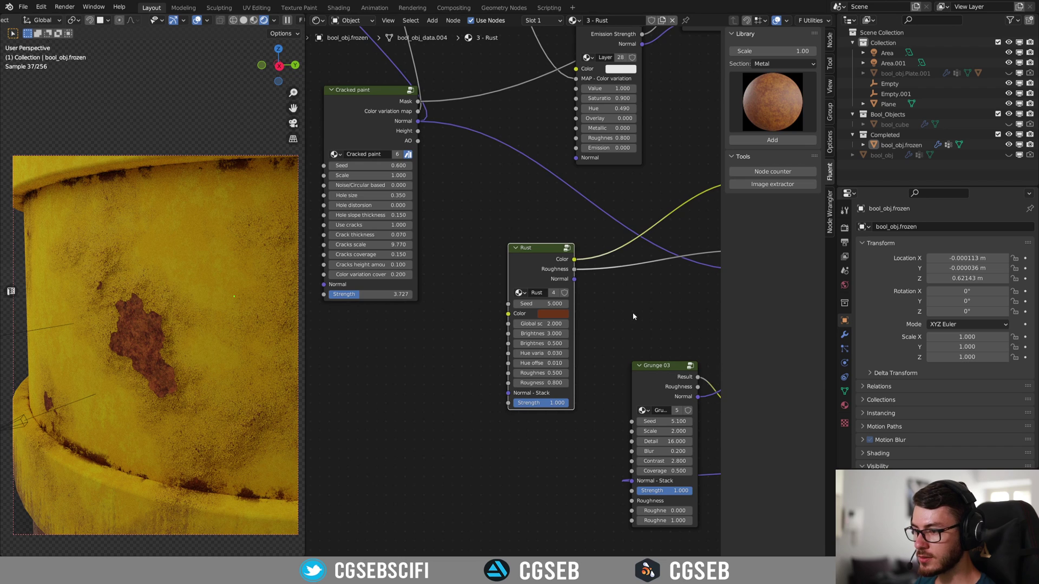
{"action": "middle_click_drag", "start_coordinate": [633, 316], "coordinate": [465, 339]}
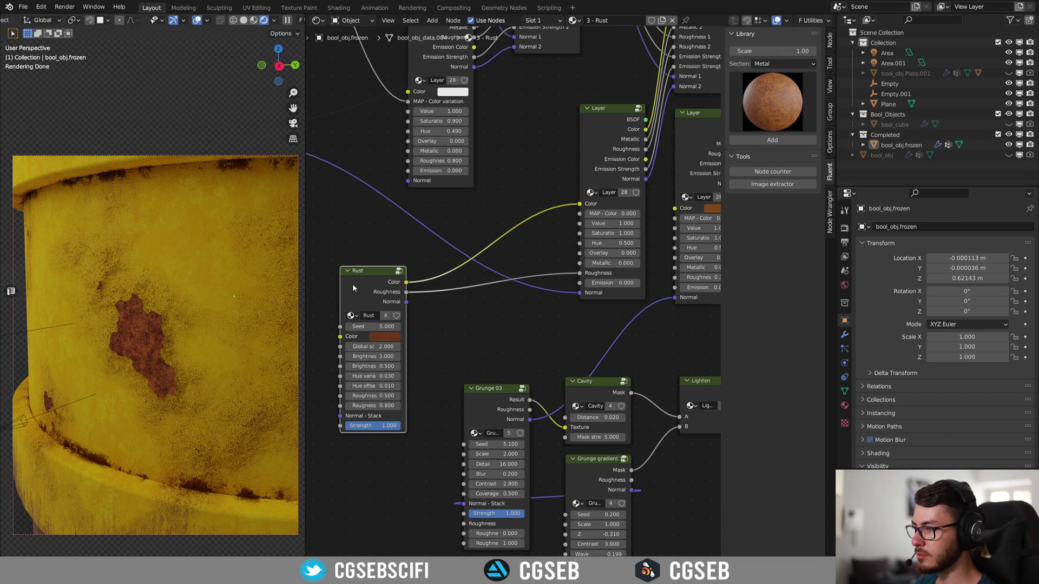
{"action": "scroll", "coordinate": [133, 317], "scroll_direction": "down", "scroll_amount": 5}
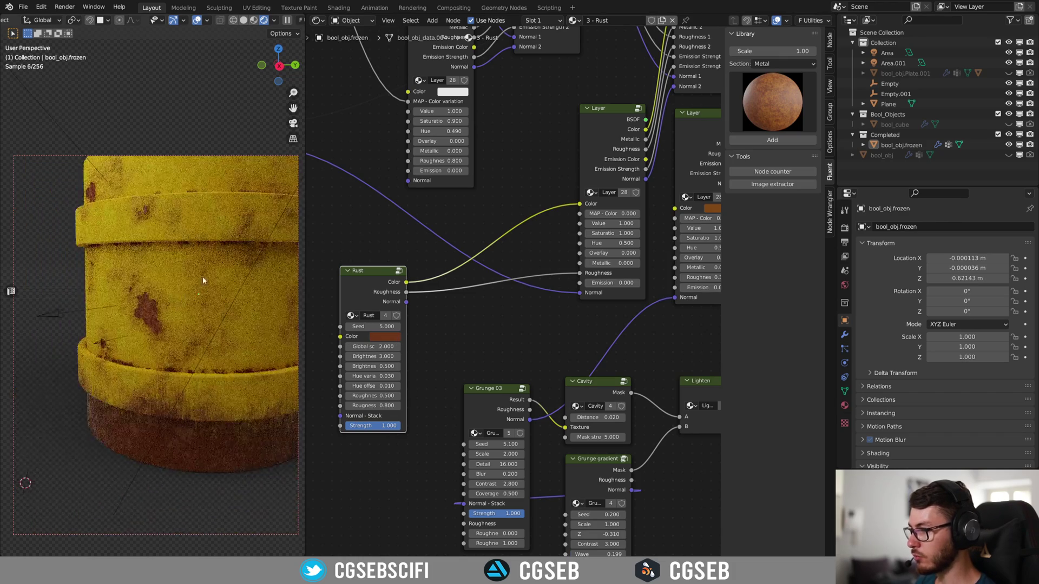
{"action": "middle_click_drag", "start_coordinate": [203, 277], "coordinate": [187, 294], "text": "shift"}
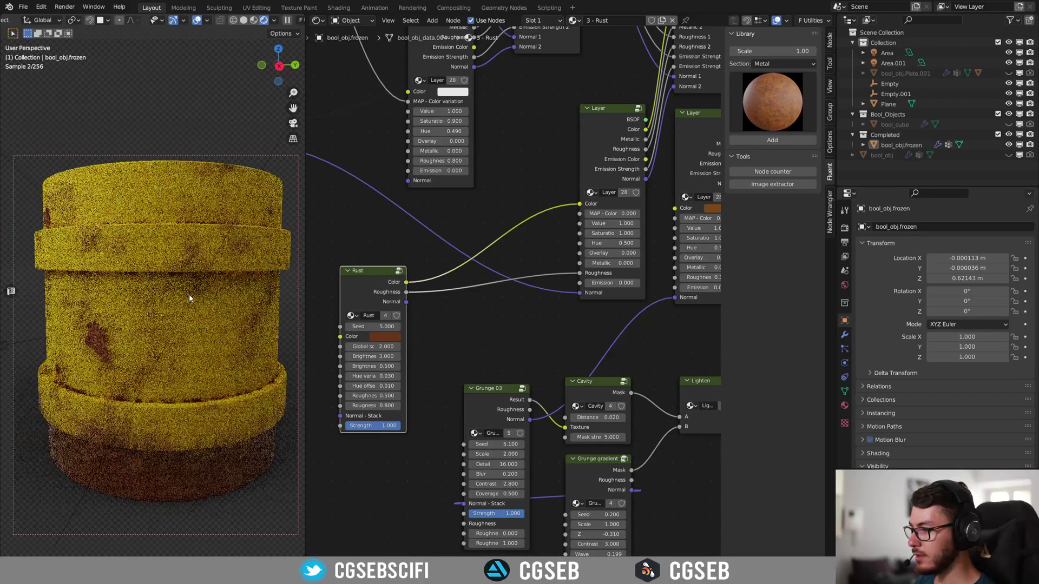
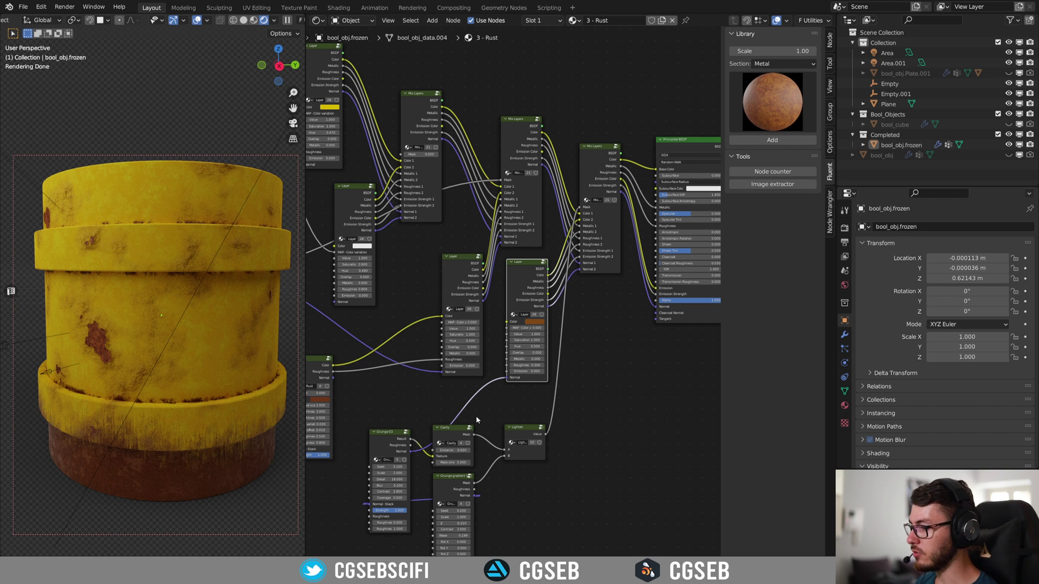
Nudge the Cavity node up above the Grunge gradient node and show the Cavity option among the Fluent masks
{"action": "middle_click_drag", "start_coordinate": [480, 398], "coordinate": [572, 322]}
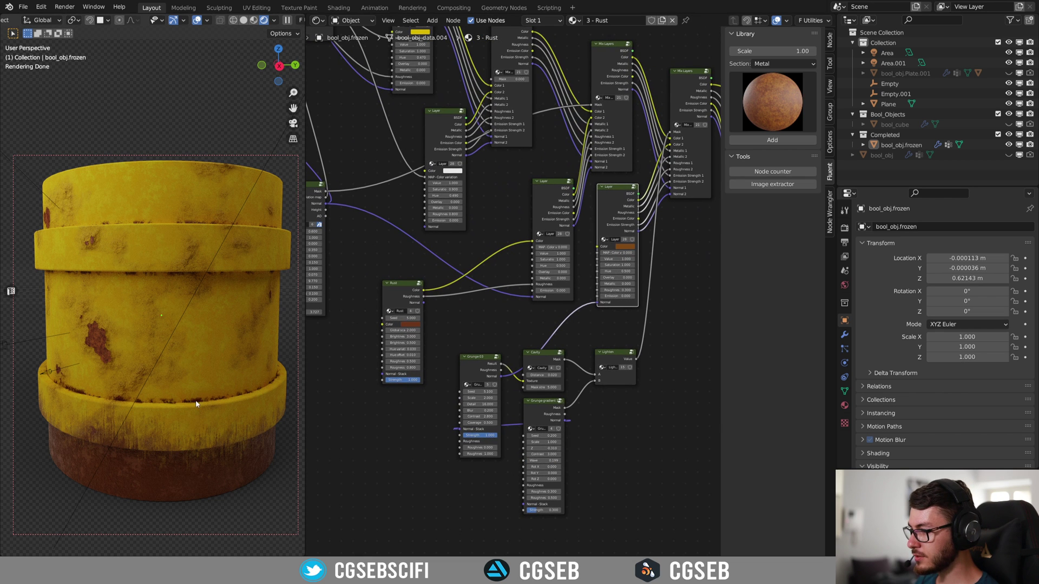
{"action": "middle_click_drag", "start_coordinate": [499, 329], "coordinate": [436, 334]}
{"action": "scroll", "coordinate": [435, 346], "scroll_direction": "up", "scroll_amount": 2}
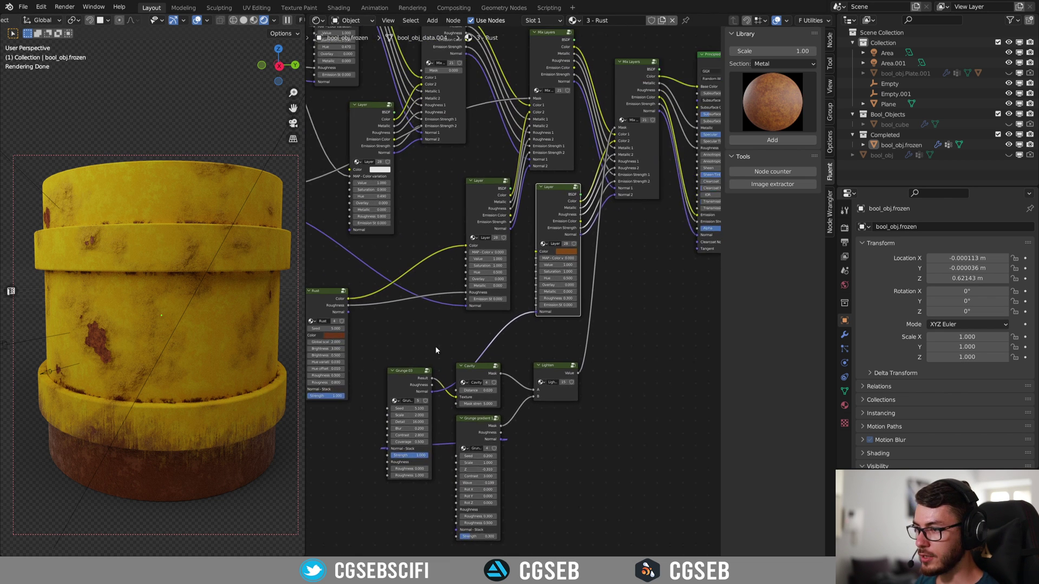
{"action": "middle_click_drag", "start_coordinate": [597, 316], "coordinate": [628, 226]}
{"action": "scroll", "coordinate": [535, 263], "scroll_direction": "up", "scroll_amount": 2}
{"action": "left_click_drag", "start_coordinate": [496, 278], "coordinate": [493, 257]}
{"action": "middle_click_drag", "start_coordinate": [697, 231], "coordinate": [603, 262]}
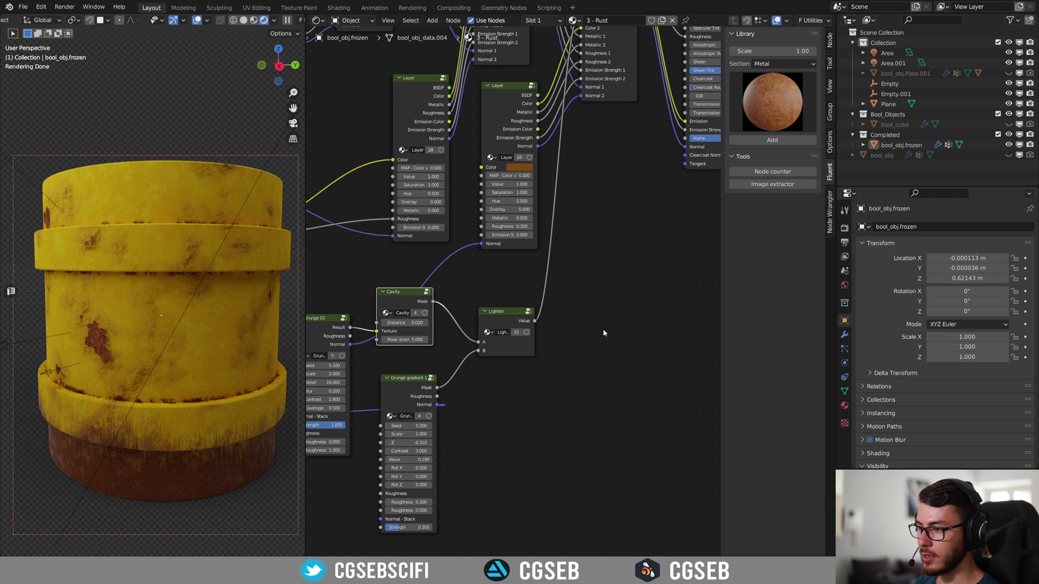
{"action": "key", "text": "f"}
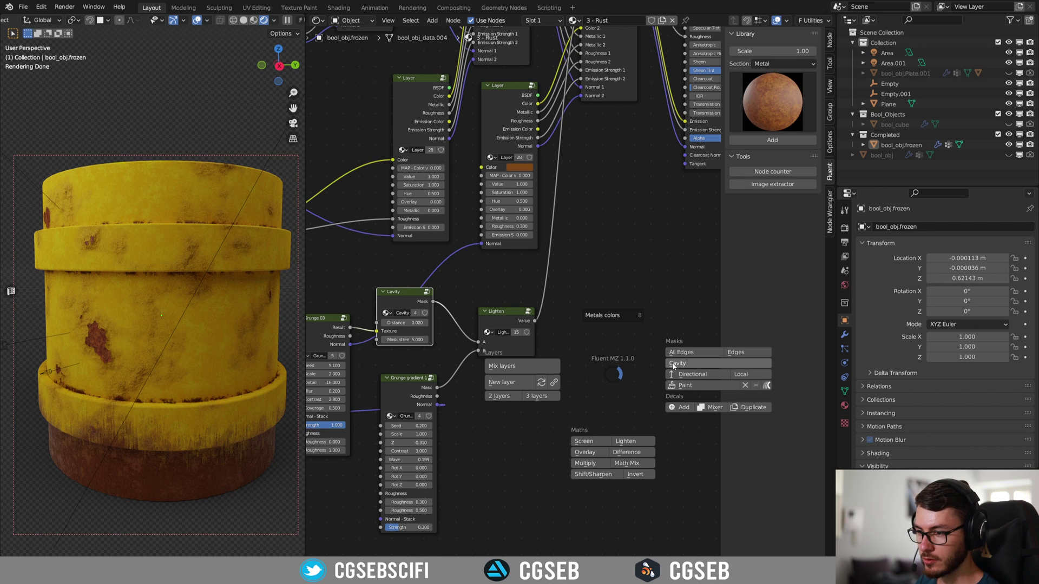
{"action": "key", "text": "Escape"}
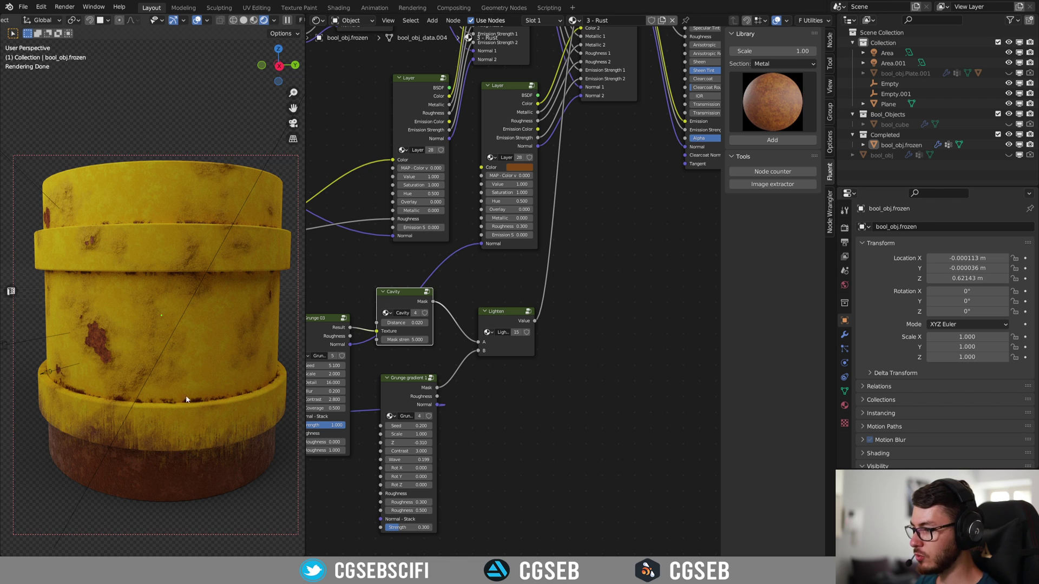
Preview the Cavity mask on the barrel and move the Grunge 03 node farther away from the Cavity node
{"action": "left_click", "coordinate": [408, 296], "text": "ctrl+shift"}
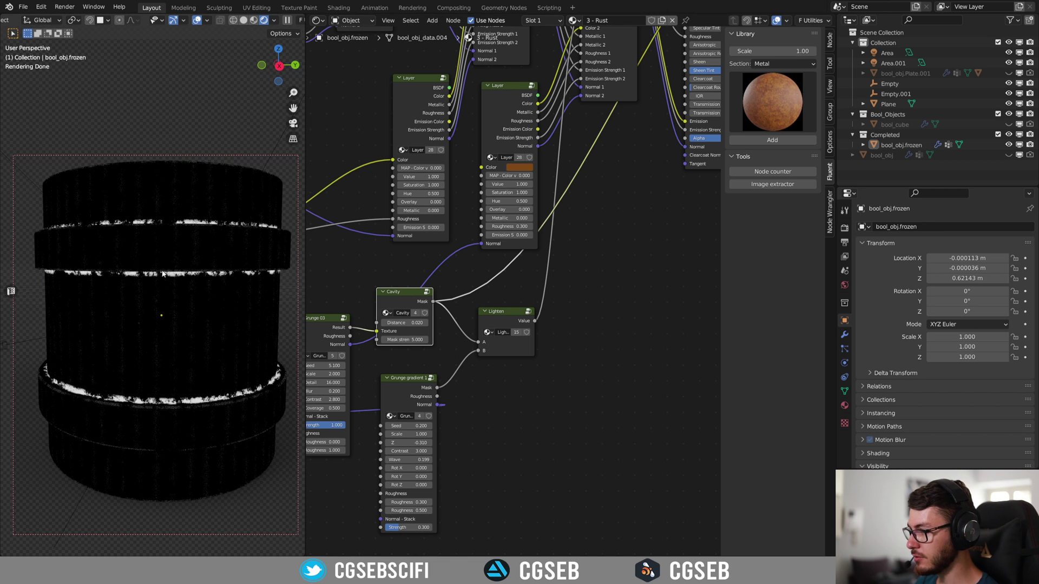
{"action": "middle_click_drag", "start_coordinate": [342, 330], "coordinate": [498, 307]}
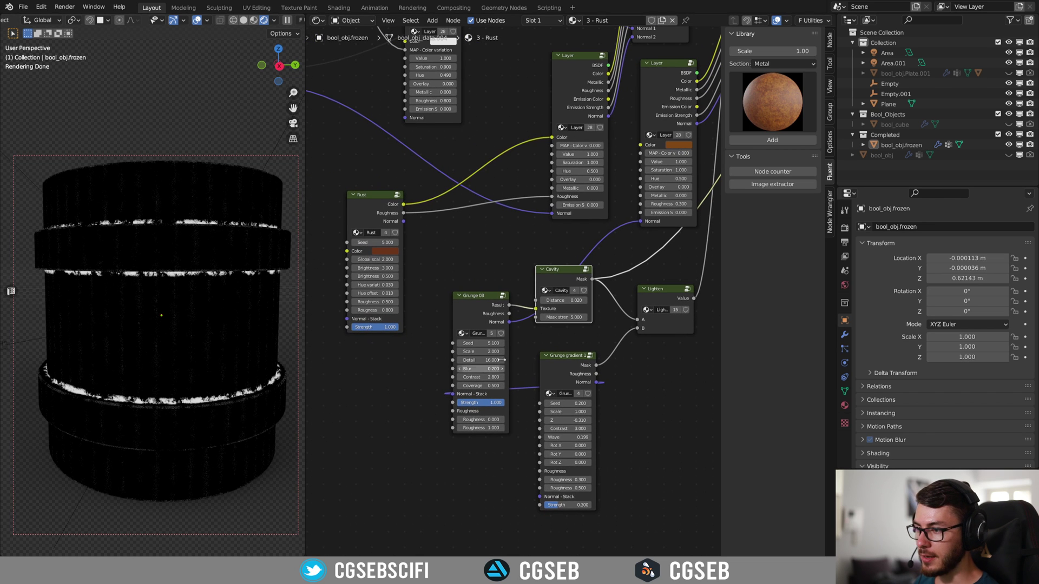
{"action": "left_click_drag", "start_coordinate": [478, 306], "coordinate": [451, 324]}
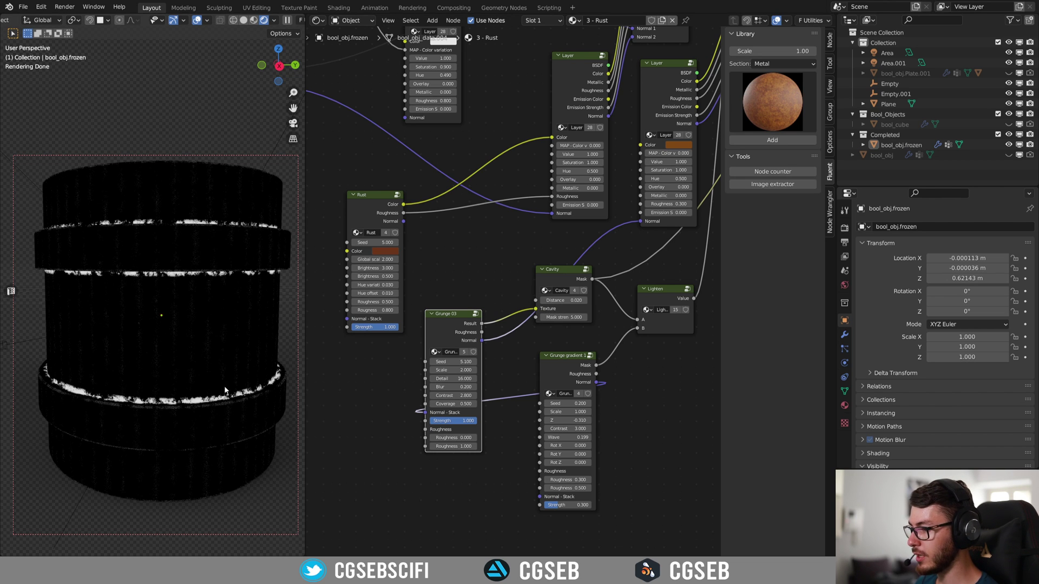
Return the barrel preview to the Principled BSDF shading and go back to the Cavity and Grunge gradient nodes
{"action": "middle_click_drag", "start_coordinate": [625, 268], "coordinate": [376, 466]}
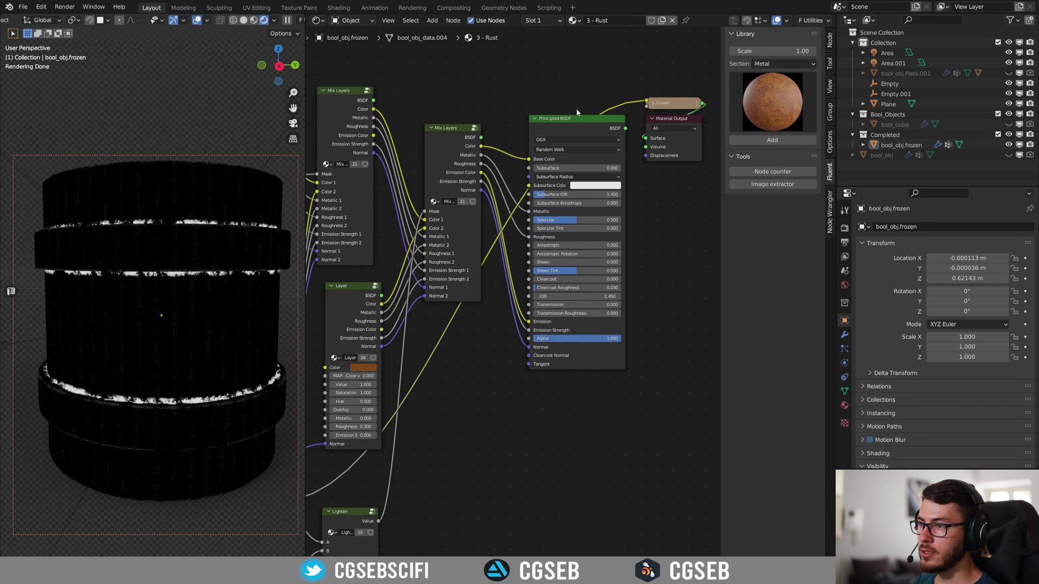
{"action": "left_click", "coordinate": [574, 124], "text": "ctrl+shift"}
{"action": "middle_click_drag", "start_coordinate": [454, 421], "coordinate": [646, 230]}
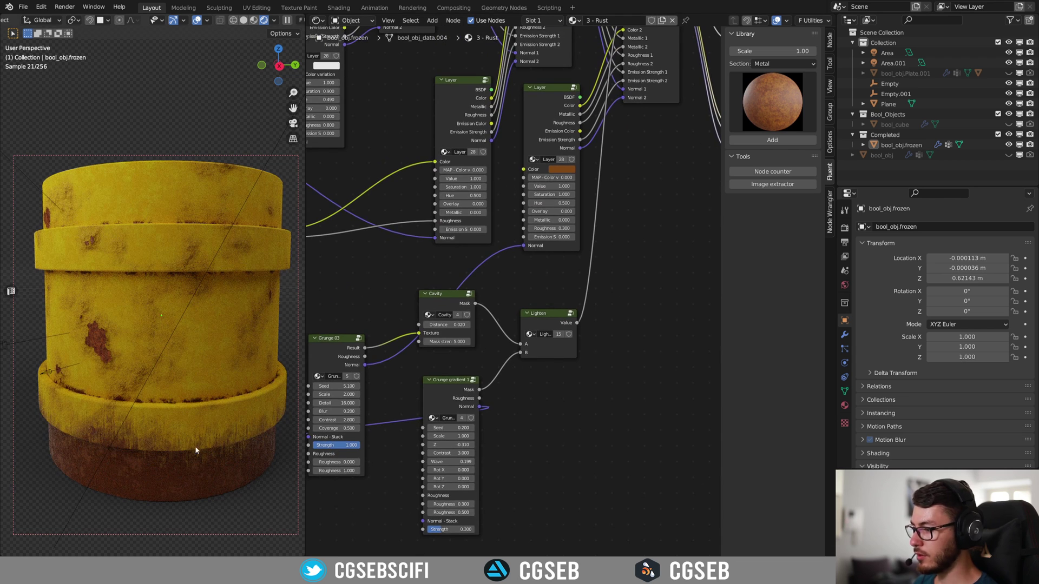
Show the Grunge gradient mask in the Grunges section of the Fluent library, without adding it
{"action": "middle_click_drag", "start_coordinate": [553, 415], "coordinate": [626, 322]}
{"action": "scroll", "coordinate": [625, 322], "scroll_direction": "up", "scroll_amount": 4}
{"action": "left_click", "coordinate": [510, 288]}
{"action": "left_click", "coordinate": [784, 64]}
{"action": "left_click", "coordinate": [774, 91]}
{"action": "left_click", "coordinate": [749, 92]}
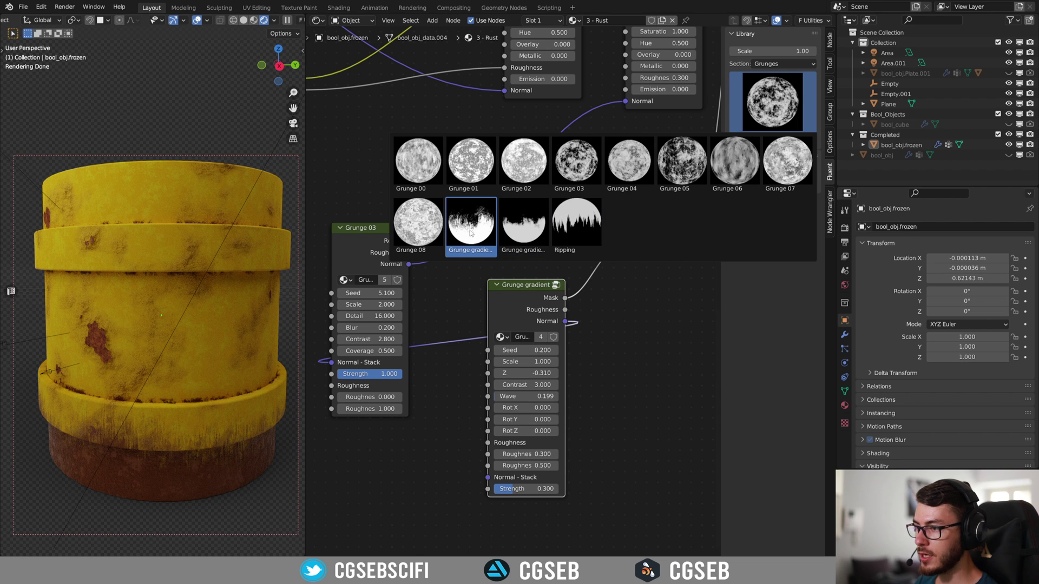
{"action": "left_click", "coordinate": [625, 336]}
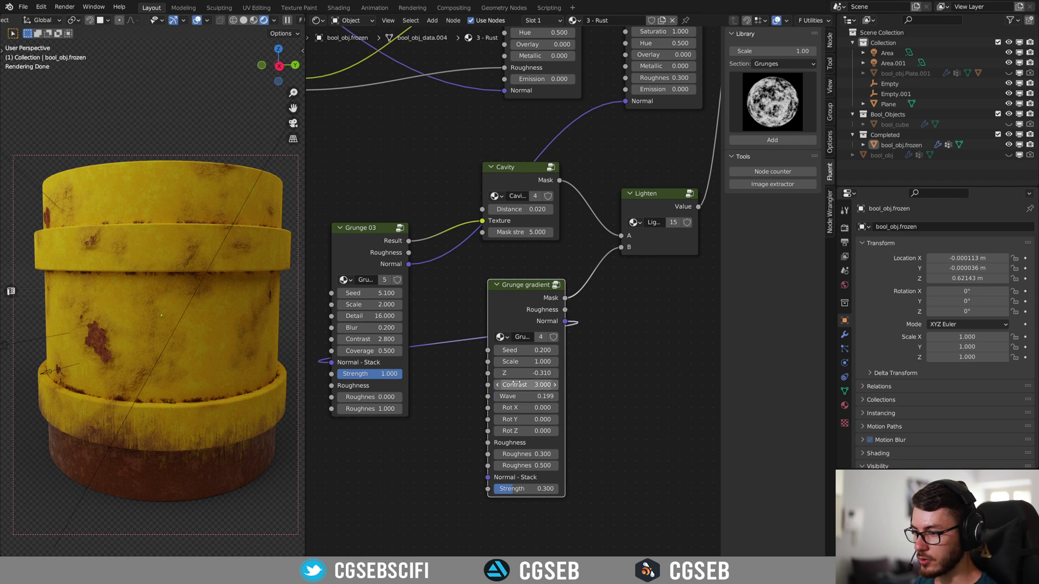
Set the Grunge gradient node's Z to -0.270 and Wave to 0.296, and undo a trial change of its Rot X
{"action": "left_click_drag", "start_coordinate": [522, 374], "coordinate": [552, 396]}
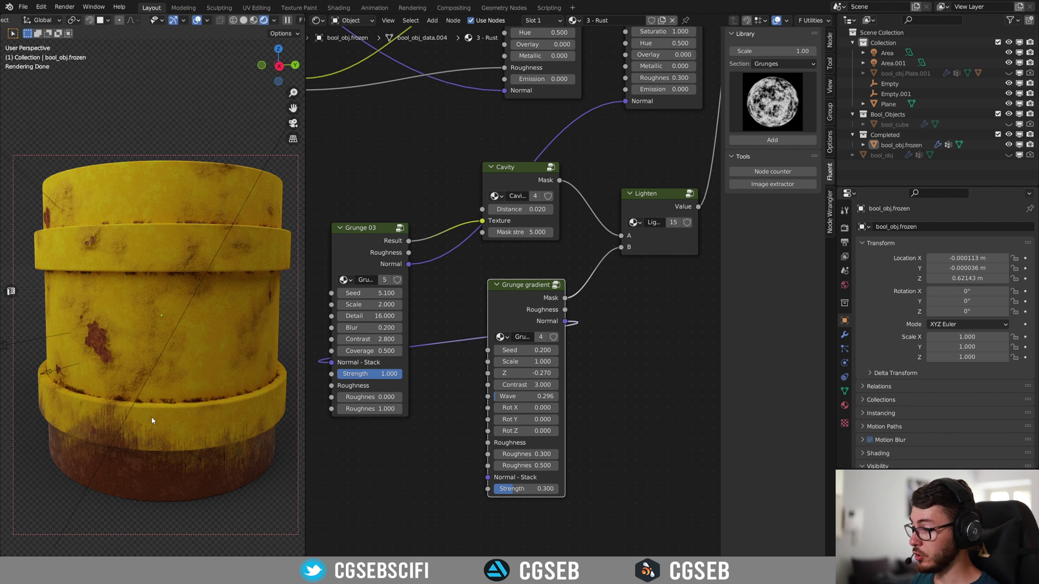
{"action": "left_click", "coordinate": [161, 388]}
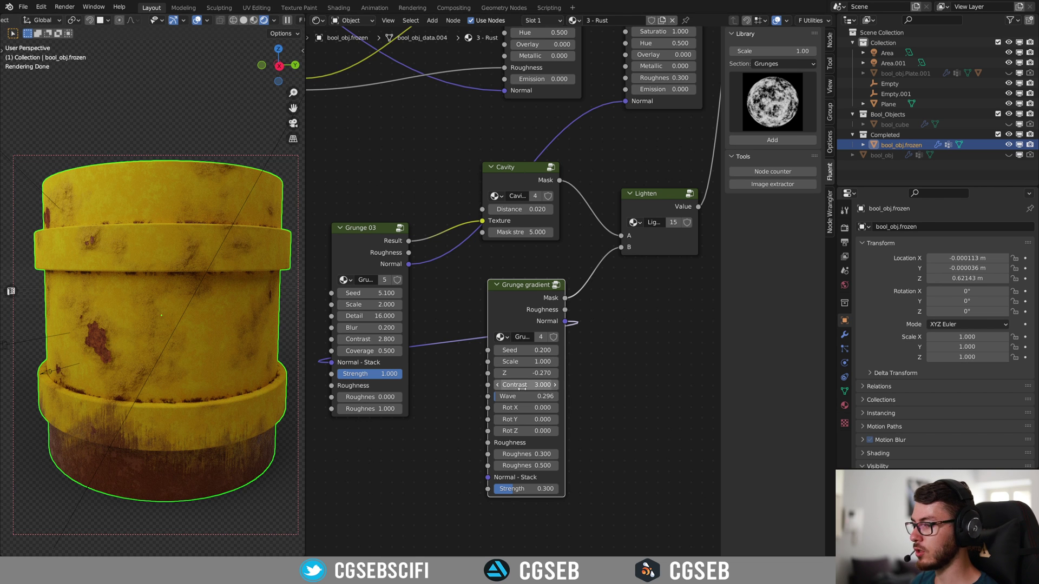
{"action": "left_click_drag", "start_coordinate": [529, 408], "coordinate": [574, 408]}
{"action": "key", "text": "ctrl+z"}
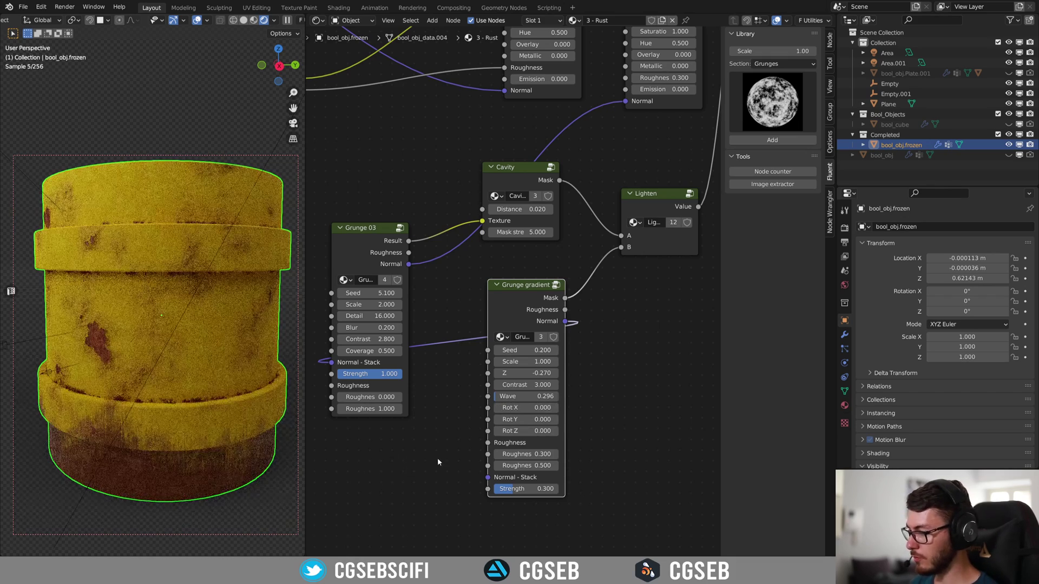
Set the roughness of the orange-brown Layer node to 0.8
{"action": "middle_click_drag", "start_coordinate": [688, 305], "coordinate": [680, 393]}
{"action": "middle_click_drag", "start_coordinate": [439, 375], "coordinate": [532, 482]}
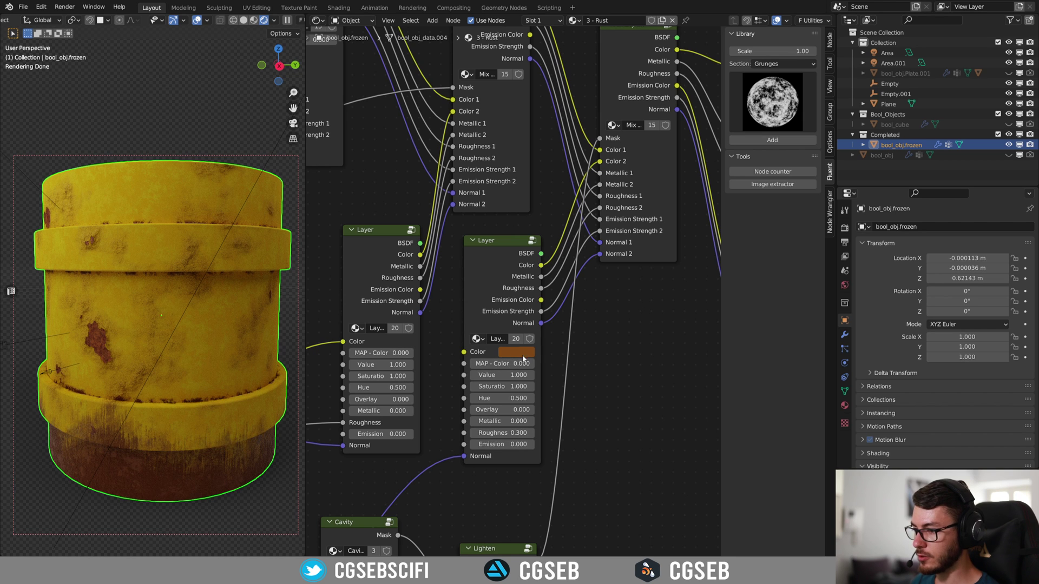
{"action": "double_click", "coordinate": [502, 433]}
{"action": "type", "text": "0.3"}
{"action": "key", "text": "BackSpace"}
{"action": "type", "text": "8"}
{"action": "key", "text": "Return"}
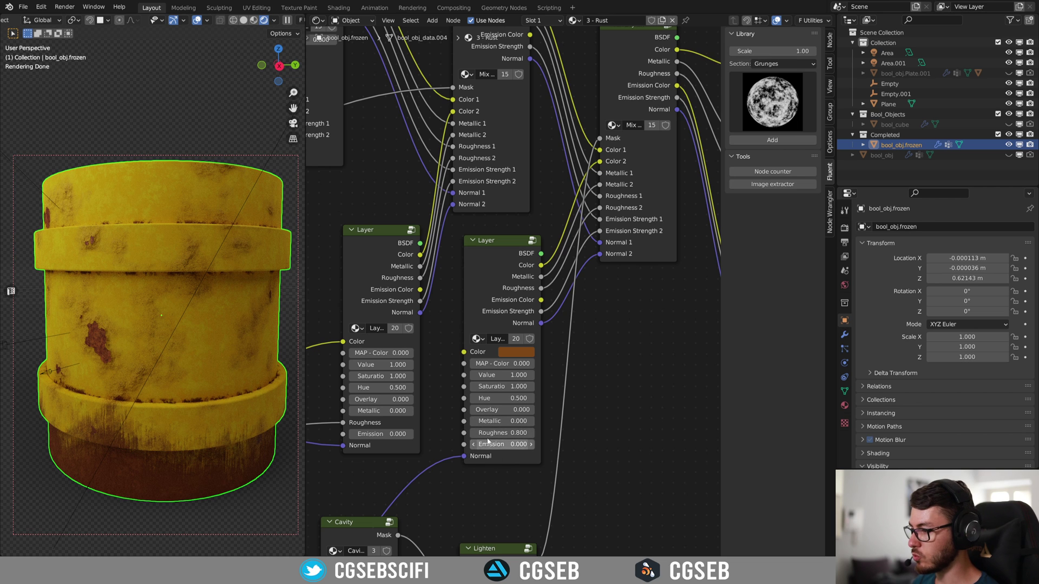
Reposition the Grunge 03 and Grunge gradient nodes around the Cavity node and nudge the orange-brown Layer node slightly
{"action": "middle_click_drag", "start_coordinate": [562, 455], "coordinate": [707, 275]}
{"action": "left_click_drag", "start_coordinate": [378, 406], "coordinate": [355, 379]}
{"action": "left_click_drag", "start_coordinate": [495, 474], "coordinate": [467, 472]}
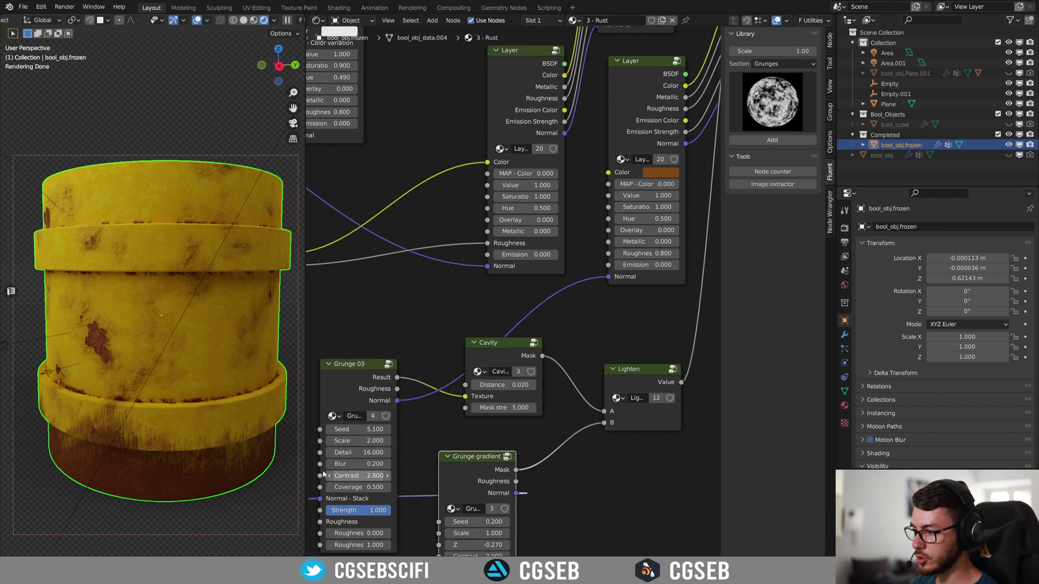
{"action": "scroll", "coordinate": [628, 288], "scroll_direction": "down", "scroll_amount": 3}
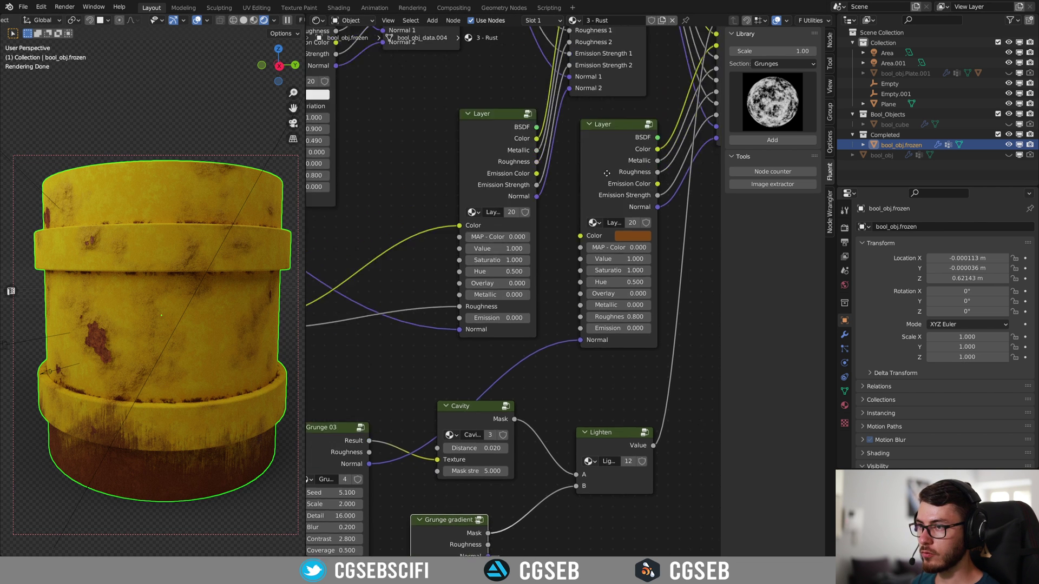
{"action": "left_click_drag", "start_coordinate": [538, 305], "coordinate": [534, 304]}
{"action": "mouse_move", "coordinate": [595, 336]}
{"action": "middle_mouse_down"}
{"action": "mouse_move", "coordinate": [673, 307]}
{"action": "mouse_move", "coordinate": [580, 331]}
{"action": "mouse_move", "coordinate": [601, 339]}
{"action": "middle_mouse_up"}
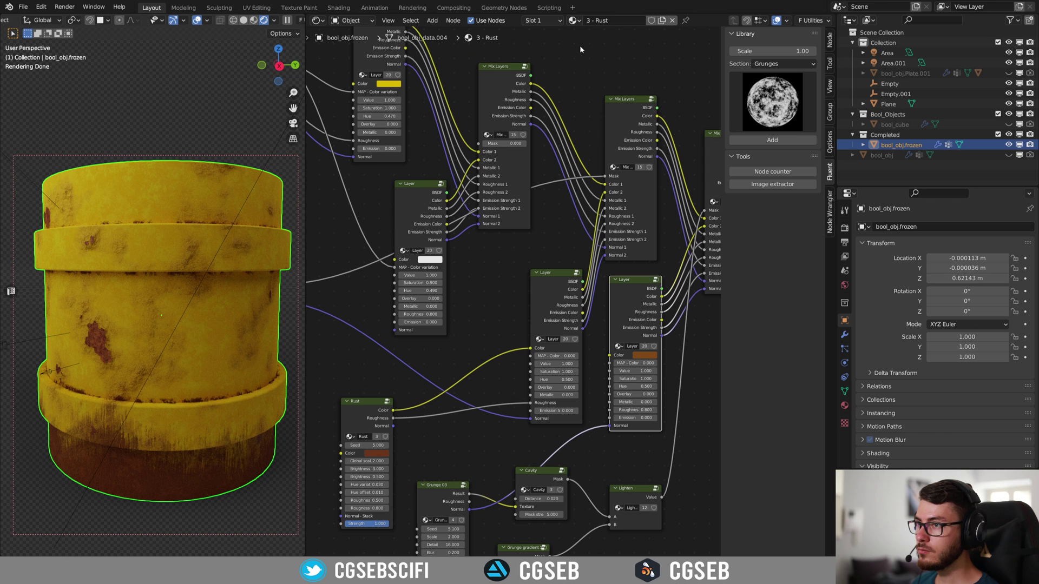
Switch the barrel to the 4 - Imperfections material and go to its Cracked paint, Dented and Scratches long nodes
{"action": "left_click", "coordinate": [573, 21]}
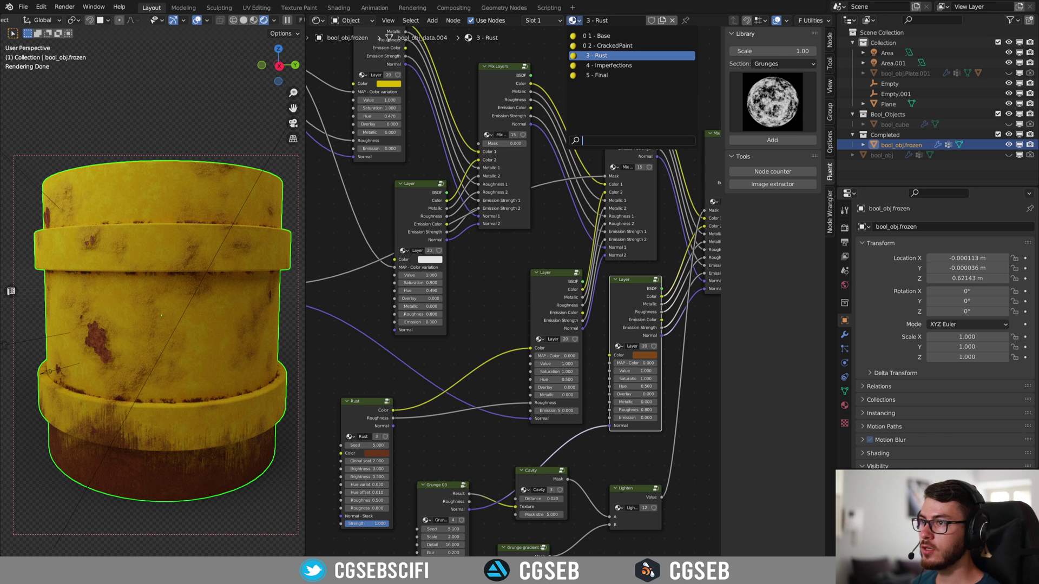
{"action": "left_click", "coordinate": [630, 65]}
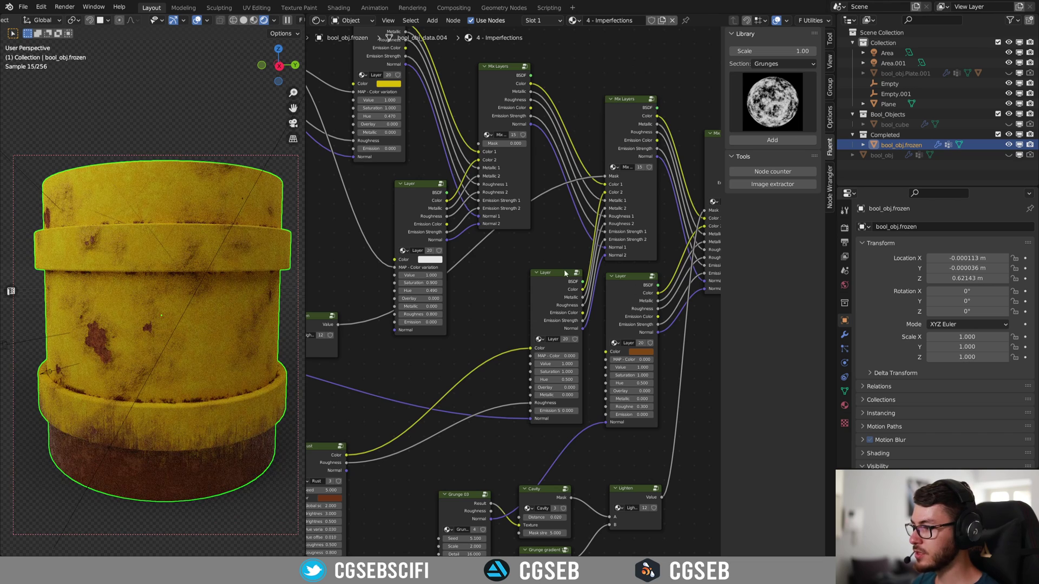
{"action": "middle_click_drag", "start_coordinate": [466, 278], "coordinate": [681, 218]}
{"action": "middle_click_drag", "start_coordinate": [511, 246], "coordinate": [713, 322]}
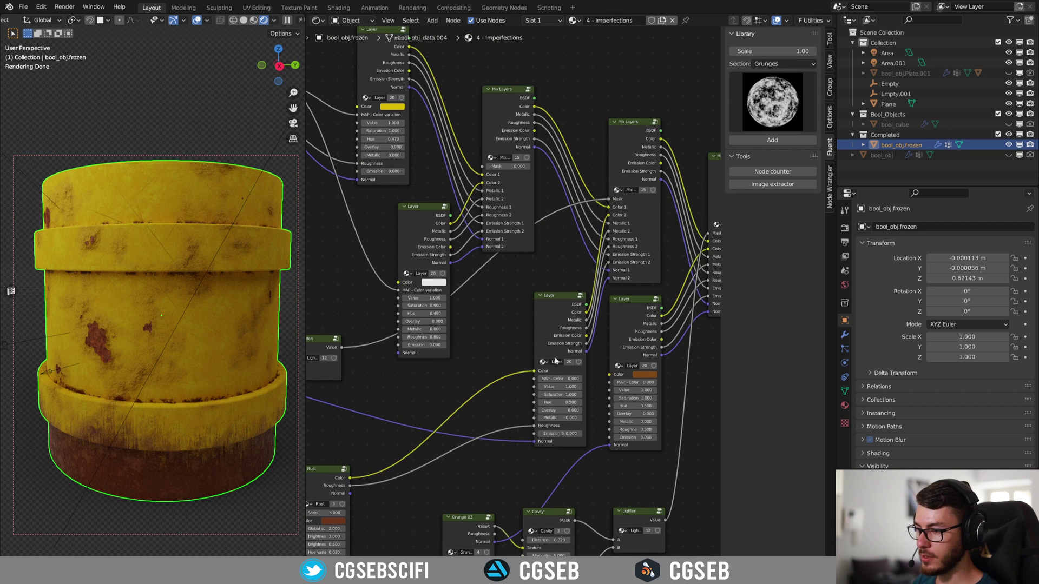
{"action": "middle_click_drag", "start_coordinate": [557, 310], "coordinate": [335, 295]}
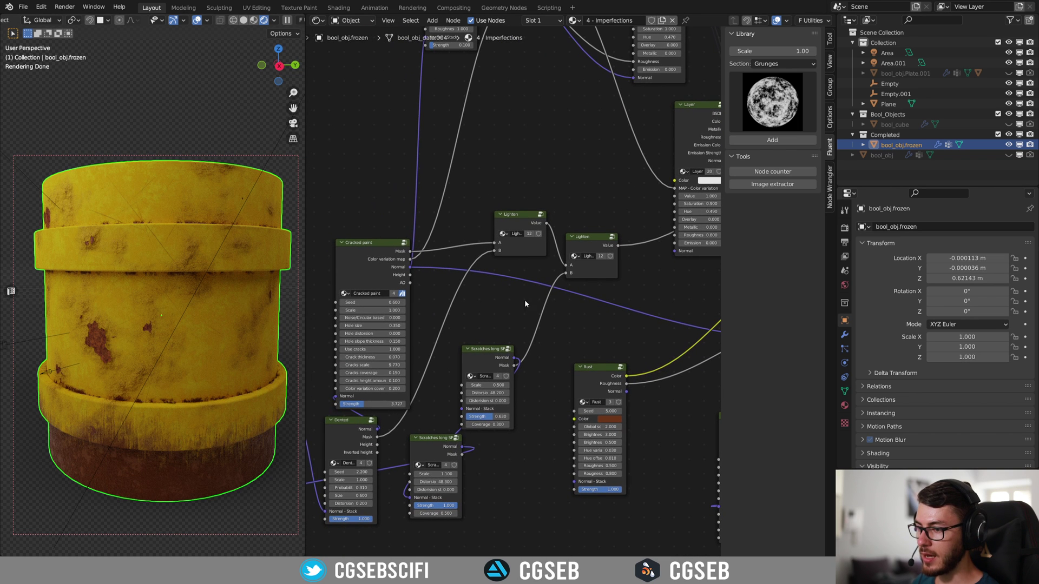
{"action": "mouse_move", "coordinate": [603, 308]}
{"action": "middle_mouse_down"}
{"action": "mouse_move", "coordinate": [608, 341]}
{"action": "mouse_move", "coordinate": [617, 340]}
{"action": "middle_mouse_up"}
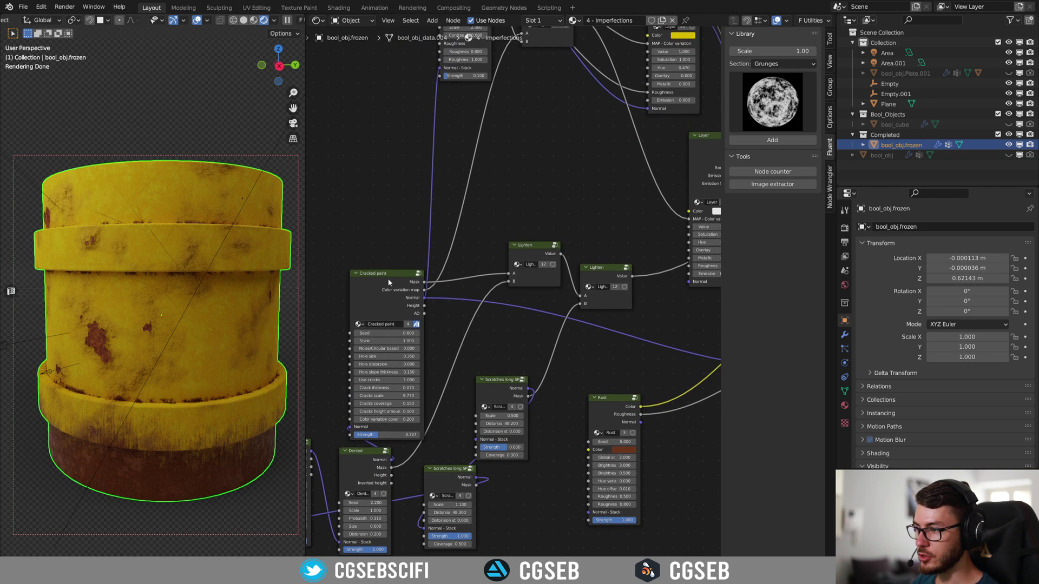
Lower the two Lighten nodes slightly and spread the two Scratches long nodes apart
{"action": "left_click_drag", "start_coordinate": [538, 252], "coordinate": [530, 272]}
{"action": "left_click_drag", "start_coordinate": [592, 268], "coordinate": [589, 281]}
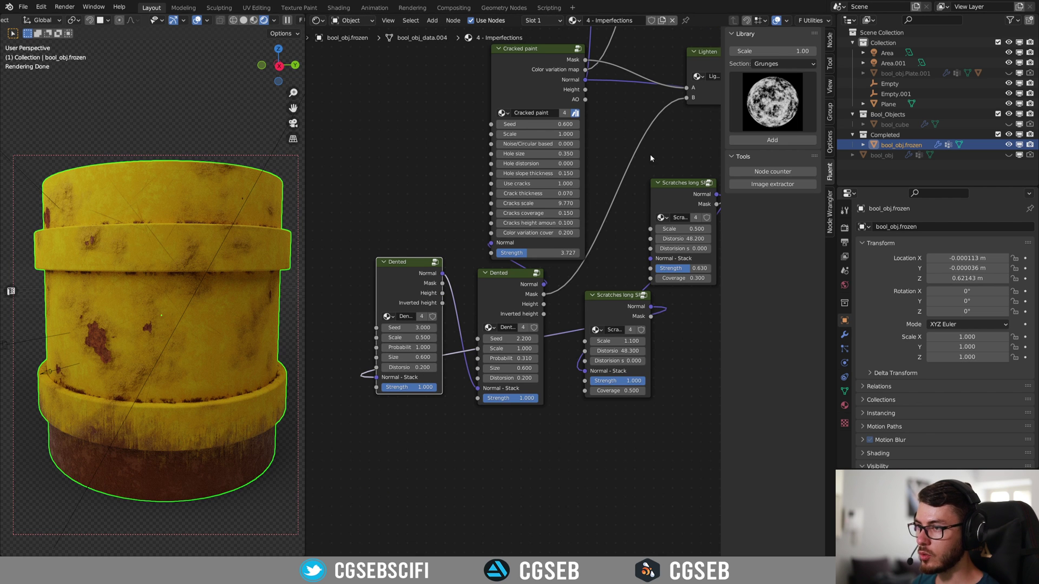
{"action": "middle_click_drag", "start_coordinate": [650, 154], "coordinate": [626, 160]}
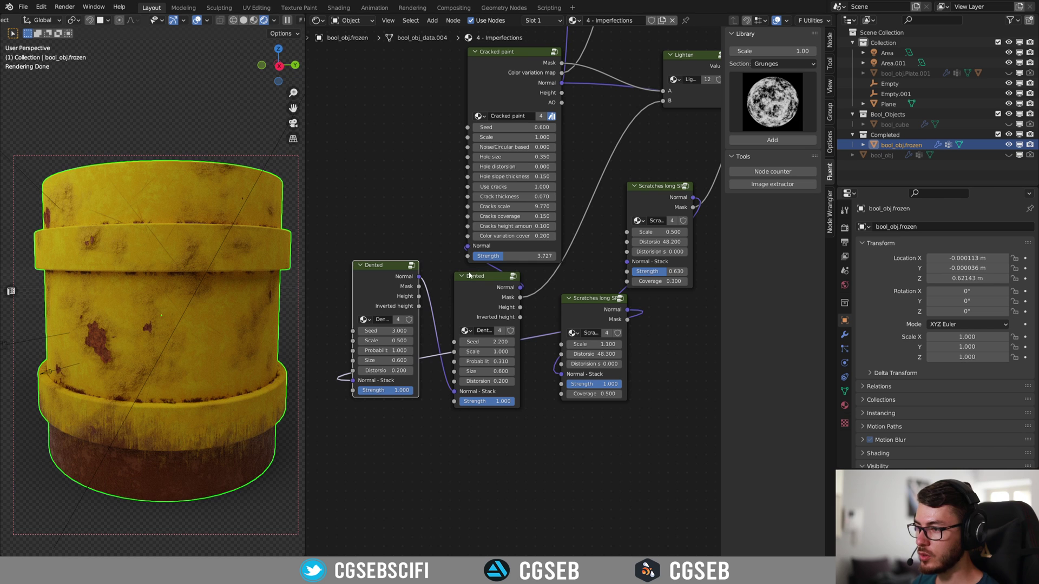
{"action": "middle_click_drag", "start_coordinate": [647, 214], "coordinate": [576, 250]}
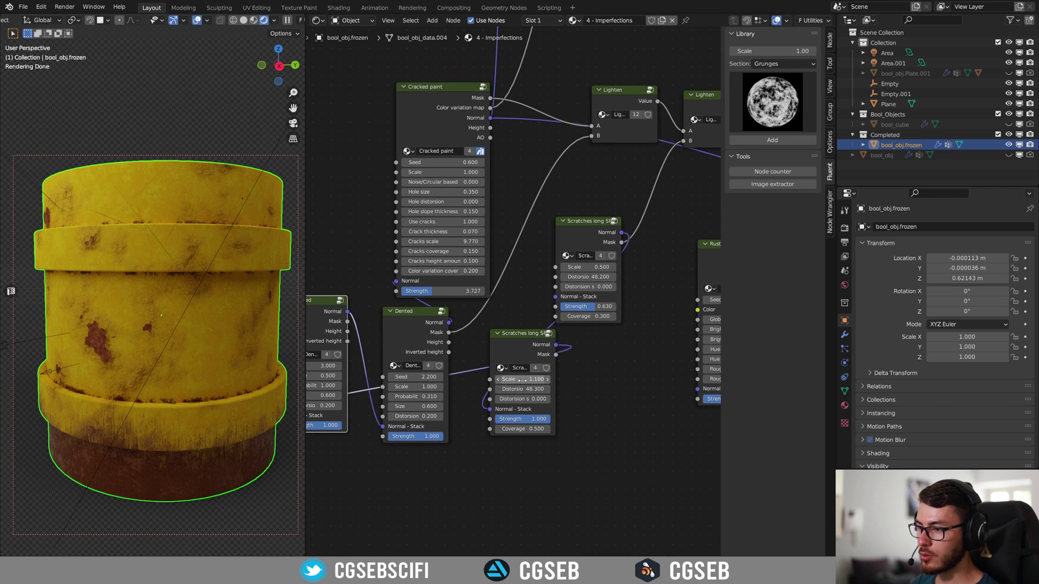
{"action": "left_click_drag", "start_coordinate": [583, 229], "coordinate": [609, 247]}
{"action": "left_click_drag", "start_coordinate": [509, 345], "coordinate": [494, 357]}
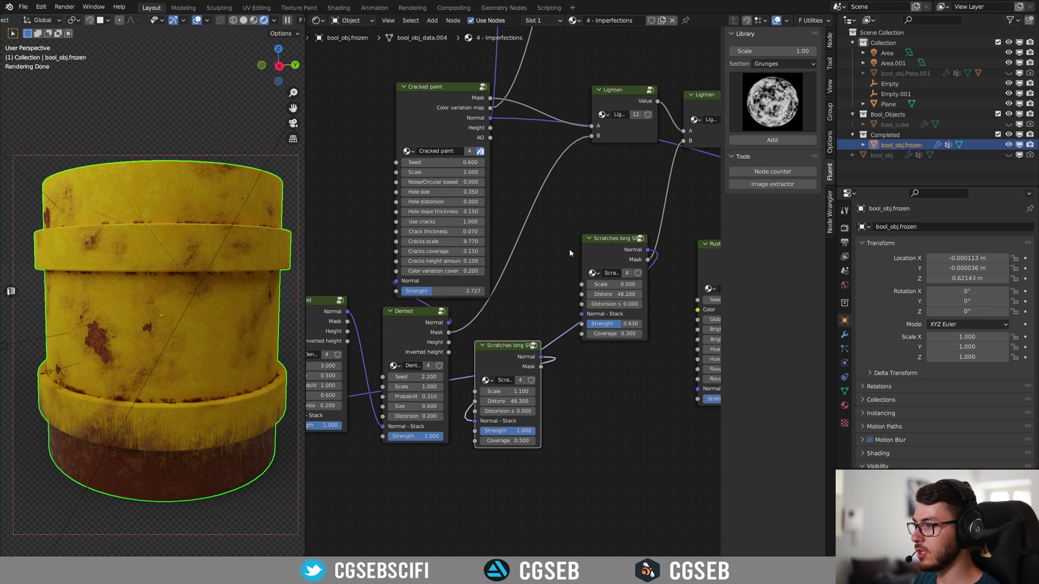
Preview the masks of both Scratches long nodes on the barrel, ending on the one with scale 0.500
{"action": "left_click", "coordinate": [611, 239], "text": "ctrl+shift"}
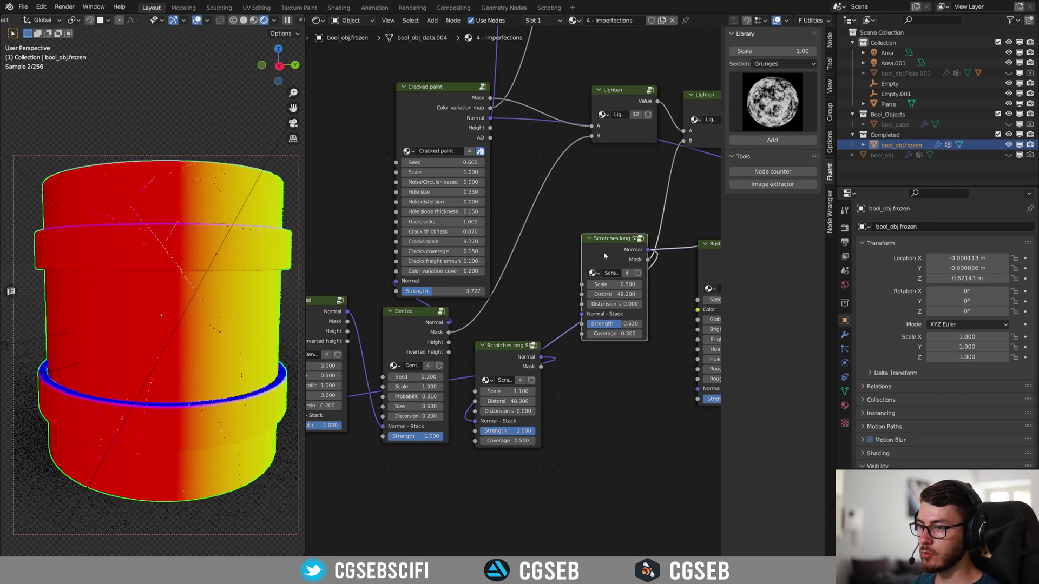
{"action": "left_click", "coordinate": [603, 252], "text": "ctrl+shift"}
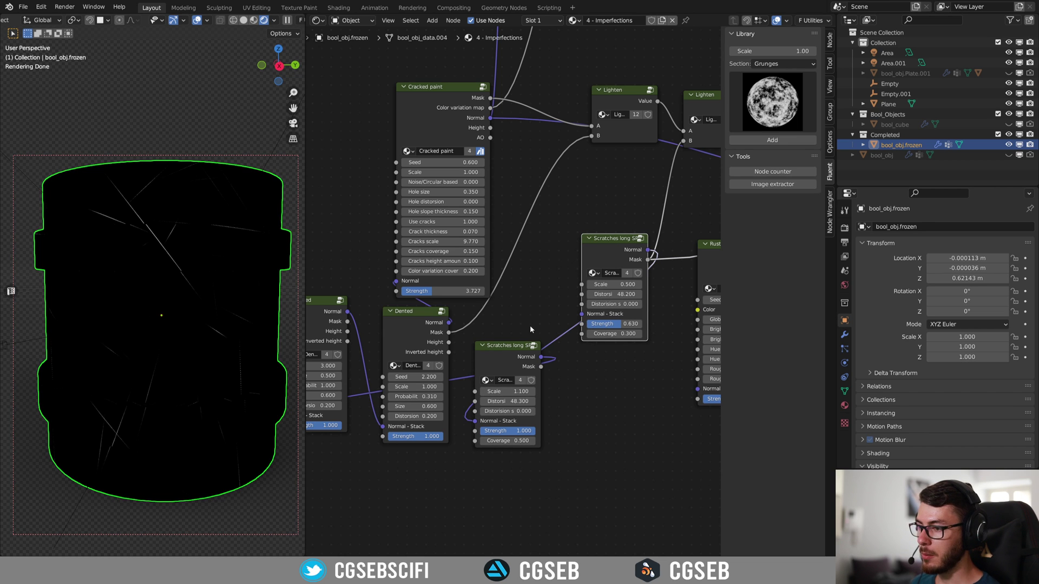
{"action": "left_click", "coordinate": [508, 358], "text": "ctrl+shift"}
{"action": "left_click", "coordinate": [509, 358], "text": "ctrl+shift"}
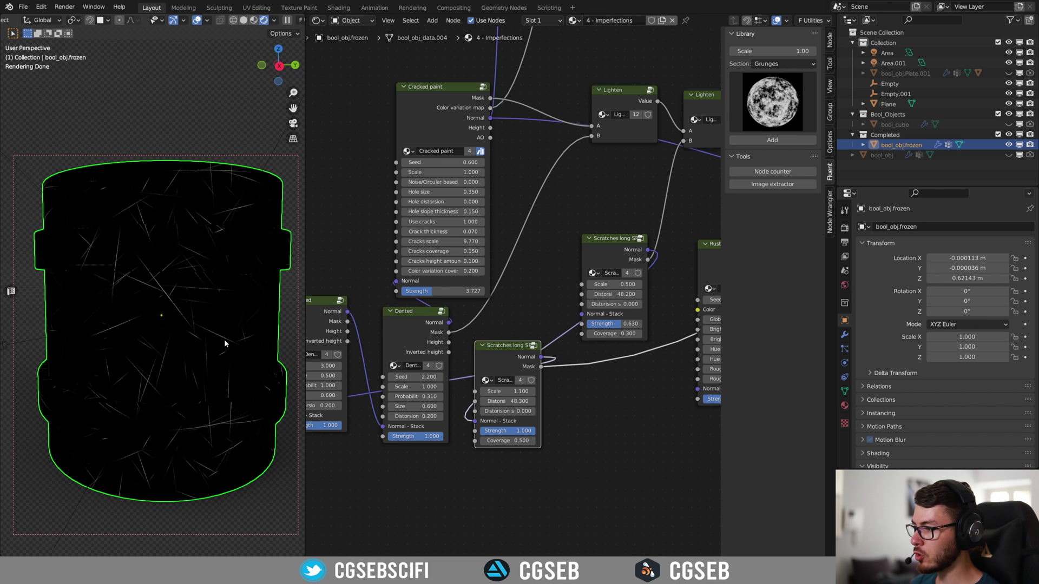
{"action": "left_click", "coordinate": [631, 261], "text": "ctrl+shift"}
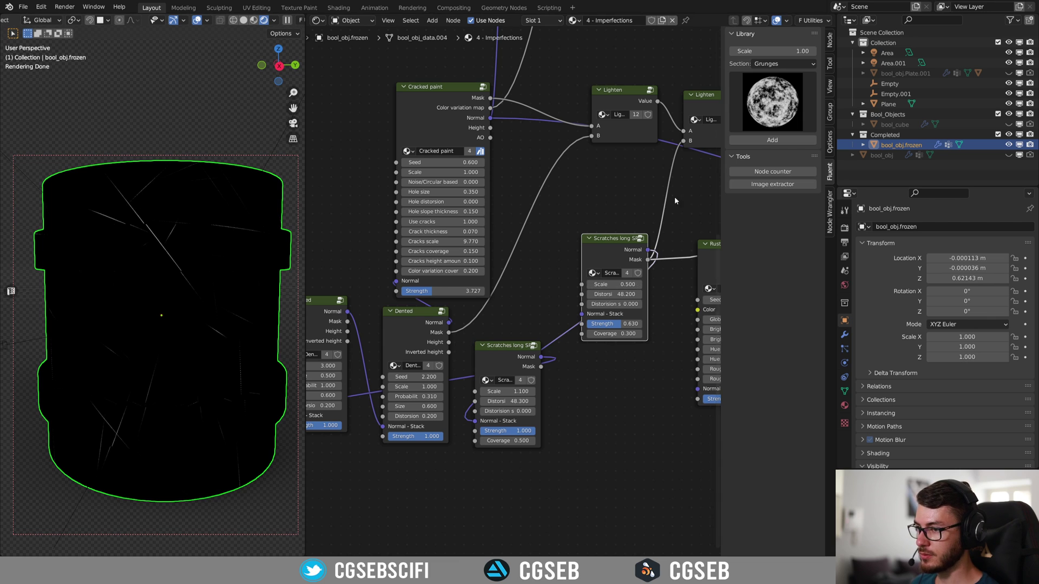
Nudge the Scratches long node with scale 0.500 and shift both Dented nodes slightly away from the scratches
{"action": "mouse_move", "coordinate": [627, 254]}
{"action": "middle_mouse_down"}
{"action": "mouse_move", "coordinate": [588, 250]}
{"action": "mouse_move", "coordinate": [628, 237]}
{"action": "middle_mouse_up"}
{"action": "left_click_drag", "start_coordinate": [630, 236], "coordinate": [613, 244]}
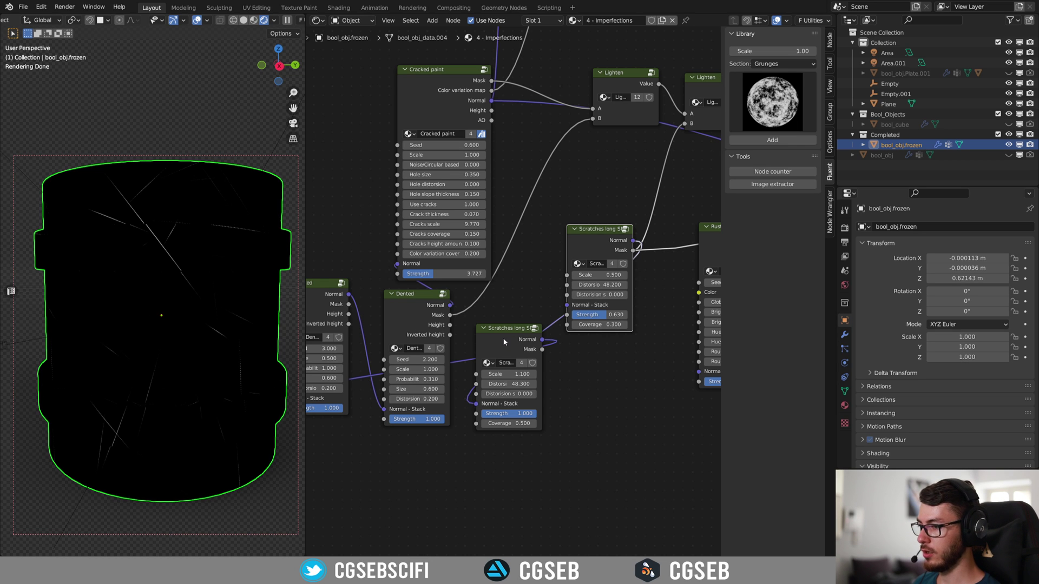
{"action": "middle_click_drag", "start_coordinate": [509, 319], "coordinate": [601, 295]}
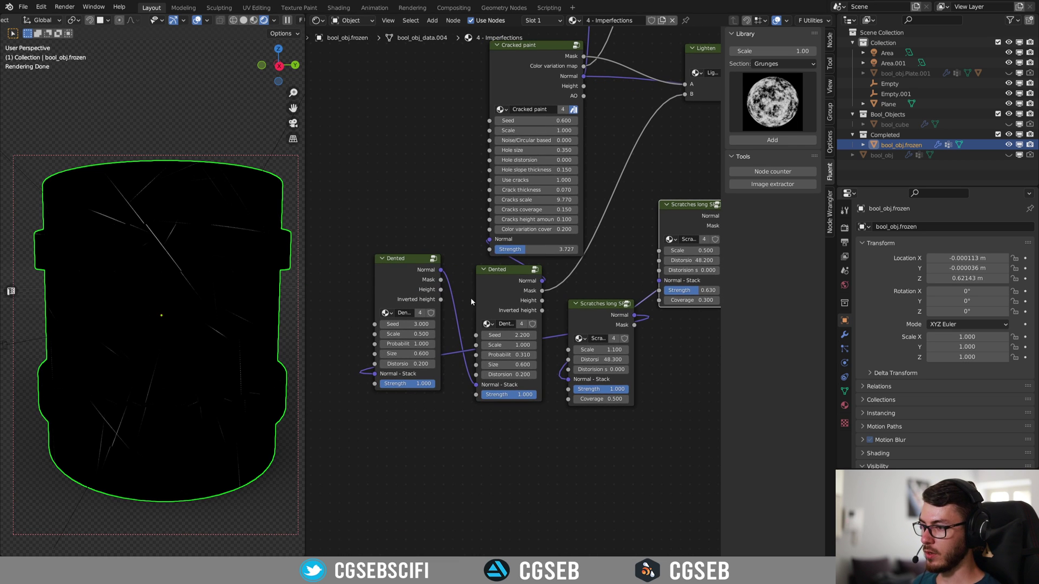
{"action": "mouse_move", "coordinate": [511, 281]}
{"action": "left_mouse_down"}
{"action": "mouse_move", "coordinate": [484, 285]}
{"action": "mouse_move", "coordinate": [497, 288]}
{"action": "left_mouse_up"}
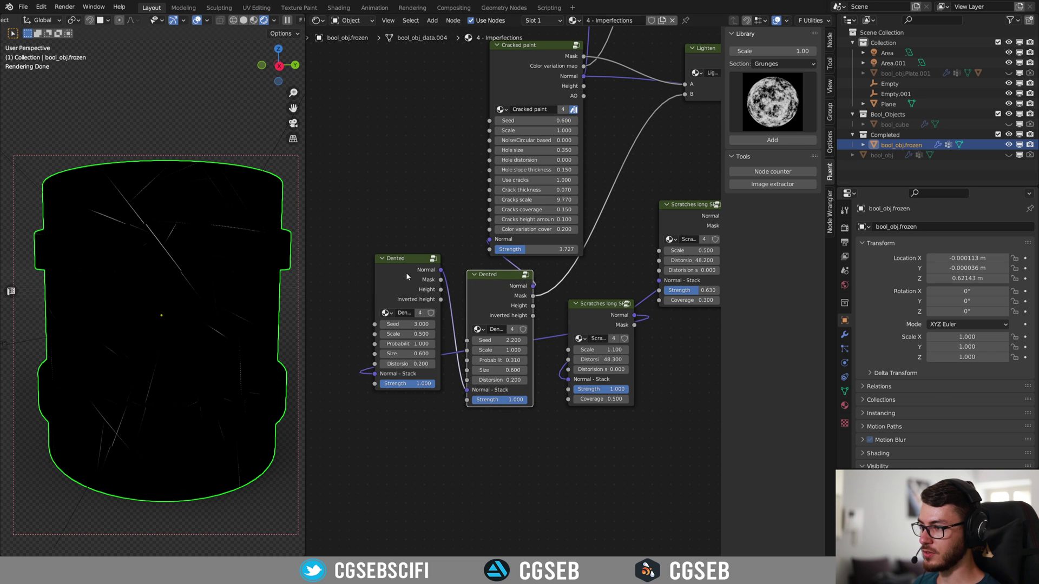
{"action": "left_click_drag", "start_coordinate": [407, 276], "coordinate": [383, 281]}
Preview the masks of the two Dented nodes on the barrel, first scale 1.000 and after it scale 0.500
{"action": "left_click", "coordinate": [481, 281]}
{"action": "left_click", "coordinate": [494, 284], "text": "ctrl+shift"}
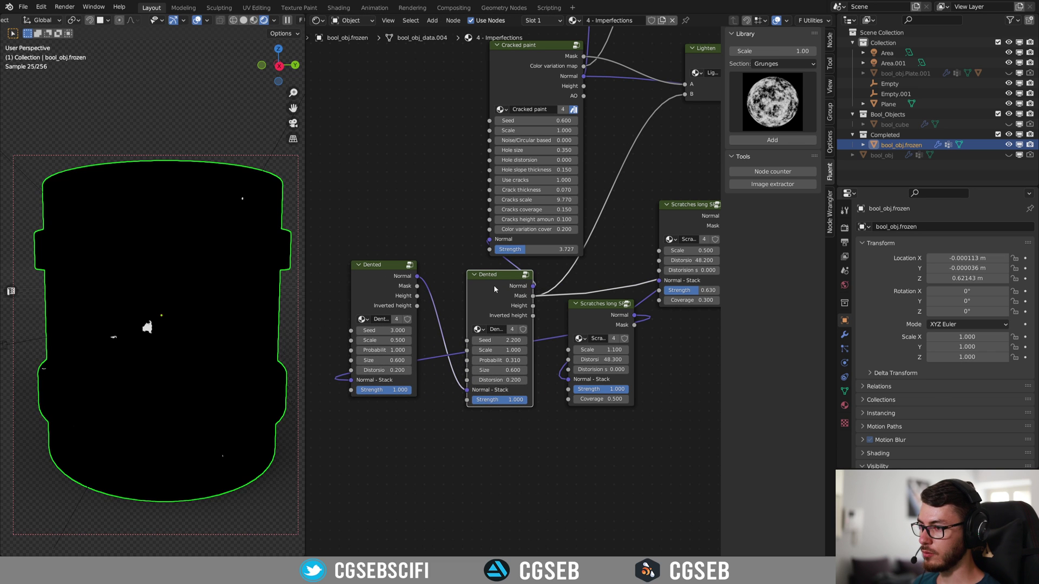
{"action": "left_click", "coordinate": [394, 286], "text": "ctrl+shift"}
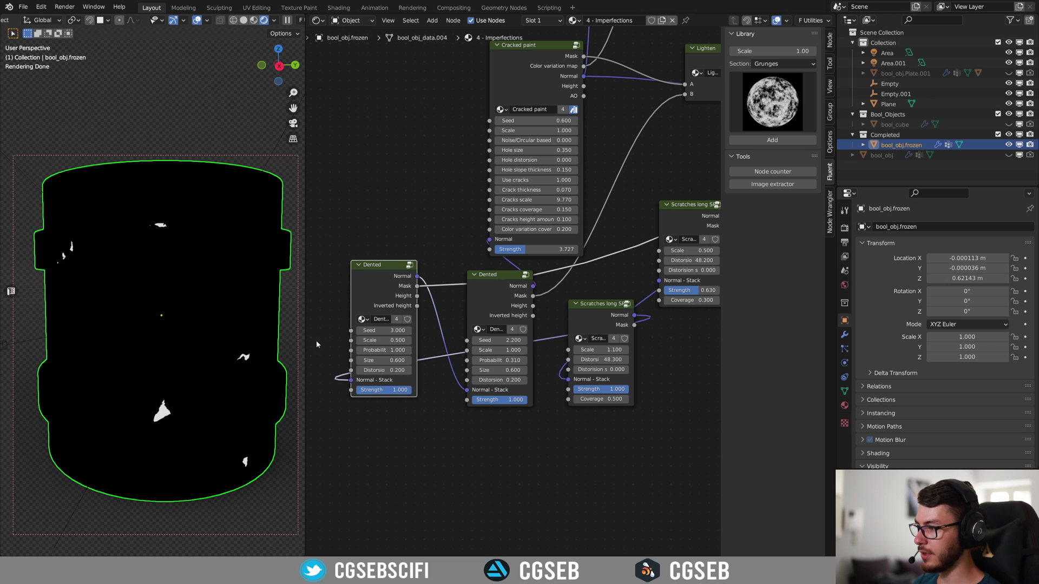
{"action": "middle_click_drag", "start_coordinate": [636, 288], "coordinate": [584, 290]}
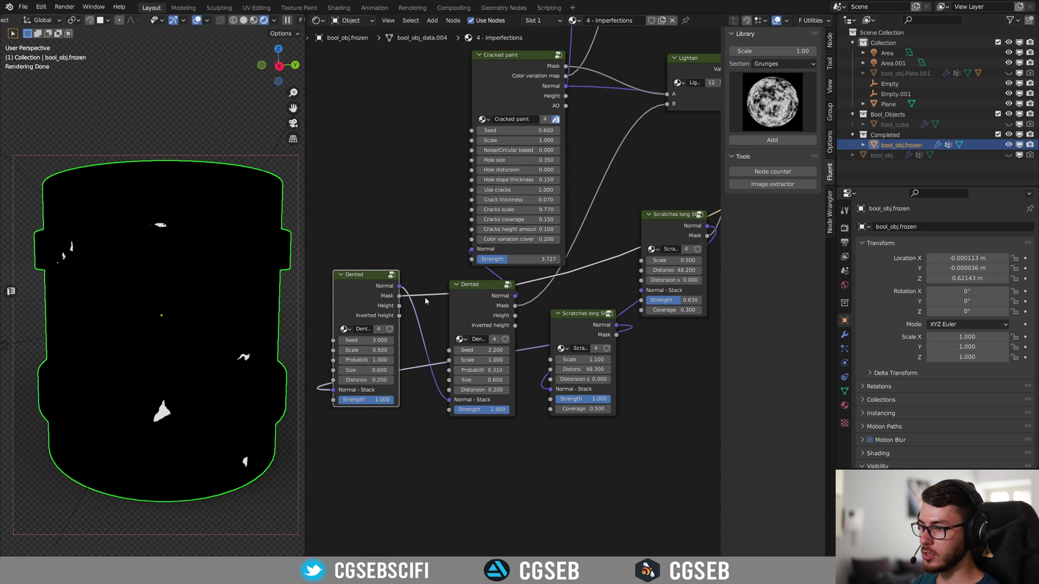
Preview on the barrel the Lighten node that combines the Cracked paint and Dented masks
{"action": "left_click", "coordinate": [600, 316]}
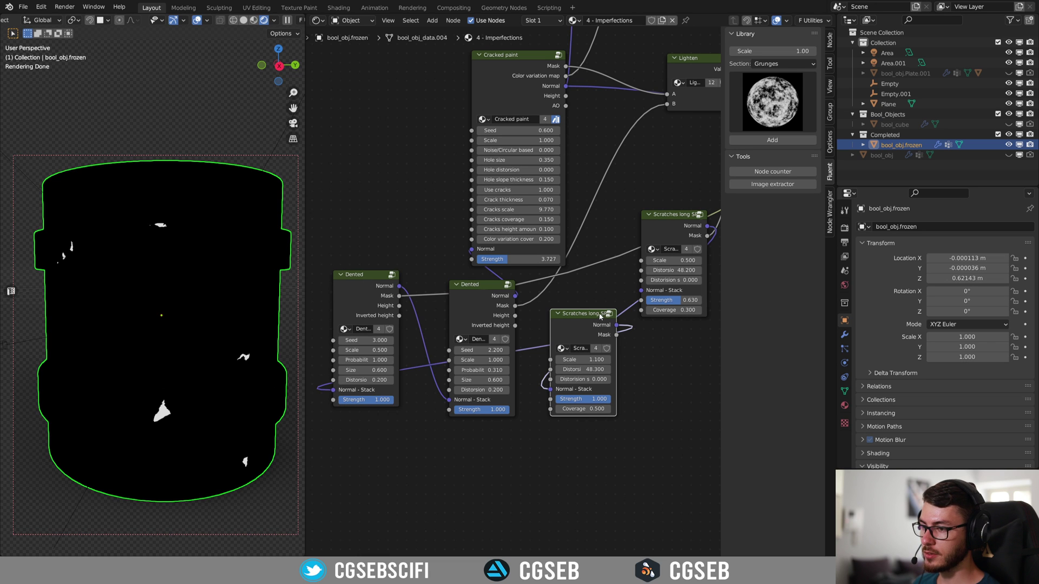
{"action": "middle_click_drag", "start_coordinate": [668, 253], "coordinate": [412, 348]}
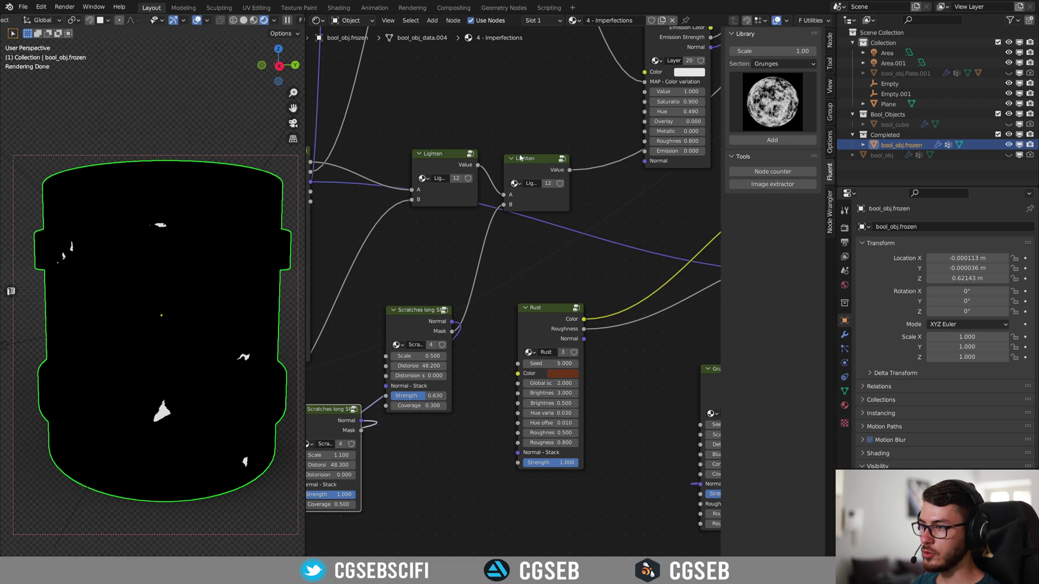
{"action": "left_click", "coordinate": [553, 169], "text": "ctrl+shift"}
{"action": "middle_click_drag", "start_coordinate": [553, 169], "coordinate": [693, 138]}
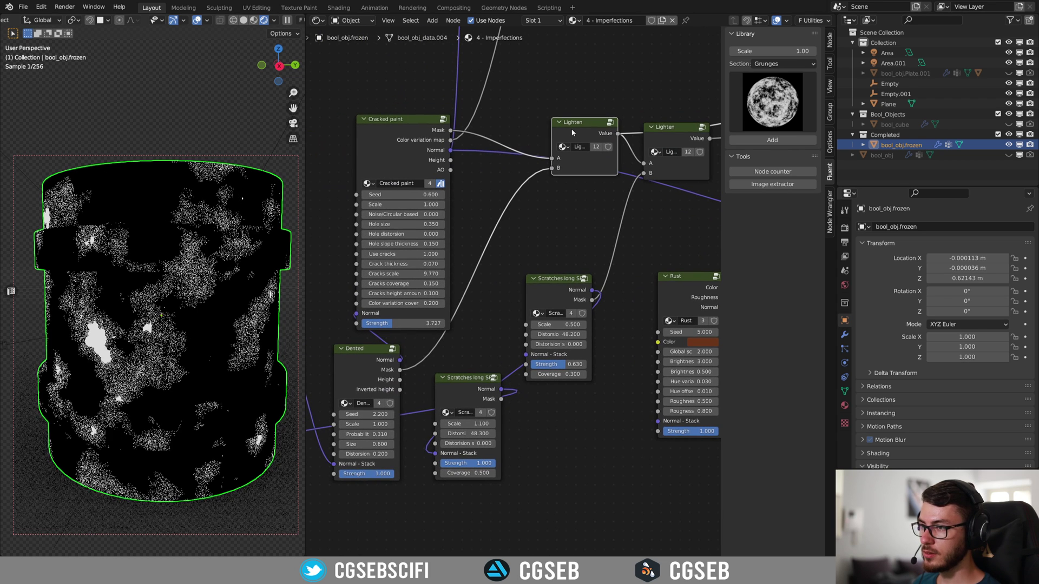
{"action": "middle_click_drag", "start_coordinate": [624, 290], "coordinate": [613, 225]}
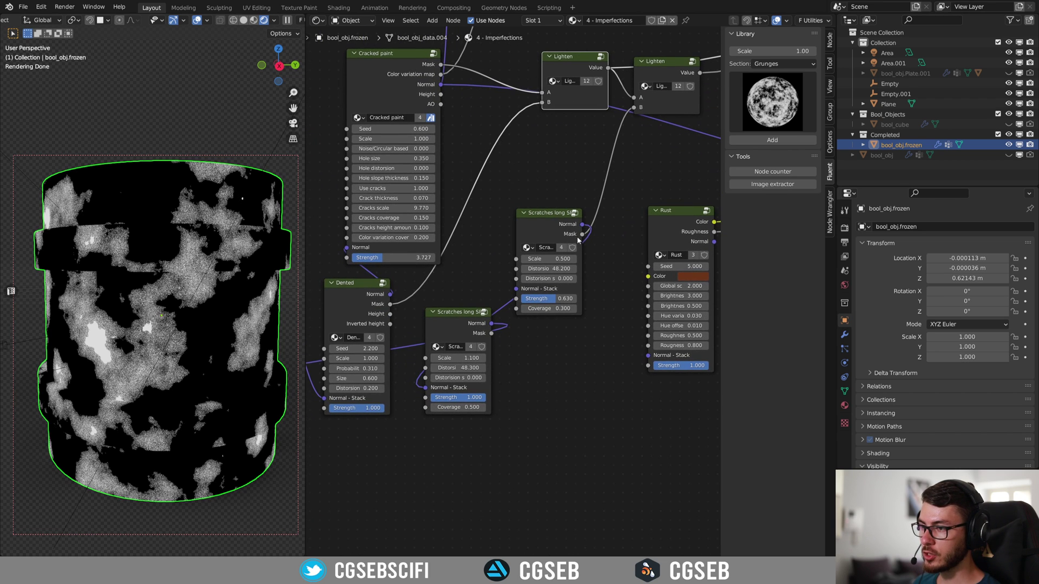
Move the two Scratches long nodes farther apart, lowering both beside the Dented node
{"action": "left_click_drag", "start_coordinate": [549, 223], "coordinate": [561, 247]}
{"action": "middle_click_drag", "start_coordinate": [452, 248], "coordinate": [499, 227]}
{"action": "left_click", "coordinate": [396, 281]}
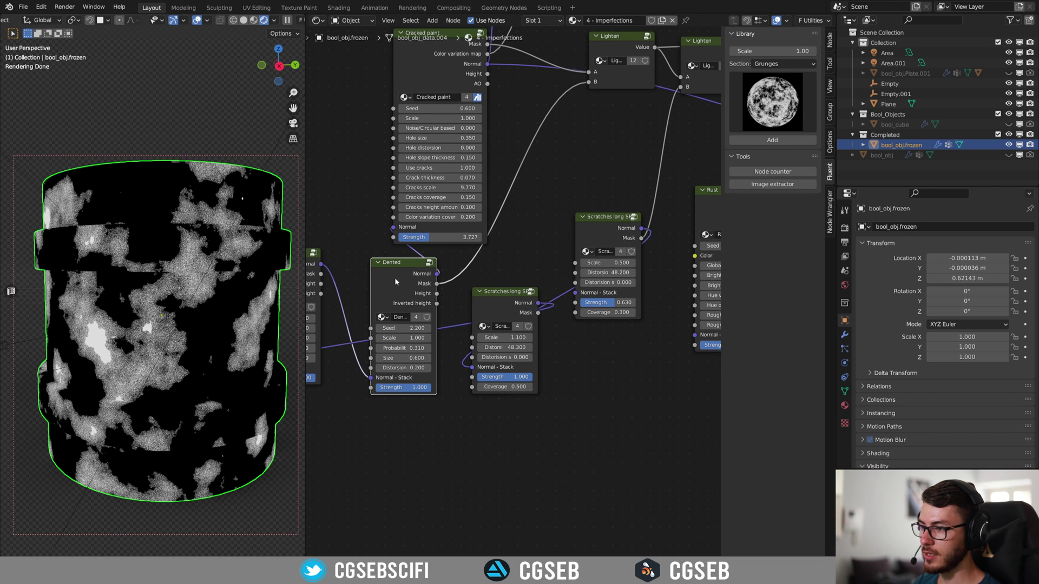
{"action": "middle_click_drag", "start_coordinate": [624, 230], "coordinate": [662, 187]}
{"action": "left_click_drag", "start_coordinate": [534, 264], "coordinate": [518, 276]}
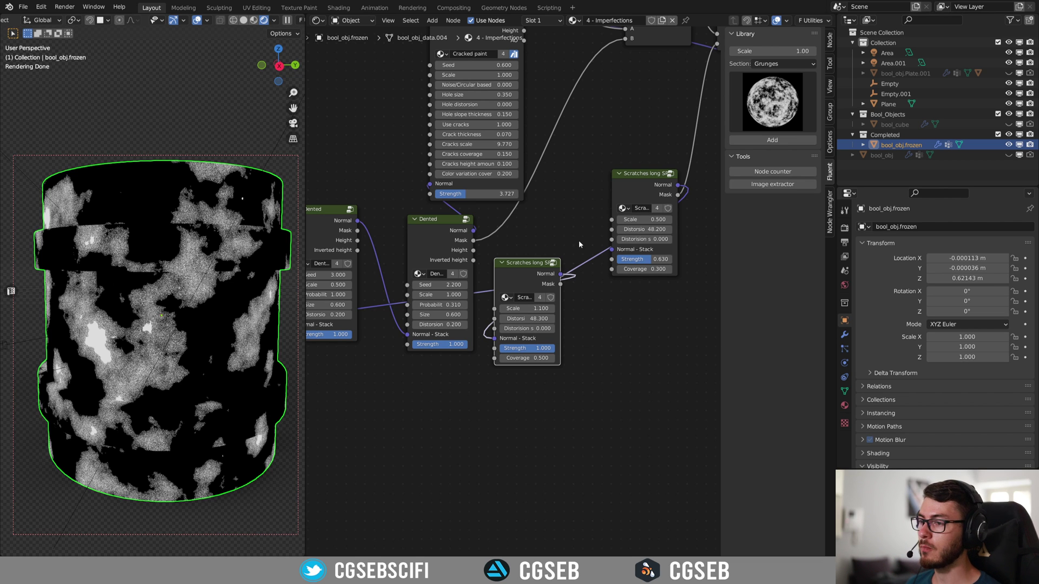
Examine how the Cracked paint, Dented and Scratches long masks feed into the two chained Lighten nodes
{"action": "middle_click_drag", "start_coordinate": [514, 233], "coordinate": [579, 221]}
{"action": "left_click", "coordinate": [399, 218]}
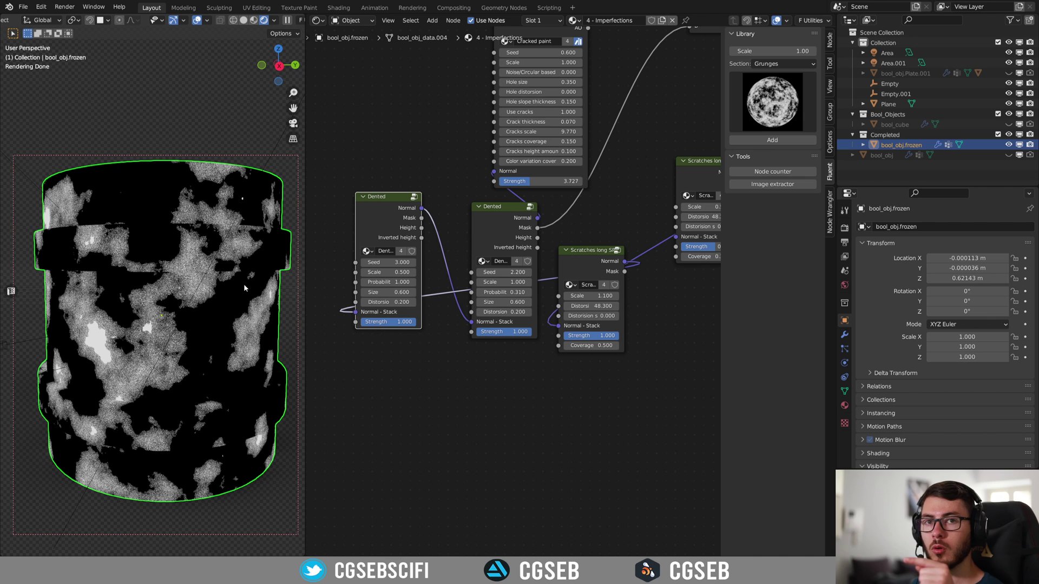
{"action": "middle_click_drag", "start_coordinate": [633, 221], "coordinate": [542, 318]}
{"action": "middle_click_drag", "start_coordinate": [650, 215], "coordinate": [415, 217]}
{"action": "middle_click_drag", "start_coordinate": [664, 163], "coordinate": [669, 247]}
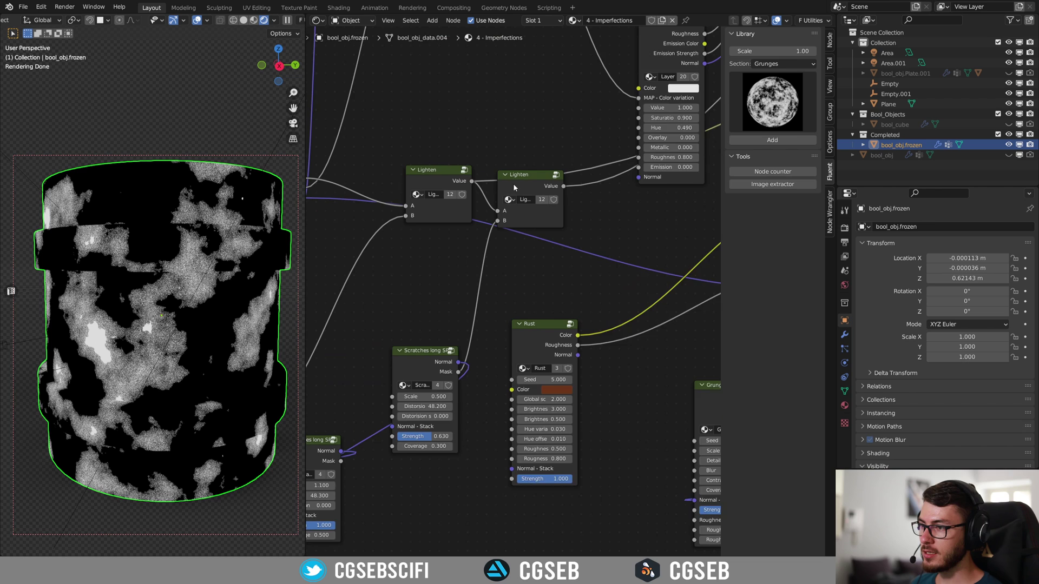
{"action": "middle_click_drag", "start_coordinate": [514, 187], "coordinate": [608, 185]}
{"action": "left_click", "coordinate": [635, 184]}
{"action": "left_click", "coordinate": [522, 171]}
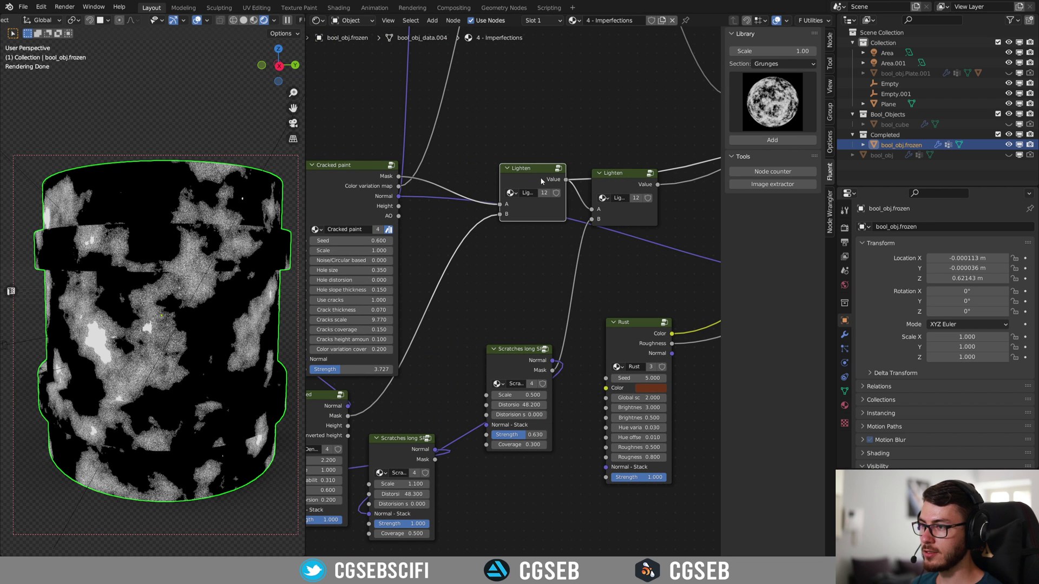
{"action": "middle_click_drag", "start_coordinate": [534, 178], "coordinate": [620, 169]}
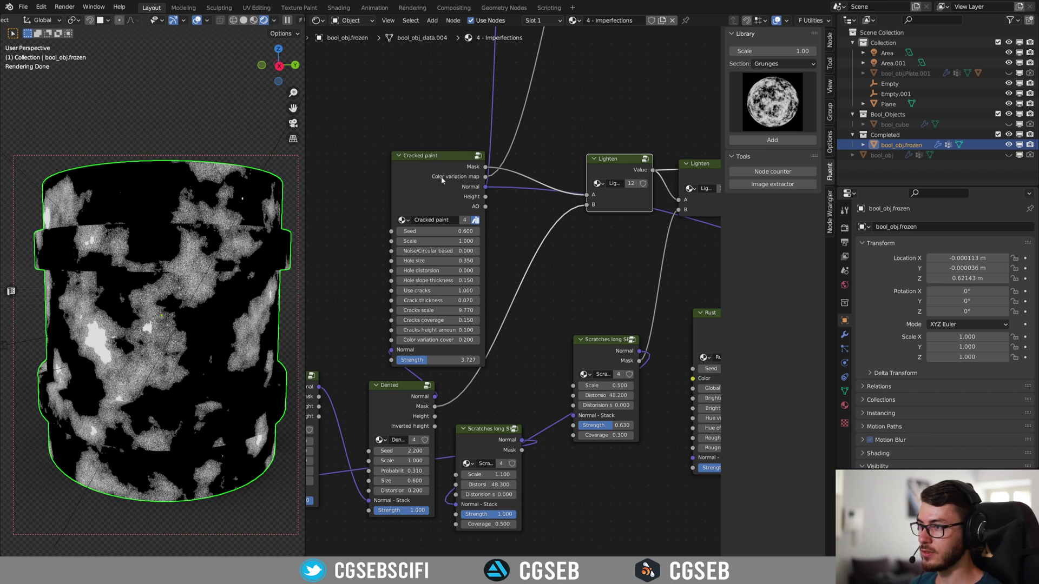
Preview the complete layered material on the barrel again and switch its material to 5 - Final
{"action": "middle_click_drag", "start_coordinate": [676, 110], "coordinate": [288, 277]}
{"action": "left_click", "coordinate": [623, 88], "text": "ctrl+shift"}
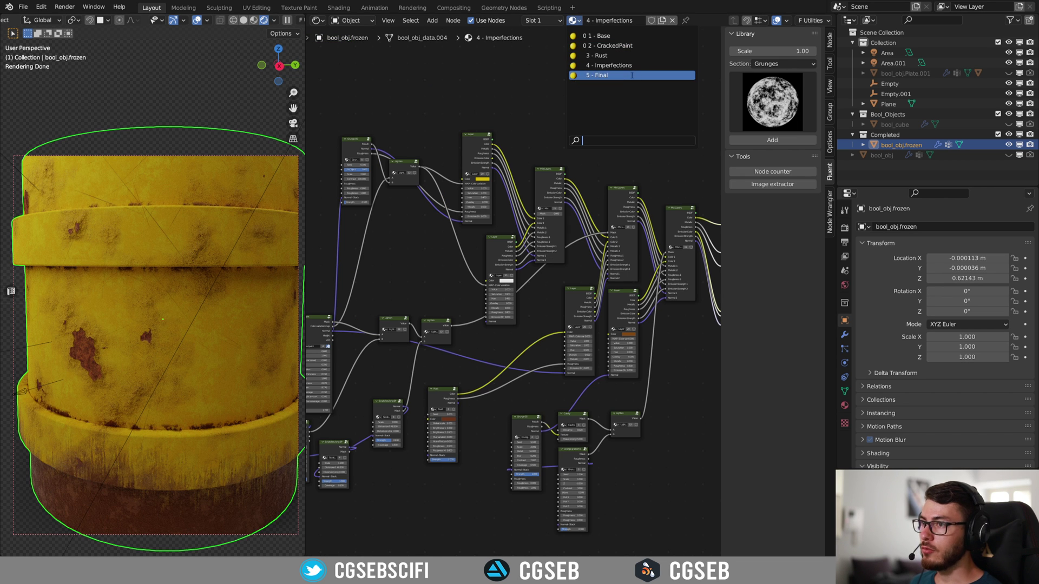
{"action": "left_click", "coordinate": [631, 75]}
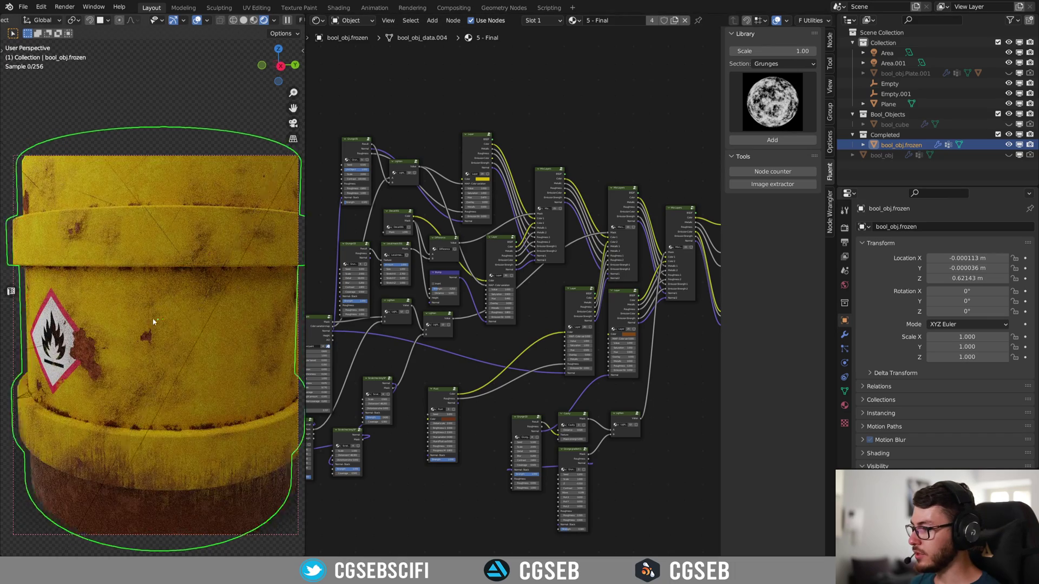
Examine the flame sign on the barrel and the Layer and Mix Layers nodes that its decal feeds
{"action": "scroll", "coordinate": [153, 321], "scroll_direction": "up", "scroll_amount": 3}
{"action": "scroll", "coordinate": [615, 323], "scroll_direction": "up", "scroll_amount": 2}
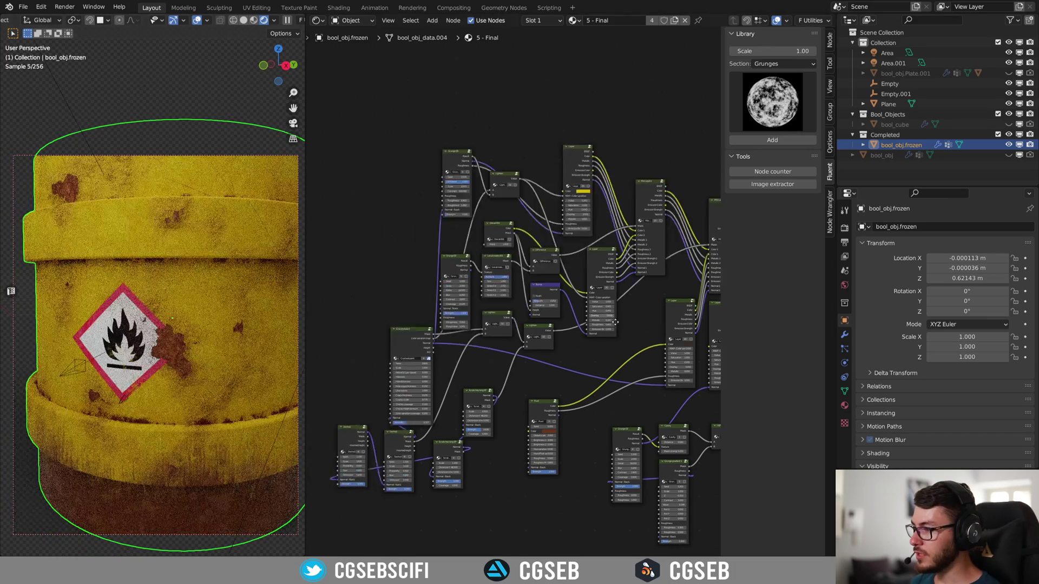
{"action": "scroll", "coordinate": [615, 323], "scroll_direction": "up", "scroll_amount": 4}
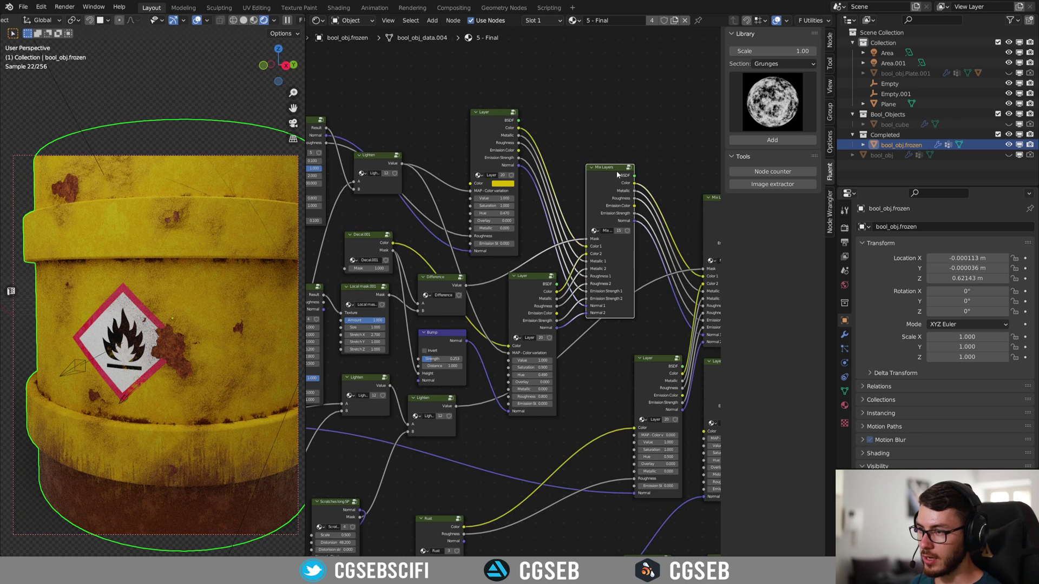
{"action": "left_click", "coordinate": [539, 279]}
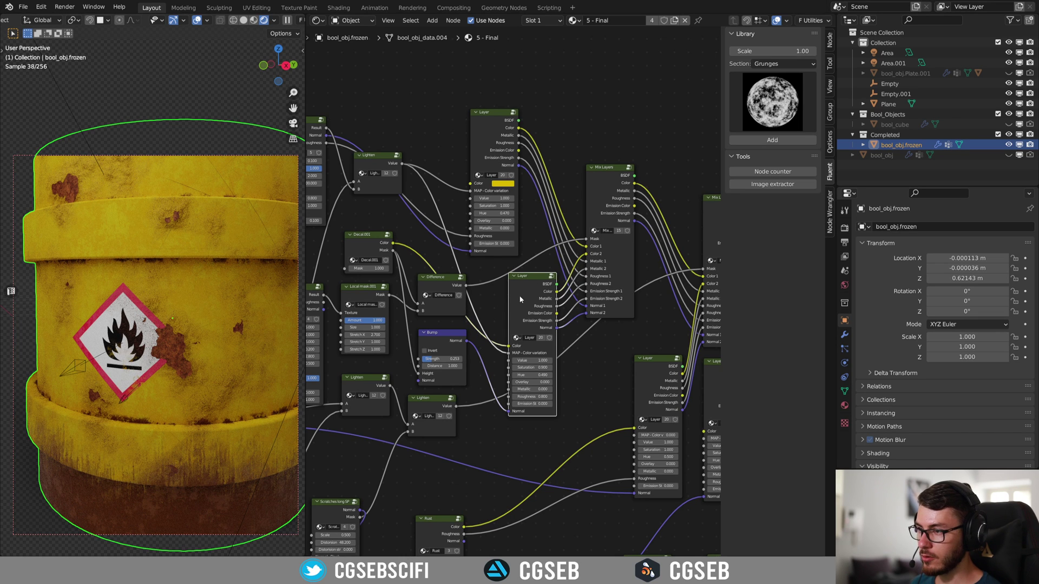
{"action": "middle_click_drag", "start_coordinate": [497, 254], "coordinate": [582, 197]}
{"action": "scroll", "coordinate": [581, 197], "scroll_direction": "up", "scroll_amount": 2}
{"action": "middle_click_drag", "start_coordinate": [543, 226], "coordinate": [514, 229]}
{"action": "middle_click_drag", "start_coordinate": [561, 311], "coordinate": [686, 231]}
Move the two Lighten nodes with the Cracked paint, Scratches long and Dented nodes down, clear of the decal nodes
{"action": "left_click", "coordinate": [622, 284]}
{"action": "left_click", "coordinate": [536, 251], "text": "shift"}
{"action": "left_click", "coordinate": [400, 296], "text": "shift"}
{"action": "left_click", "coordinate": [510, 395], "text": "shift"}
{"action": "left_click", "coordinate": [439, 494], "text": "shift"}
{"action": "left_click", "coordinate": [378, 479], "text": "shift"}
{"action": "left_click_drag", "start_coordinate": [606, 277], "coordinate": [526, 436]}
Move the Difference, Decal.001, Local mask.001, Grunge 03 and Bump nodes together, away from the Layer node they feed
{"action": "middle_click_drag", "start_coordinate": [582, 308], "coordinate": [539, 416]}
{"action": "left_click", "coordinate": [581, 250]}
{"action": "left_click", "coordinate": [506, 212], "text": "shift"}
{"action": "left_click", "coordinate": [492, 264], "text": "shift"}
{"action": "left_click", "coordinate": [430, 273], "text": "shift"}
{"action": "left_click", "coordinate": [595, 317], "text": "shift"}
{"action": "left_click_drag", "start_coordinate": [594, 318], "coordinate": [571, 344]}
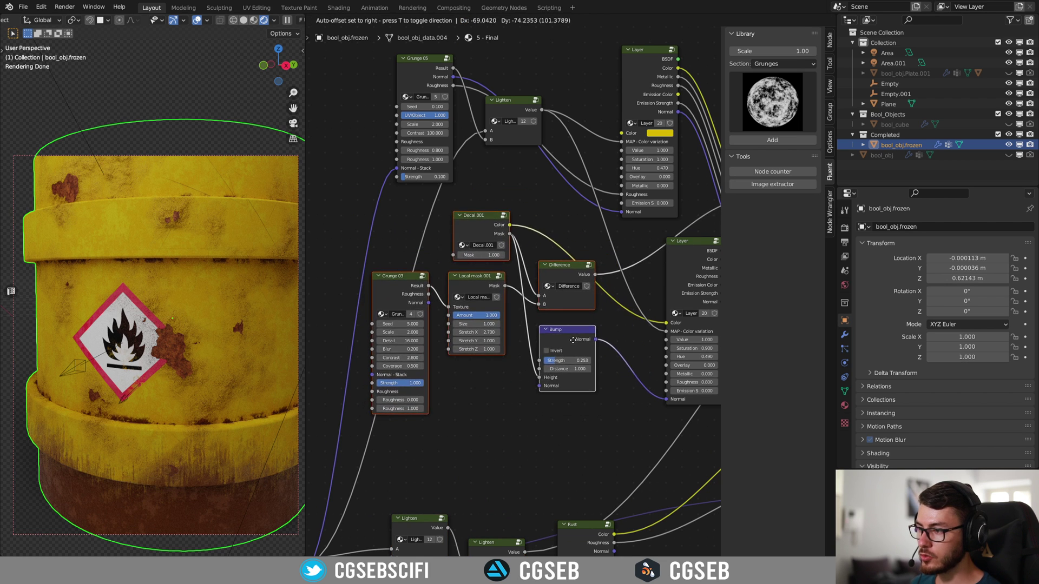
{"action": "left_click", "coordinate": [573, 340]}
Add a new decal to the material using the image GHS-pictogram-flamme.svg.png from the Signs folder
{"action": "middle_click_drag", "start_coordinate": [578, 244], "coordinate": [549, 187]}
{"action": "left_click", "coordinate": [663, 198]}
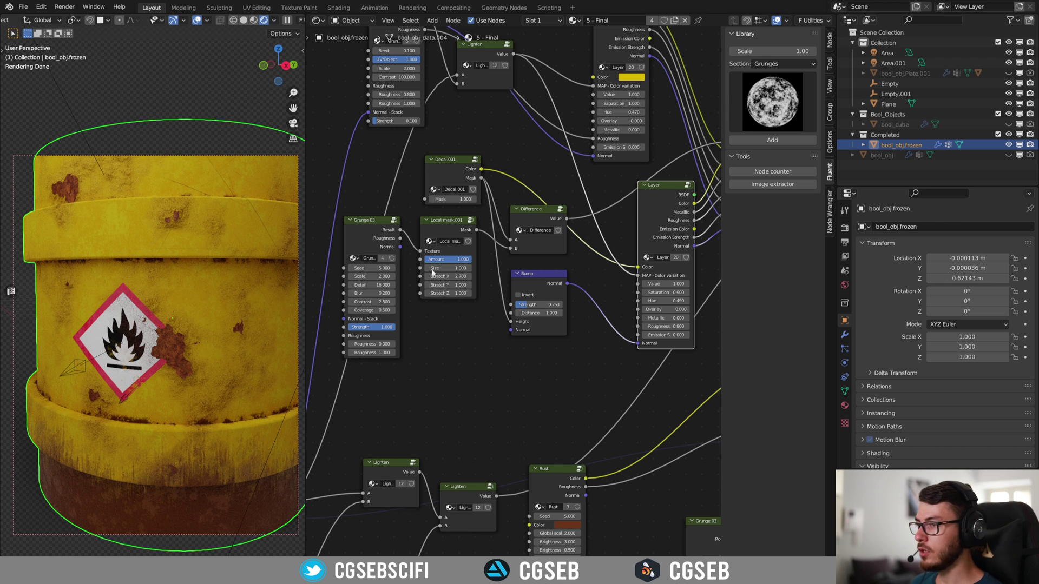
{"action": "middle_click_drag", "start_coordinate": [491, 300], "coordinate": [541, 290]}
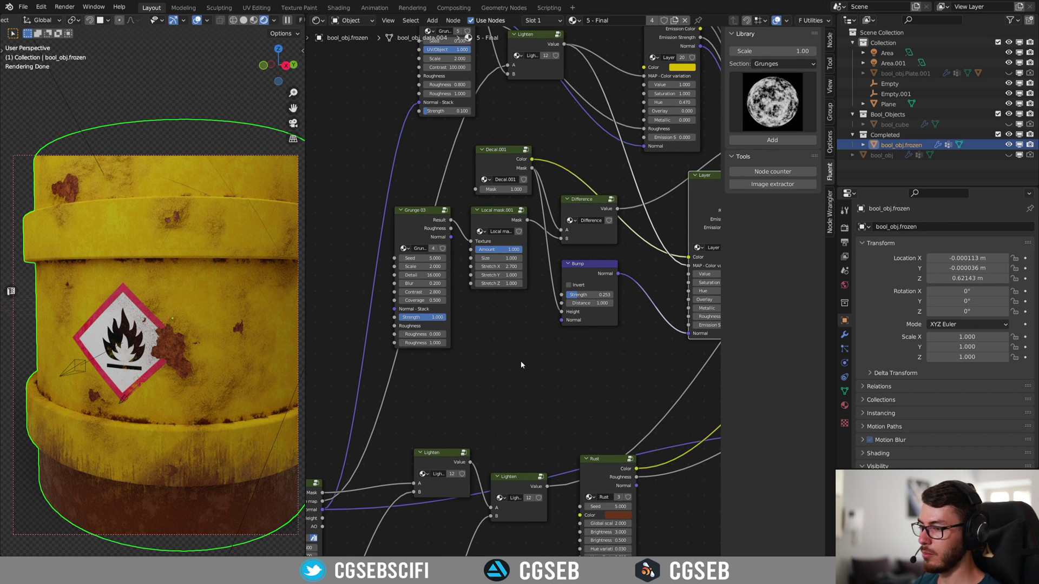
{"action": "key", "text": "f"}
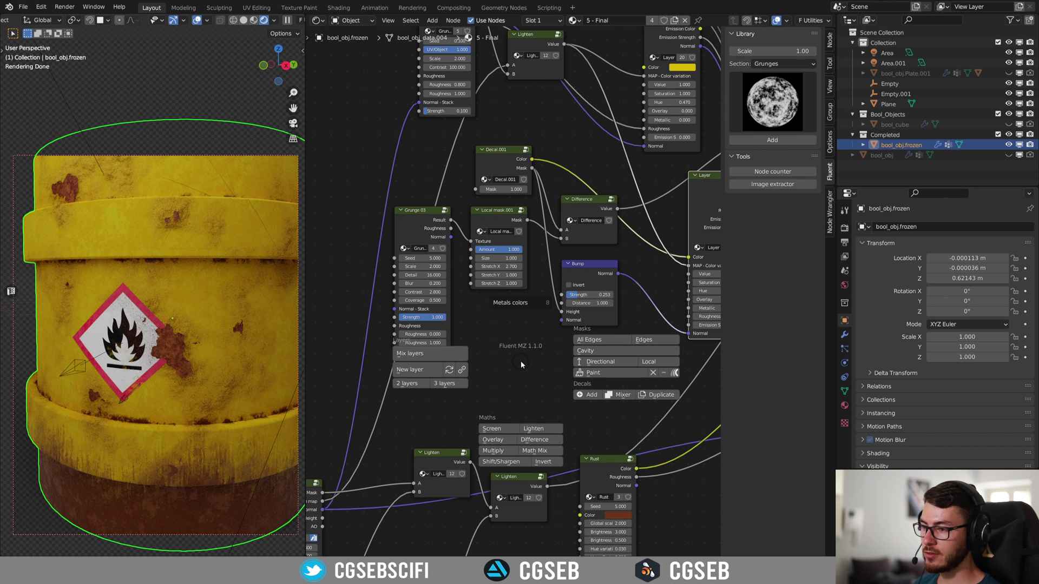
{"action": "left_click", "coordinate": [588, 395]}
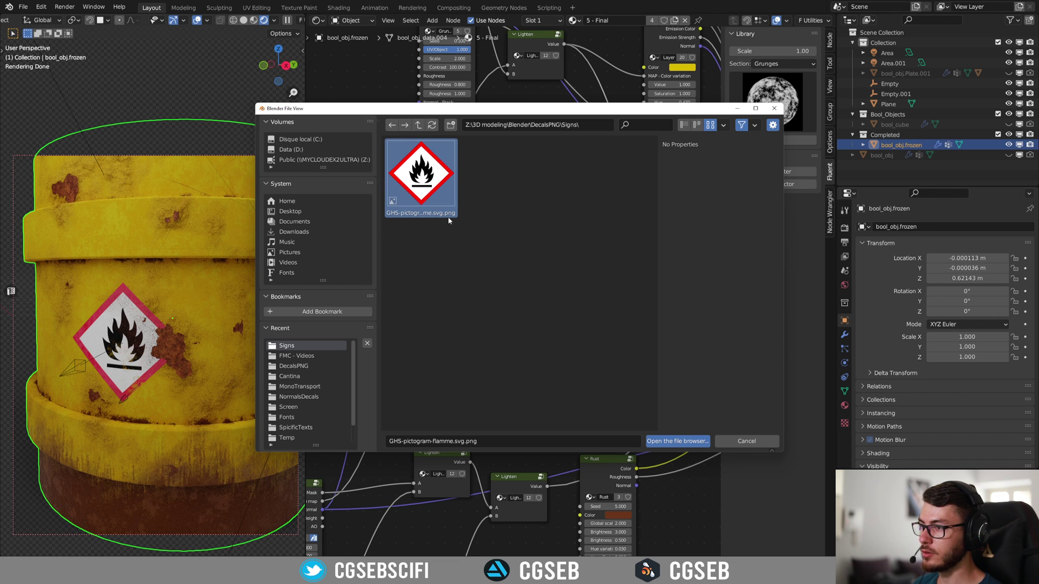
{"action": "left_click", "coordinate": [682, 440]}
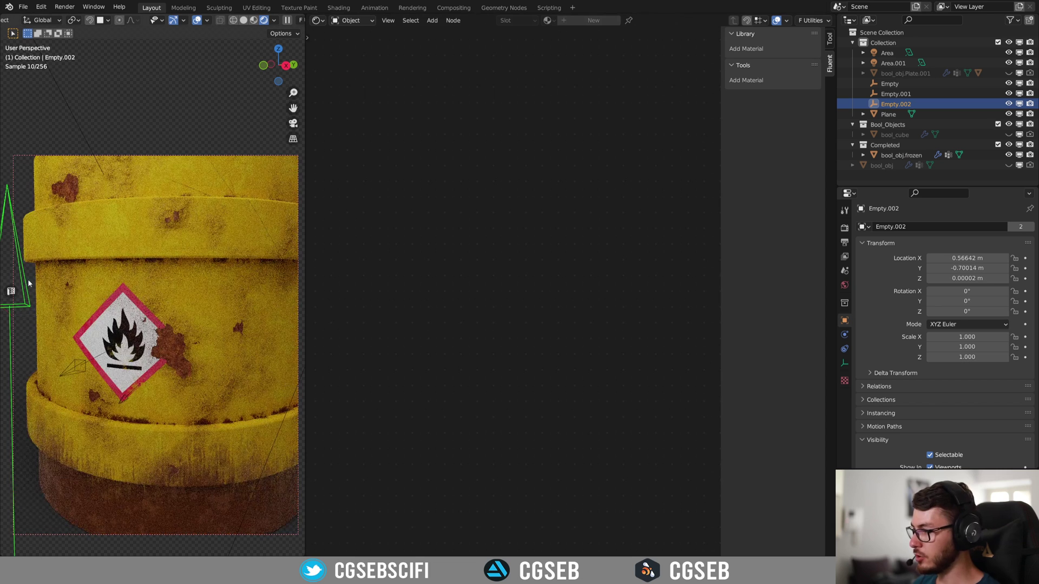
Snap the new decal's empty onto the barrel's upper part and check the face snapping and rotation alignment options
{"action": "scroll", "coordinate": [44, 310], "scroll_direction": "down", "scroll_amount": 3}
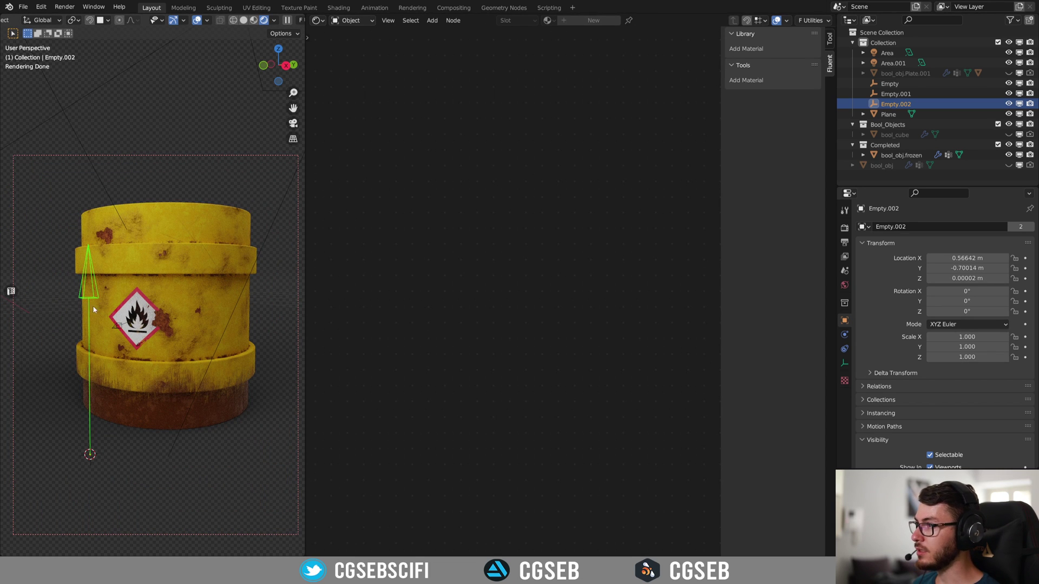
{"action": "key", "text": "g"}
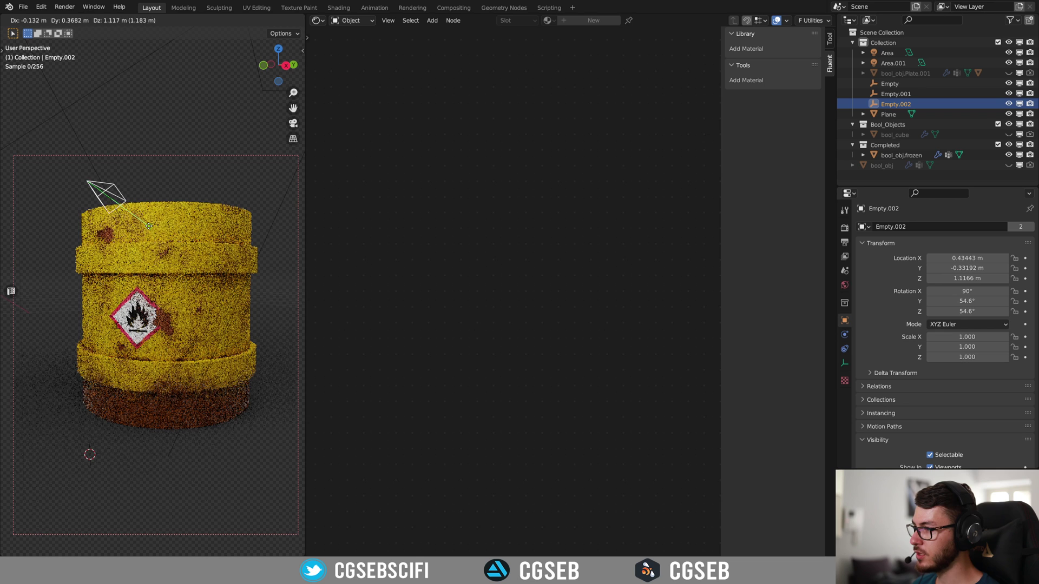
{"action": "left_click", "coordinate": [149, 225]}
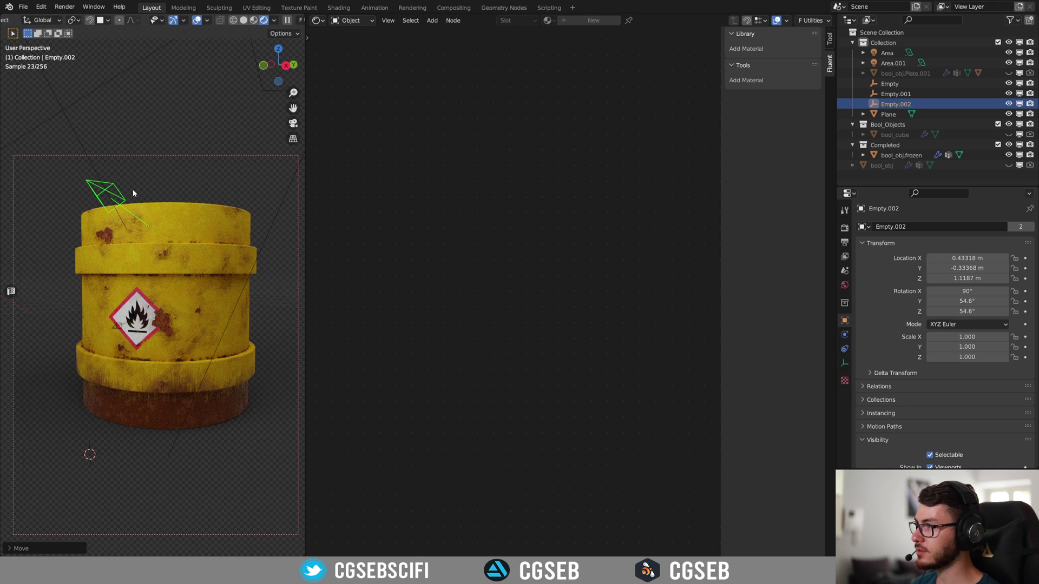
{"action": "scroll", "coordinate": [126, 202], "scroll_direction": "up", "scroll_amount": 2}
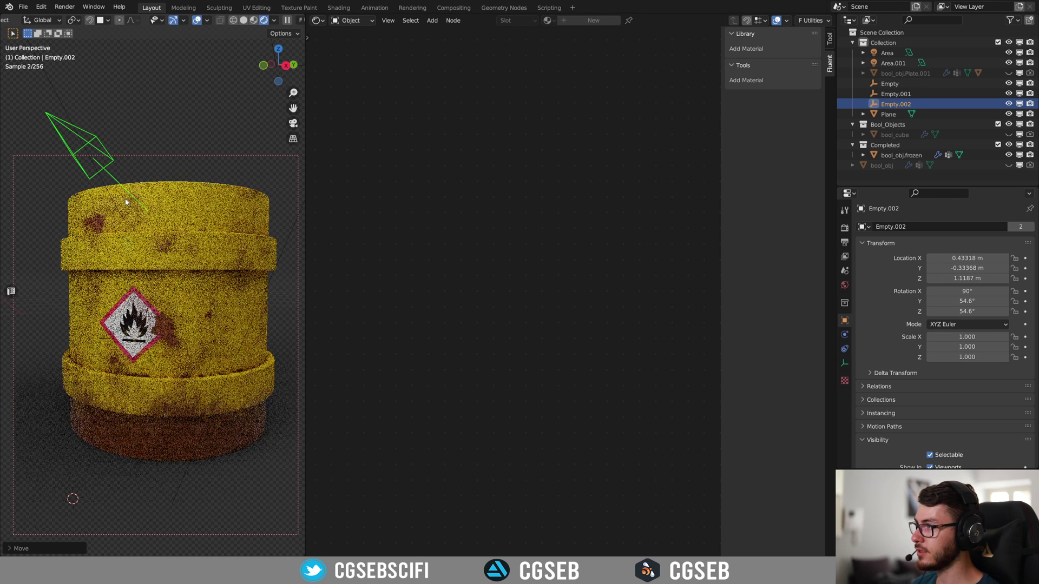
{"action": "left_click", "coordinate": [105, 21]}
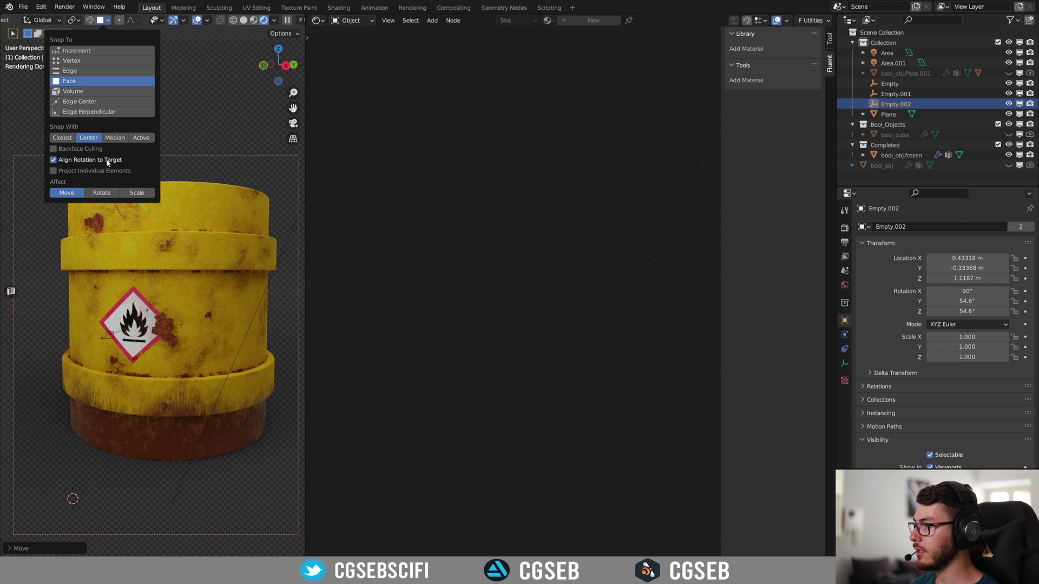
{"action": "left_click", "coordinate": [103, 21]}
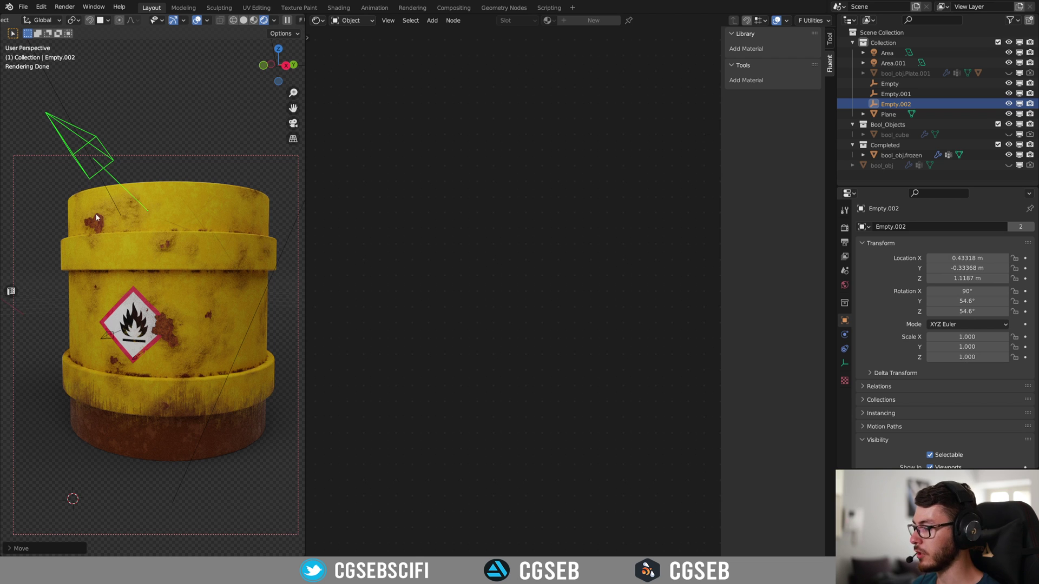
Place the new decal node below Bump, connecting its Mask to the Mix Layers Mask and its Color to the Layer Color
{"action": "left_click", "coordinate": [210, 223]}
{"action": "left_click_drag", "start_coordinate": [647, 177], "coordinate": [507, 317], "text": "alt"}
{"action": "middle_click_drag", "start_coordinate": [570, 326], "coordinate": [456, 329]}
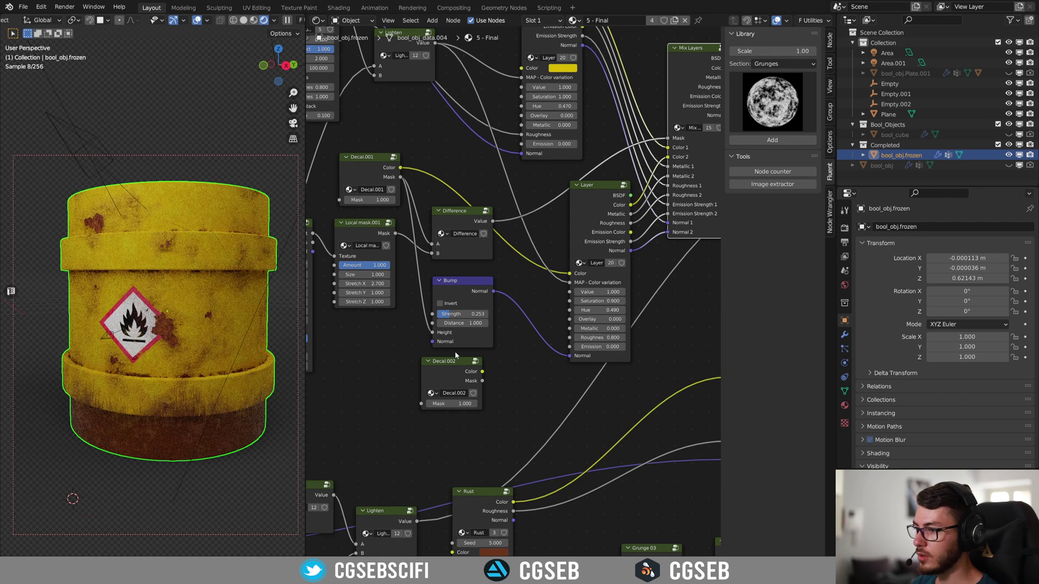
{"action": "left_click_drag", "start_coordinate": [482, 381], "coordinate": [667, 138]}
{"action": "left_click_drag", "start_coordinate": [487, 372], "coordinate": [569, 273]}
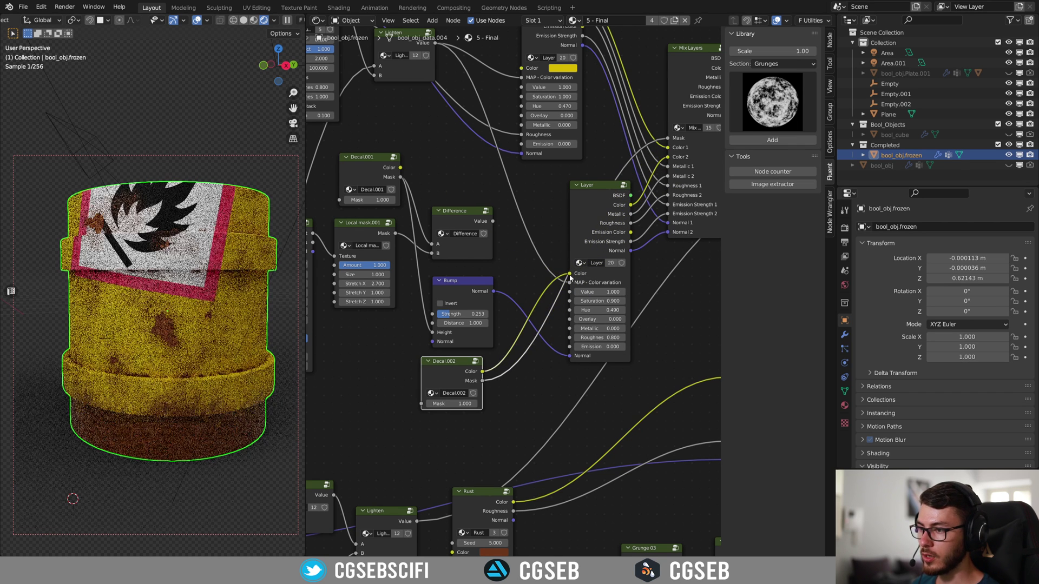
Move the new decal's empty onto the barrel's middle section and scale it down to about 0.387
{"action": "left_click", "coordinate": [123, 196]}
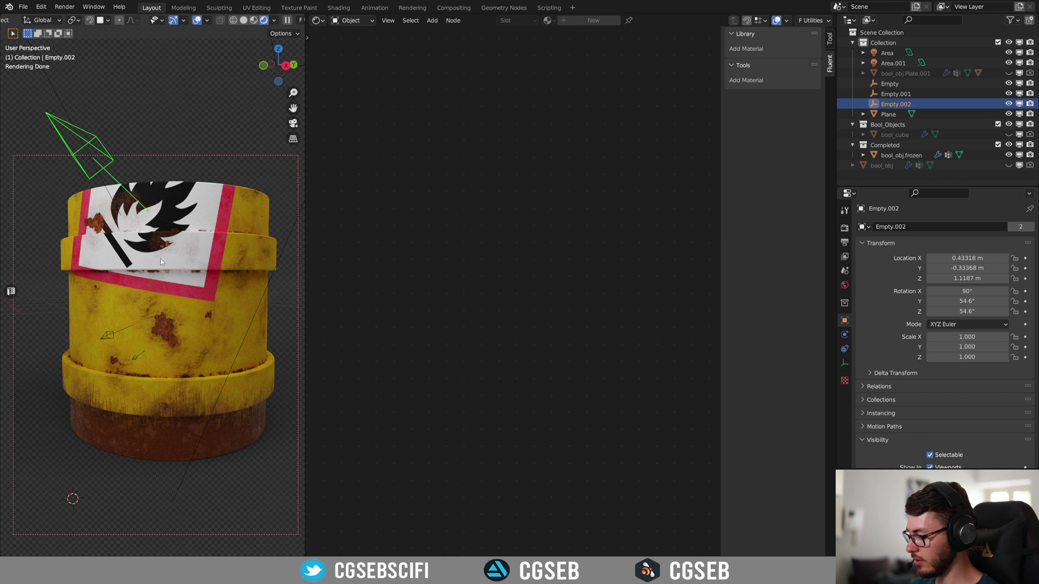
{"action": "key", "text": "g"}
{"action": "left_click", "coordinate": [193, 316]}
{"action": "key", "text": "s"}
{"action": "key", "text": "Return"}
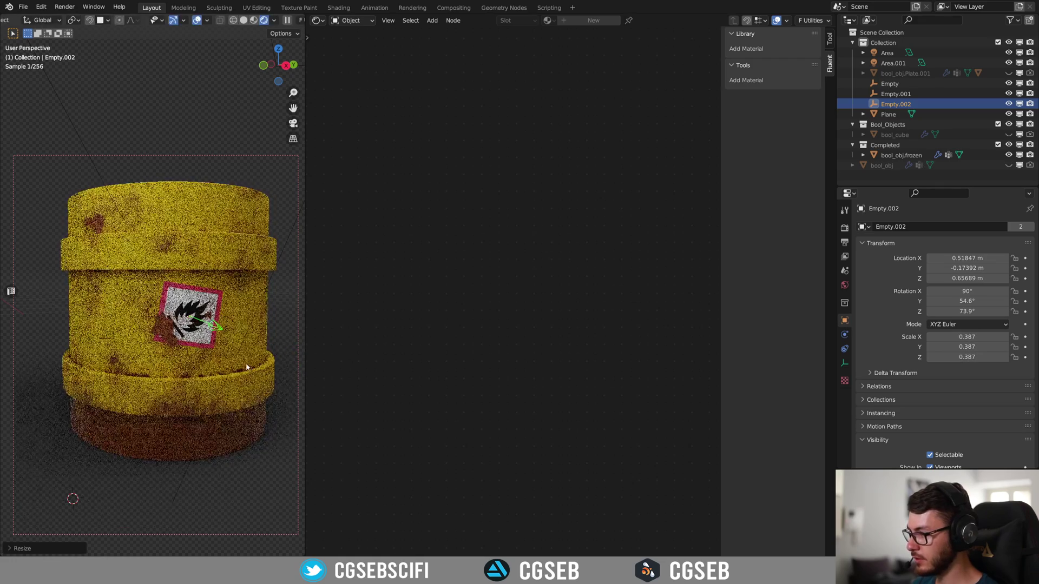
{"action": "key", "text": "g"}
{"action": "key", "text": "z"}
{"action": "key", "text": "z"}
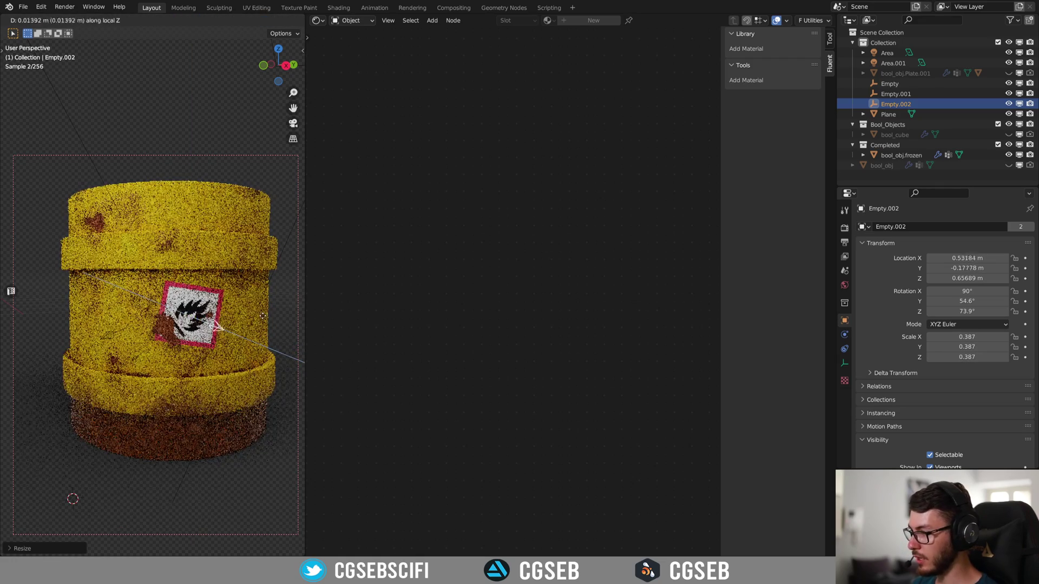
{"action": "left_click", "coordinate": [251, 329]}
Rotate the new decal's empty around its local Z axis to a Y rotation of about 10.9°
{"action": "key", "text": "r"}
{"action": "key", "text": "z"}
{"action": "key", "text": "z"}
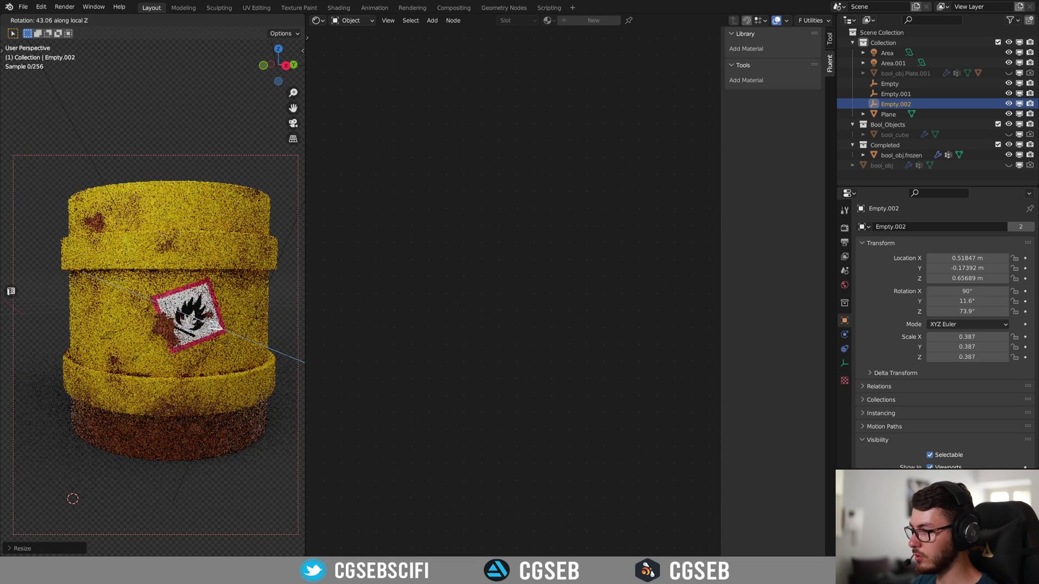
{"action": "left_click", "coordinate": [249, 316]}
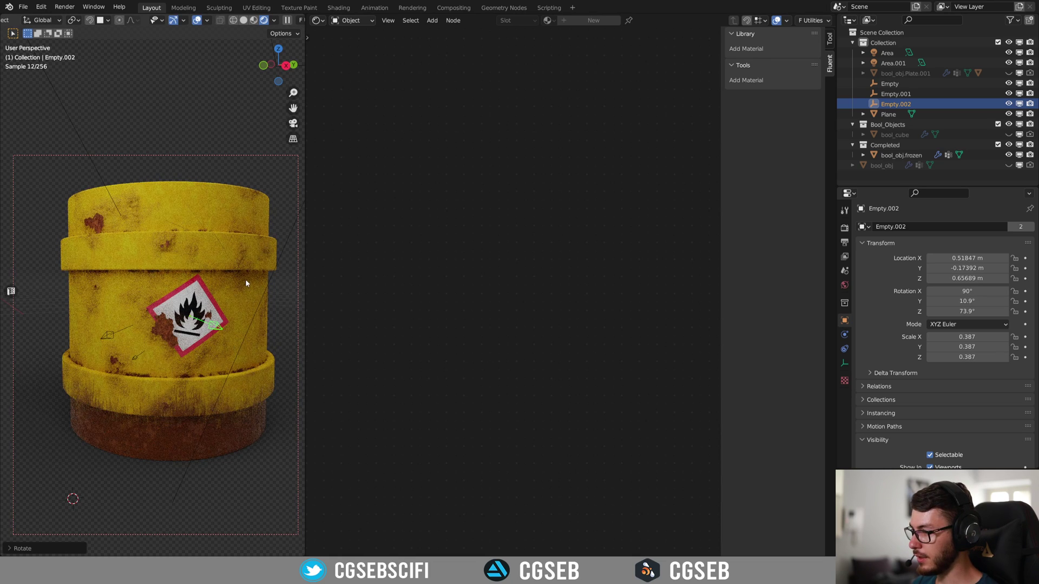
Reselect the barrel and shift the new decal node farther from the Layer node
{"action": "left_click", "coordinate": [248, 286]}
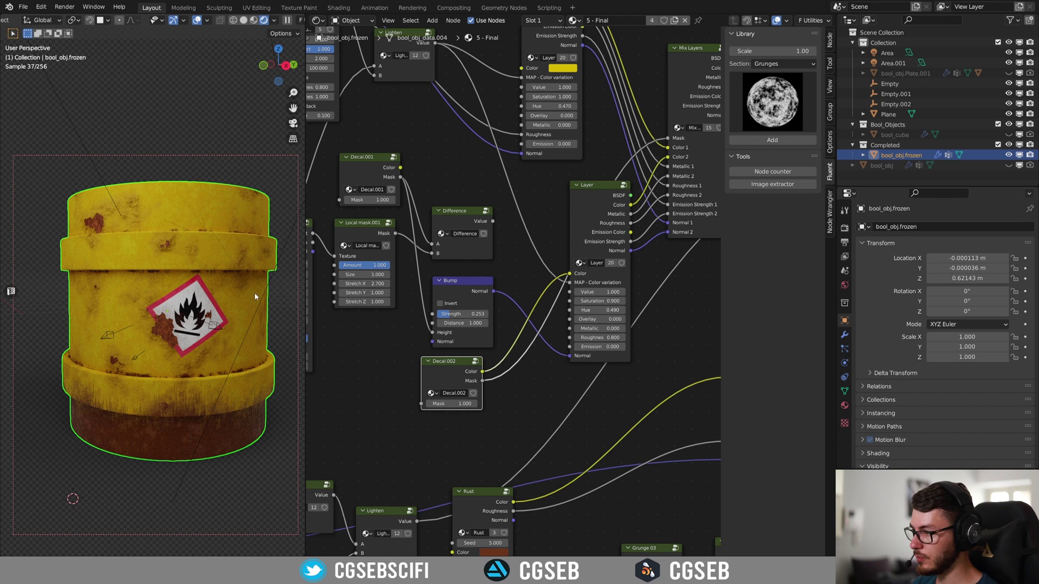
{"action": "left_click_drag", "start_coordinate": [422, 369], "coordinate": [381, 373]}
{"action": "middle_click_drag", "start_coordinate": [506, 369], "coordinate": [579, 311]}
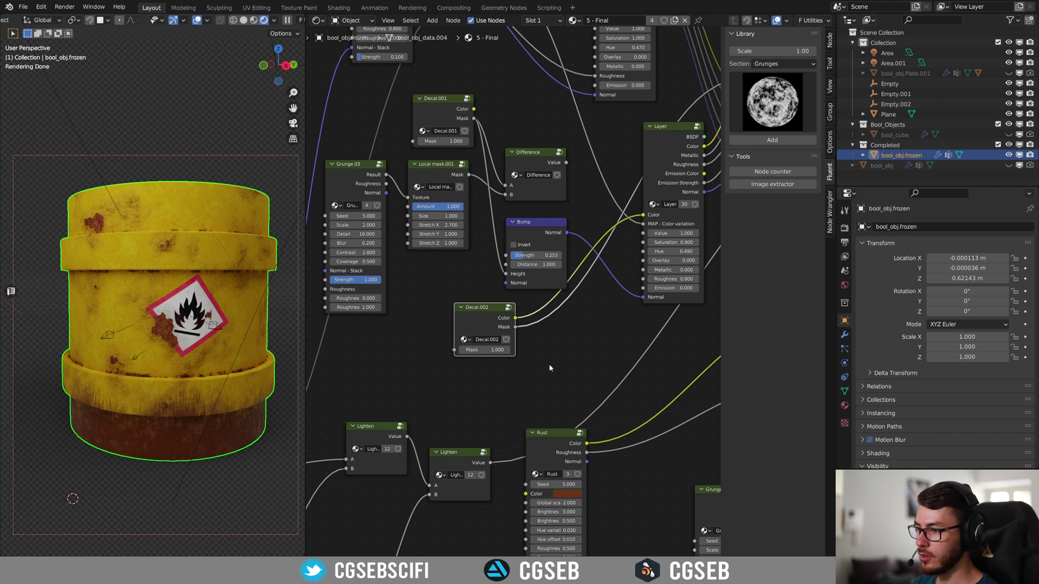
Try out a Decal Mixer node beside the new decal node and delete it
{"action": "key", "text": "shift+a"}
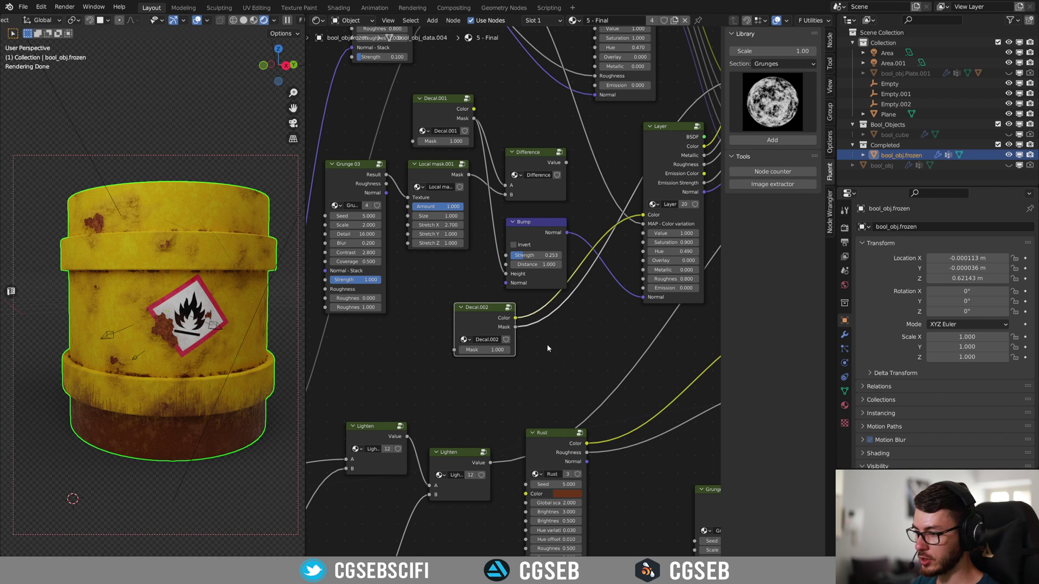
{"action": "key", "text": "shift+f"}
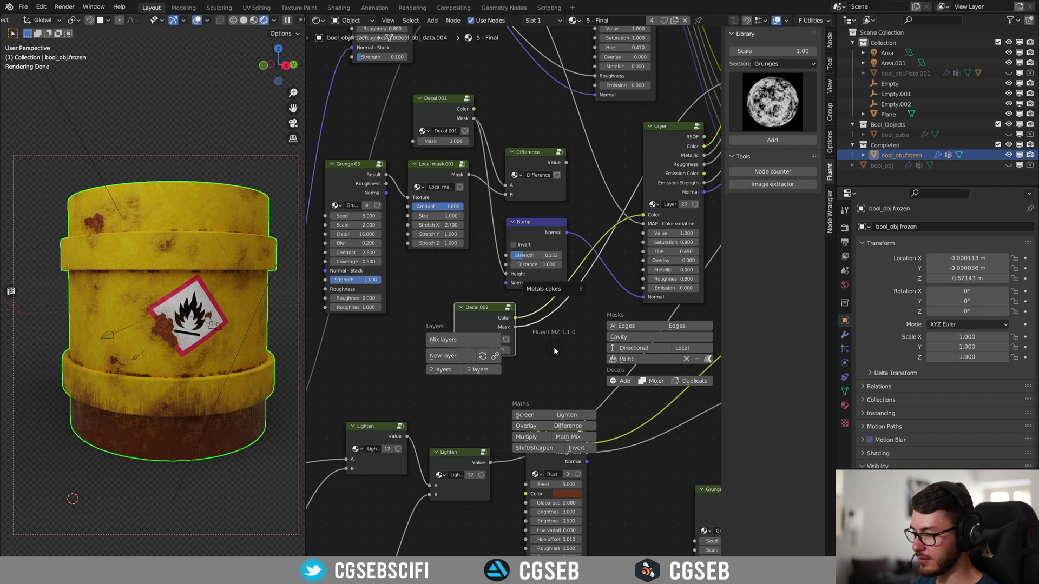
{"action": "left_click", "coordinate": [653, 381]}
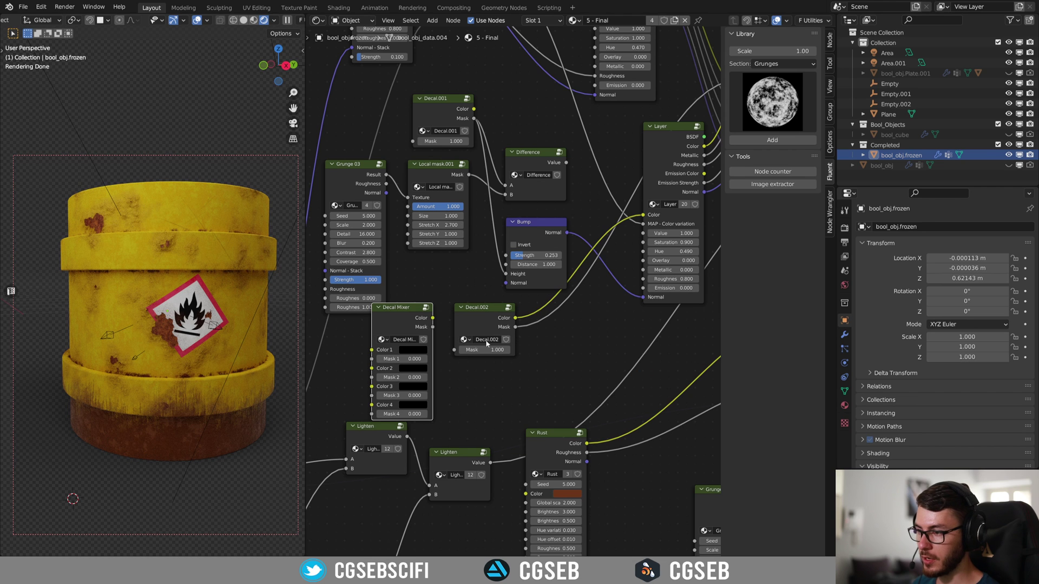
{"action": "left_click", "coordinate": [421, 308]}
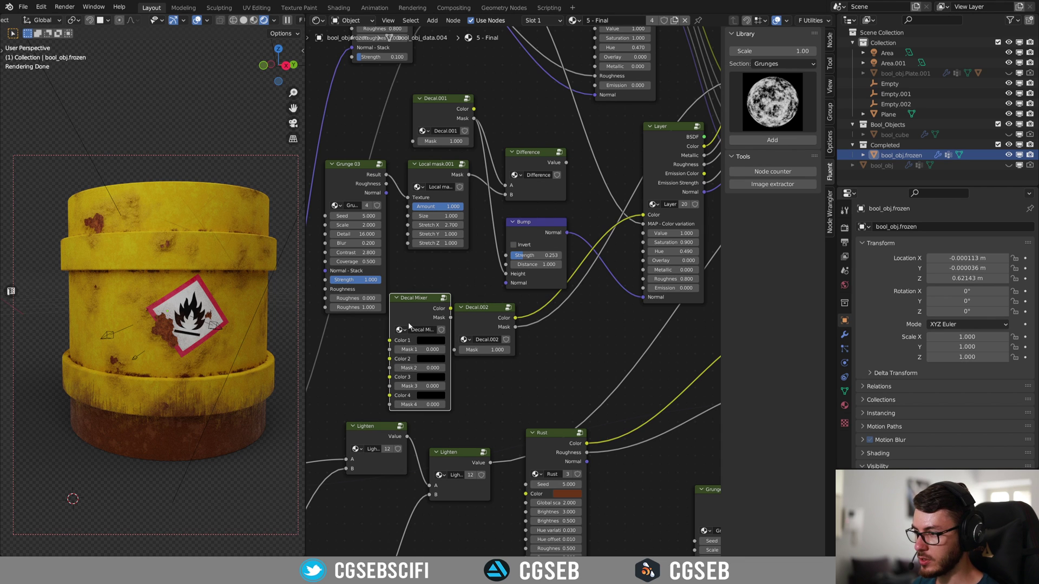
{"action": "key", "text": "x"}
{"action": "left_click", "coordinate": [509, 346]}
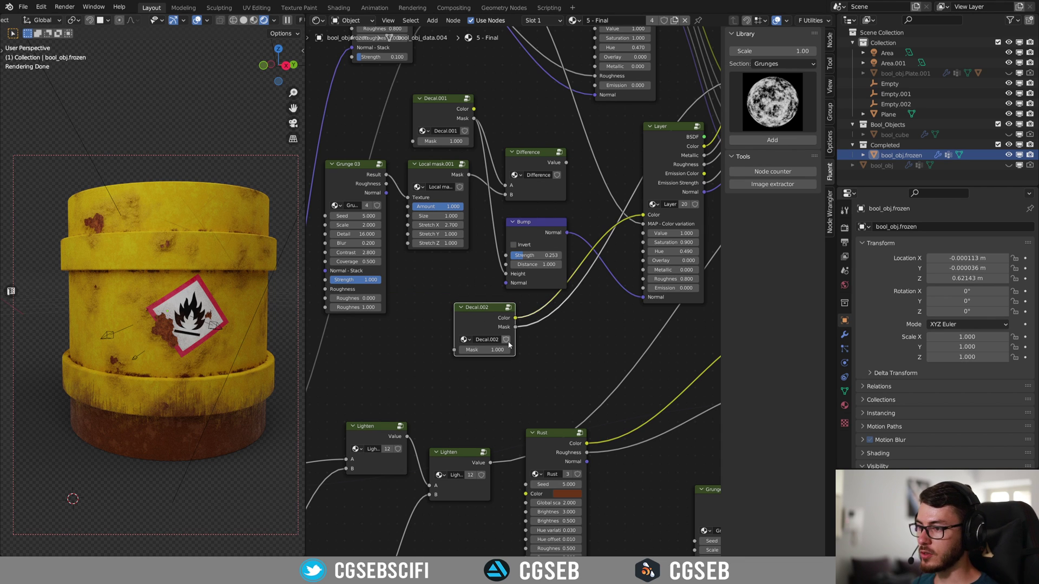
Delete the second decal node and reconnect the Difference value to the Mix Layers mask and the Decal.001 colour to the Layer colour
{"action": "key", "text": "x"}
{"action": "middle_click_drag", "start_coordinate": [608, 159], "coordinate": [573, 238]}
{"action": "left_click_drag", "start_coordinate": [530, 241], "coordinate": [653, 158]}
{"action": "left_click_drag", "start_coordinate": [386, 188], "coordinate": [555, 293]}
Examine the warning-sign decal's worn surface, cracked paint, rust overlap and raised edges up close on the barrel
{"action": "middle_click_drag", "start_coordinate": [487, 325], "coordinate": [624, 285]}
{"action": "scroll", "coordinate": [623, 285], "scroll_direction": "up", "scroll_amount": 1}
{"action": "scroll", "coordinate": [215, 325], "scroll_direction": "up", "scroll_amount": 5}
{"action": "middle_click_drag", "start_coordinate": [184, 320], "coordinate": [221, 259], "text": "shift"}
{"action": "scroll", "coordinate": [232, 276], "scroll_direction": "up", "scroll_amount": 2}
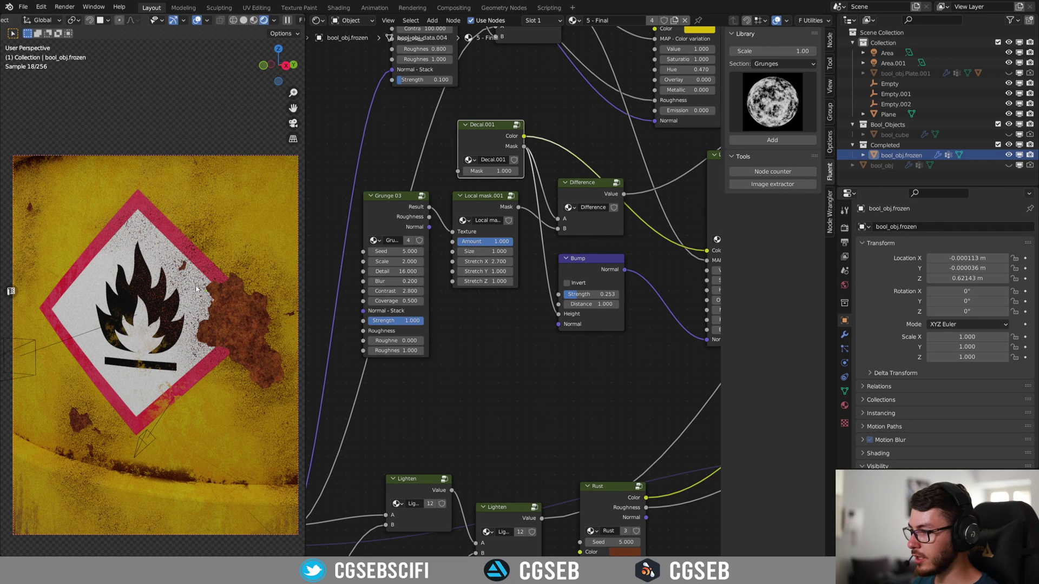
{"action": "middle_click_drag", "start_coordinate": [627, 234], "coordinate": [644, 285]}
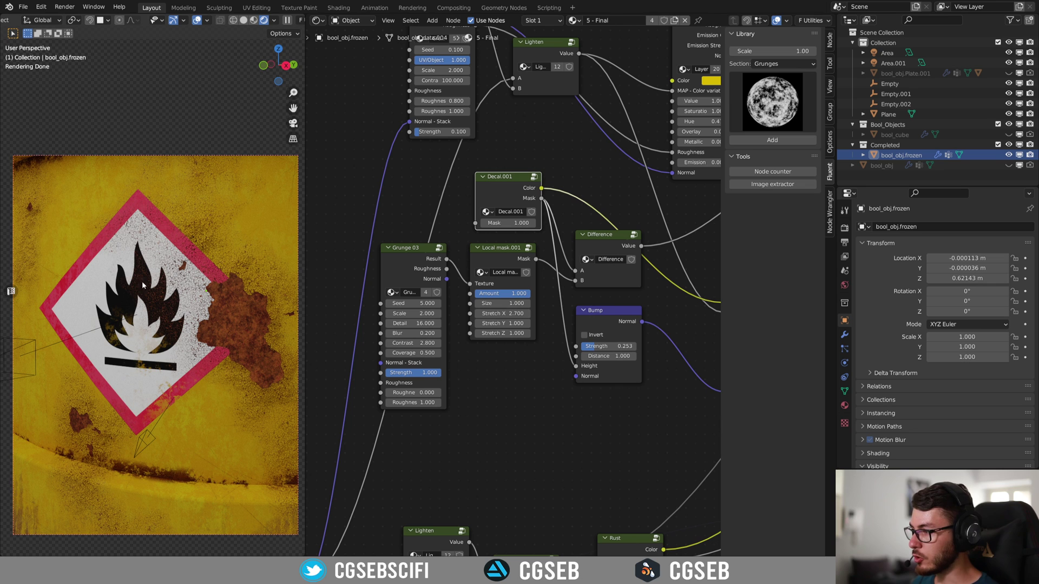
{"action": "middle_click_drag", "start_coordinate": [658, 303], "coordinate": [613, 237]}
{"action": "scroll", "coordinate": [613, 237], "scroll_direction": "up", "scroll_amount": 1}
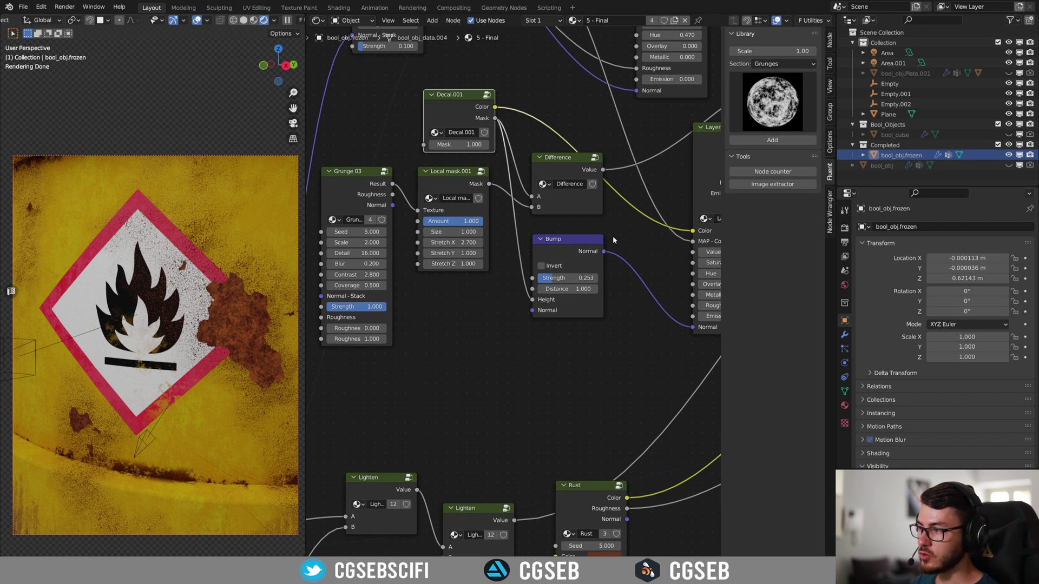
{"action": "middle_click_drag", "start_coordinate": [206, 298], "coordinate": [179, 319]}
{"action": "scroll", "coordinate": [179, 319], "scroll_direction": "up", "scroll_amount": 1}
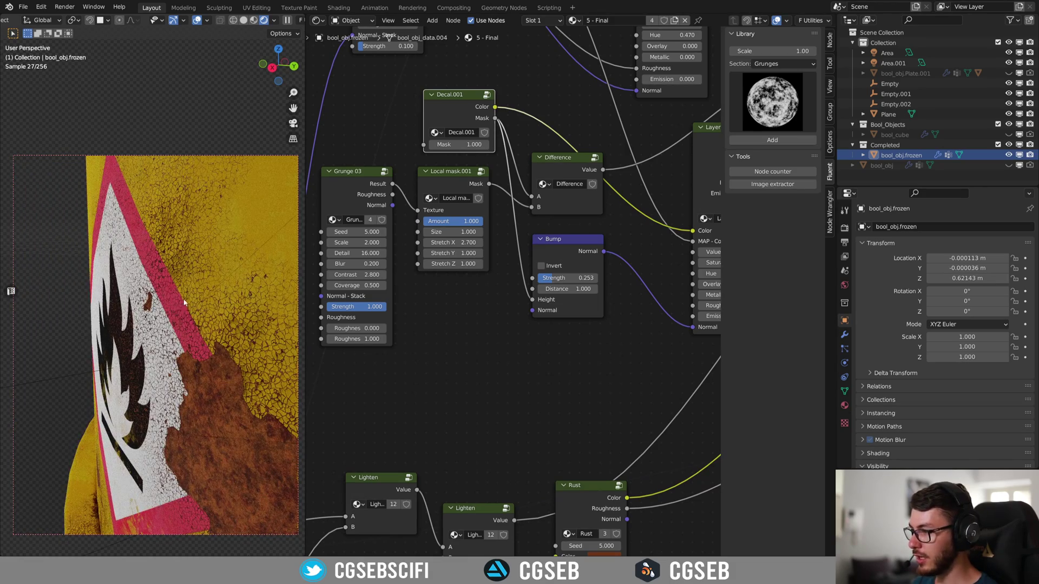
{"action": "middle_click_drag", "start_coordinate": [165, 288], "coordinate": [179, 308]}
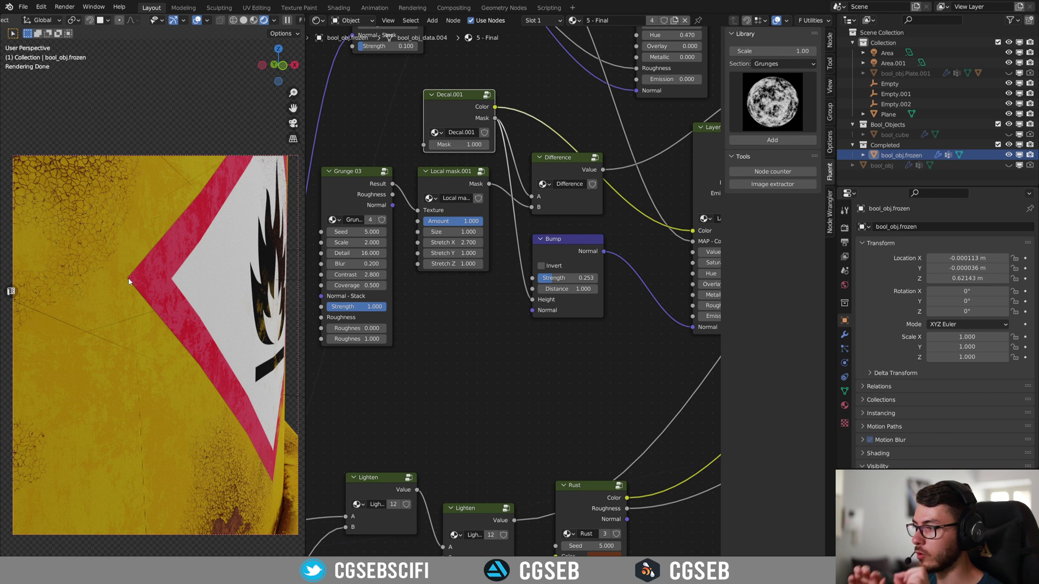
Reposition the decal's Bump node slightly, try a strength of 0.844 and settle on 0.188
{"action": "middle_click_drag", "start_coordinate": [449, 349], "coordinate": [394, 379]}
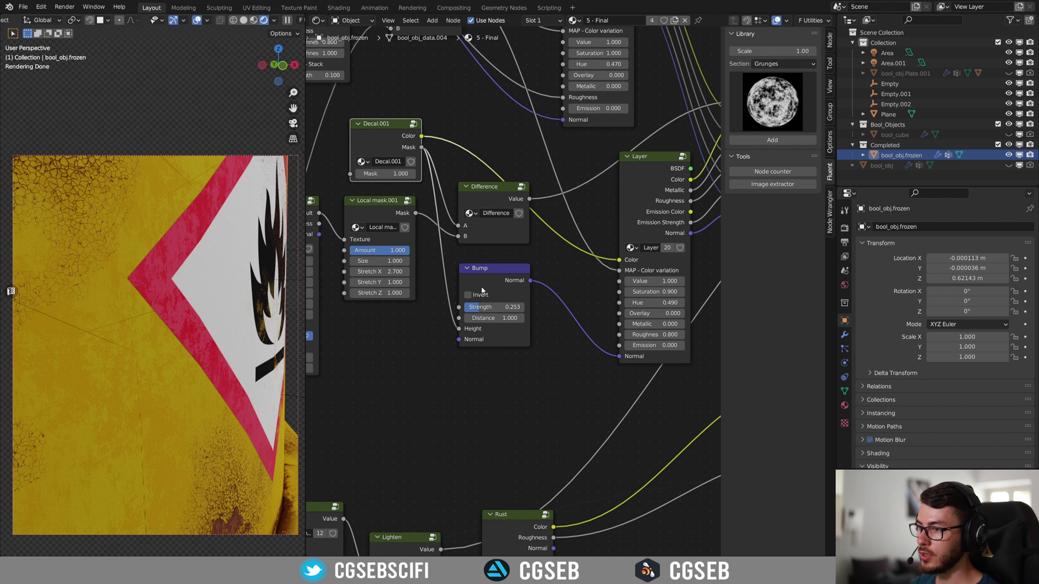
{"action": "left_click_drag", "start_coordinate": [481, 277], "coordinate": [520, 313]}
{"action": "scroll", "coordinate": [164, 300], "scroll_direction": "up", "scroll_amount": 2}
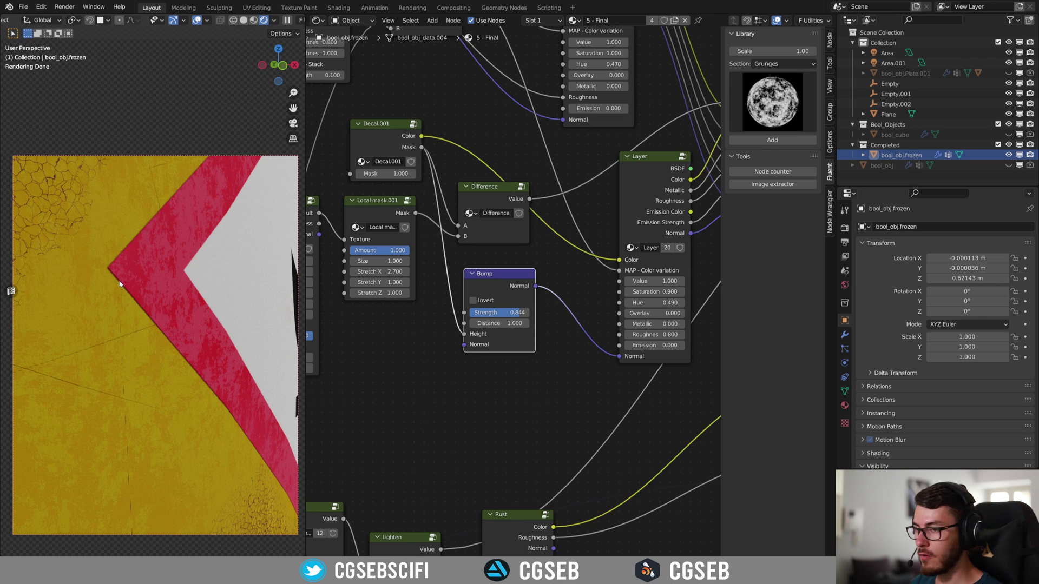
{"action": "left_click_drag", "start_coordinate": [518, 312], "coordinate": [487, 315]}
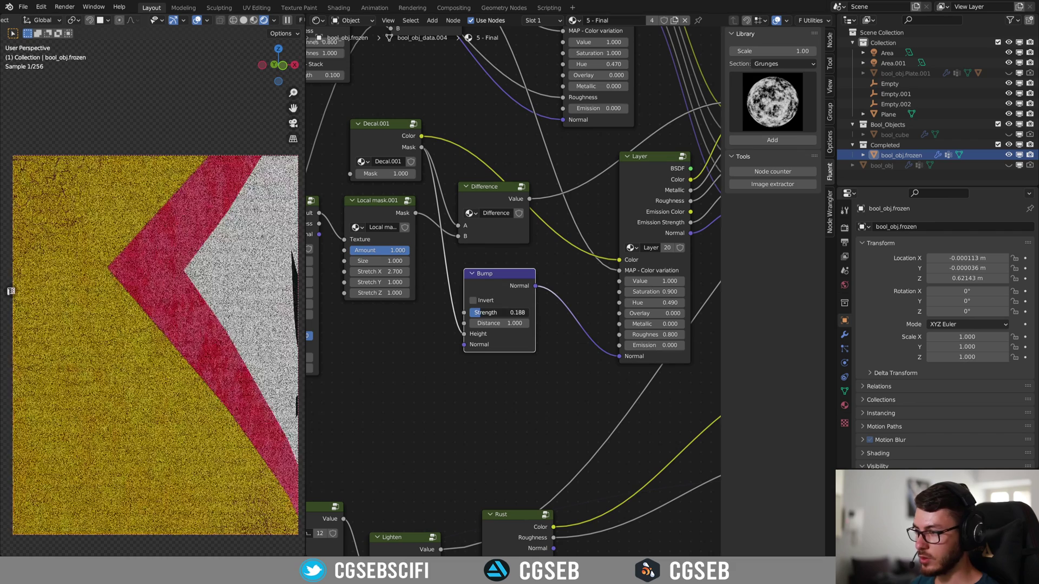
Select the Local mask.001 node that wears away the decal and look at the mask types Fluent offers
{"action": "middle_click_drag", "start_coordinate": [416, 372], "coordinate": [560, 371]}
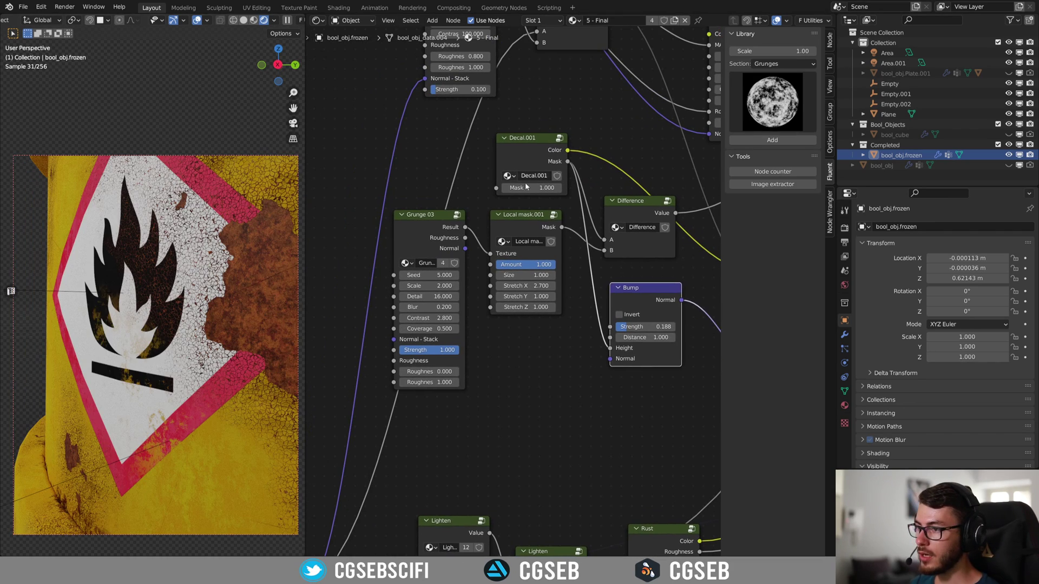
{"action": "left_click", "coordinate": [511, 228]}
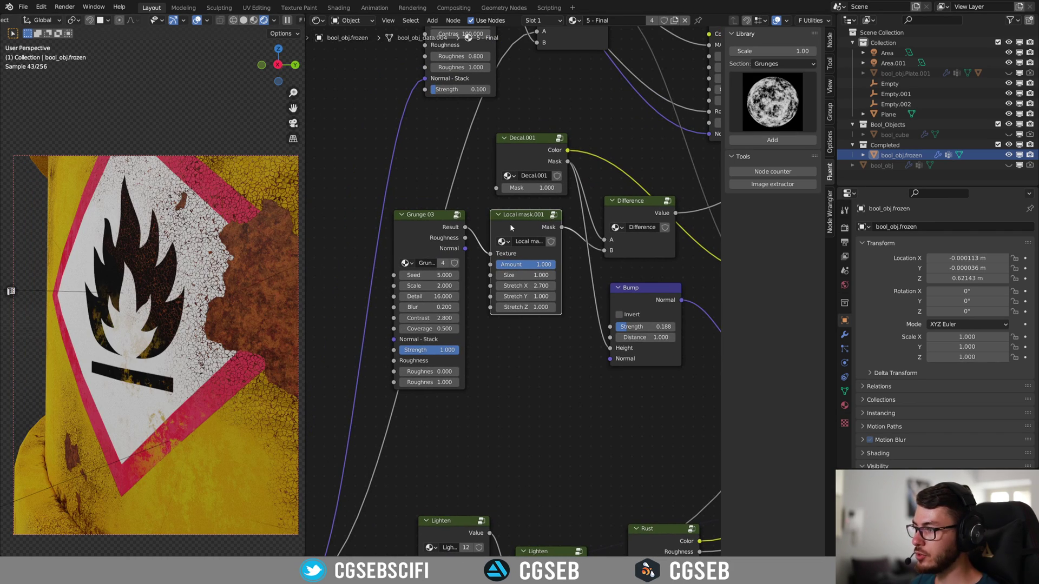
{"action": "scroll", "coordinate": [544, 330], "scroll_direction": "down", "scroll_amount": 1}
{"action": "middle_click_drag", "start_coordinate": [557, 381], "coordinate": [505, 286]}
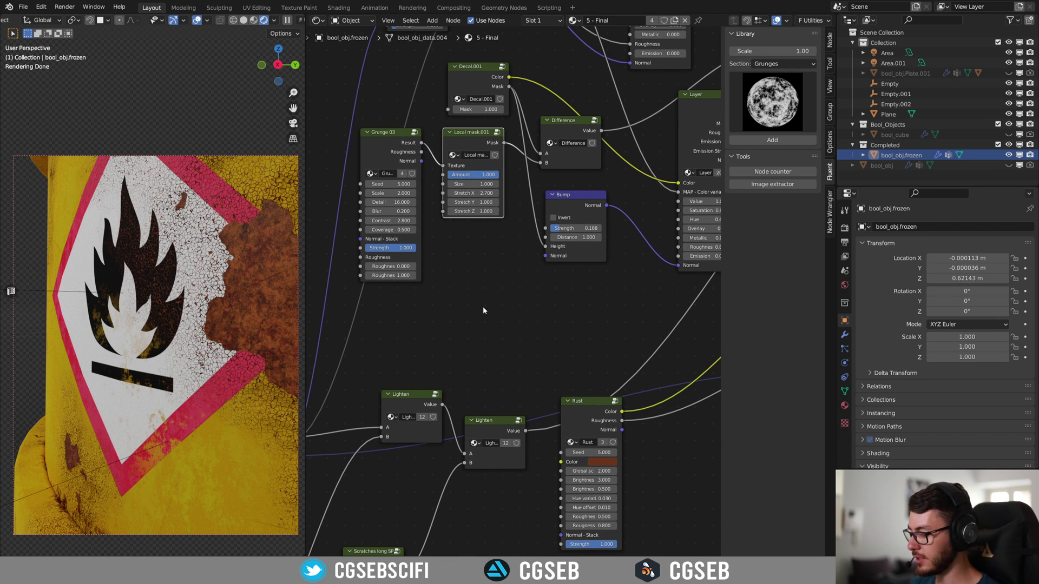
{"action": "key", "text": "f"}
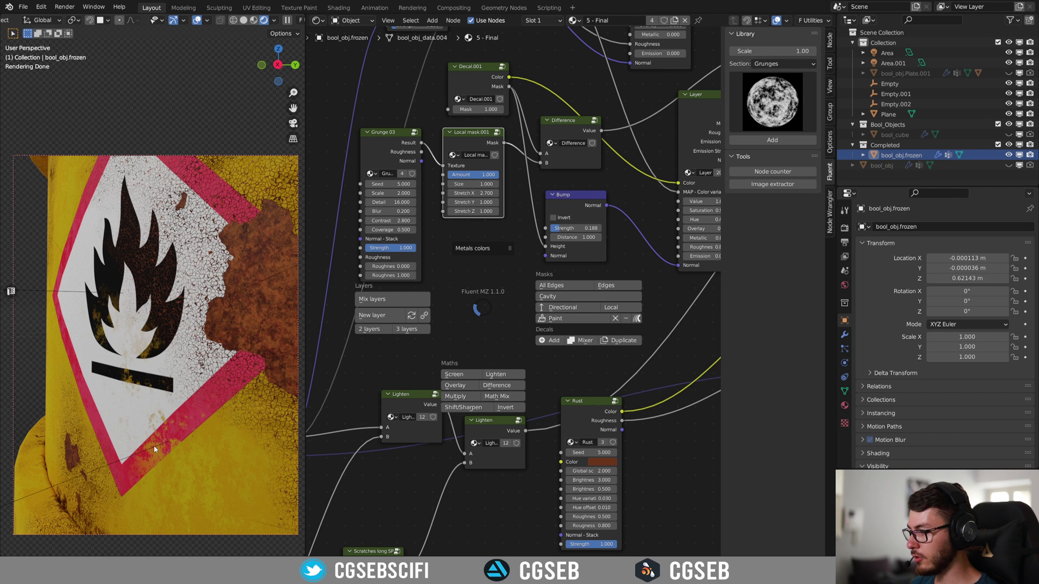
{"action": "key", "text": "Escape"}
Nudge the local mask's empty slightly upward on the sign's lower part and reselect the barrel
{"action": "scroll", "coordinate": [184, 405], "scroll_direction": "down", "scroll_amount": 4}
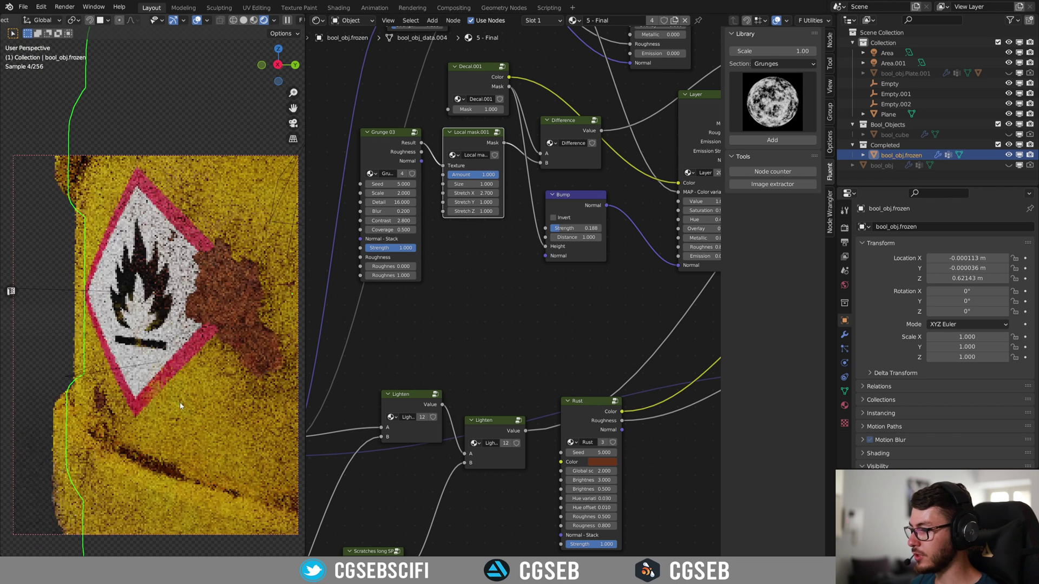
{"action": "left_click", "coordinate": [124, 371]}
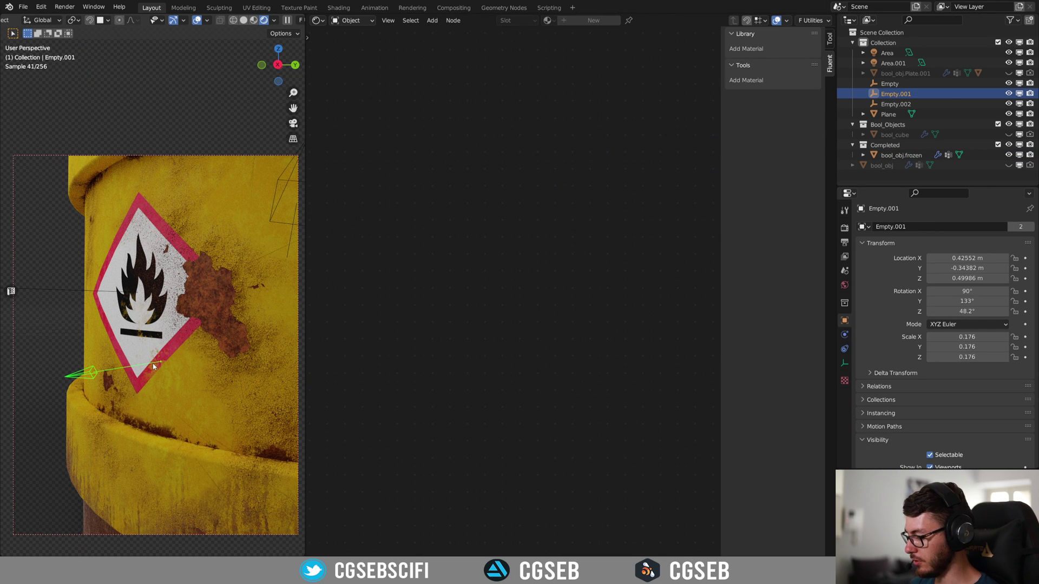
{"action": "key", "text": "g"}
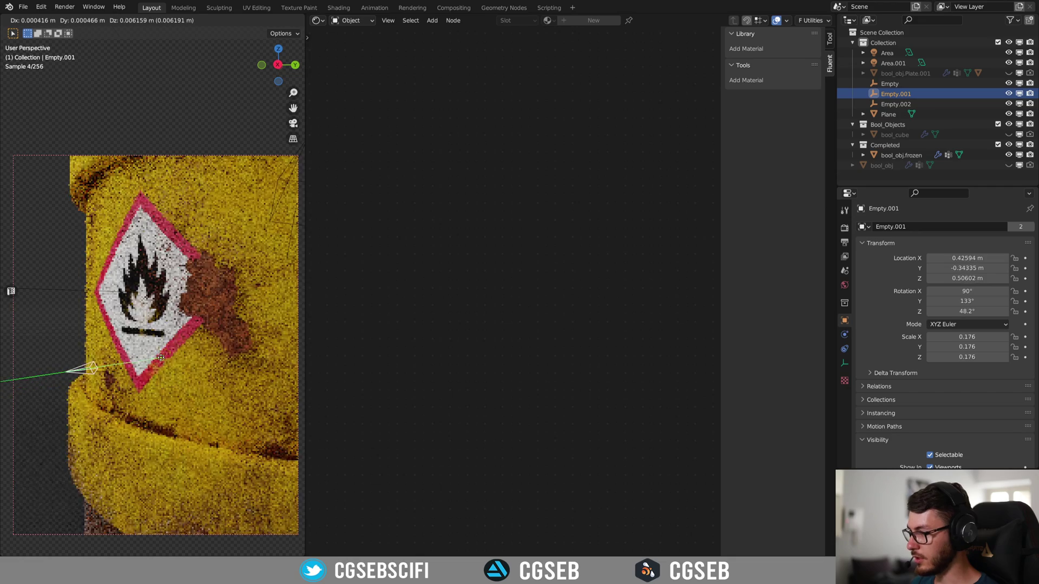
{"action": "left_click", "coordinate": [176, 350]}
{"action": "left_click", "coordinate": [176, 349]}
{"action": "middle_click_drag", "start_coordinate": [496, 280], "coordinate": [482, 412]}
{"action": "scroll", "coordinate": [469, 250], "scroll_direction": "up", "scroll_amount": 2}
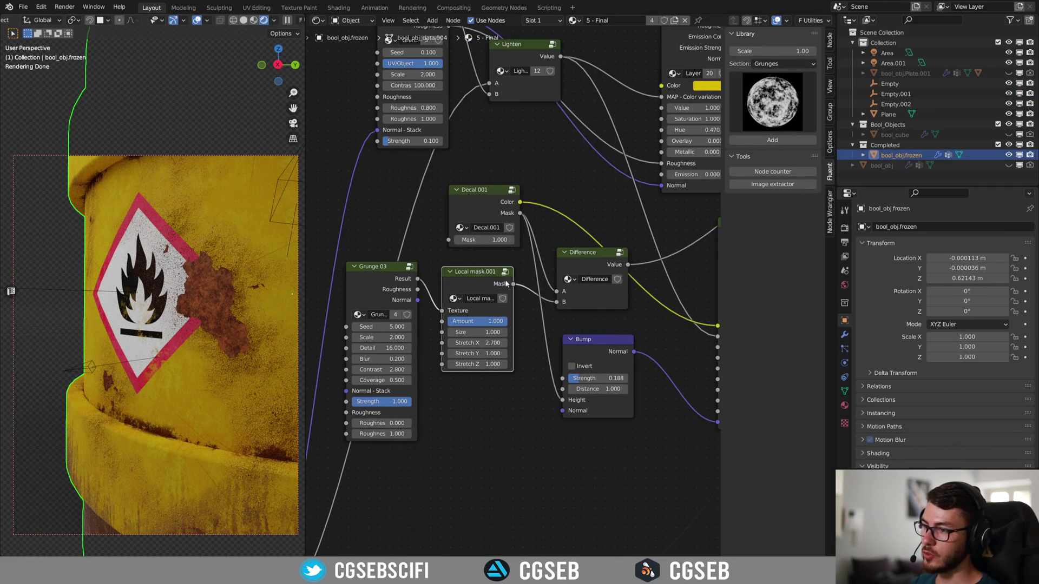
Select the Difference node that combines the decal and local mask, and look at the maths nodes Fluent offers
{"action": "left_click", "coordinate": [595, 263]}
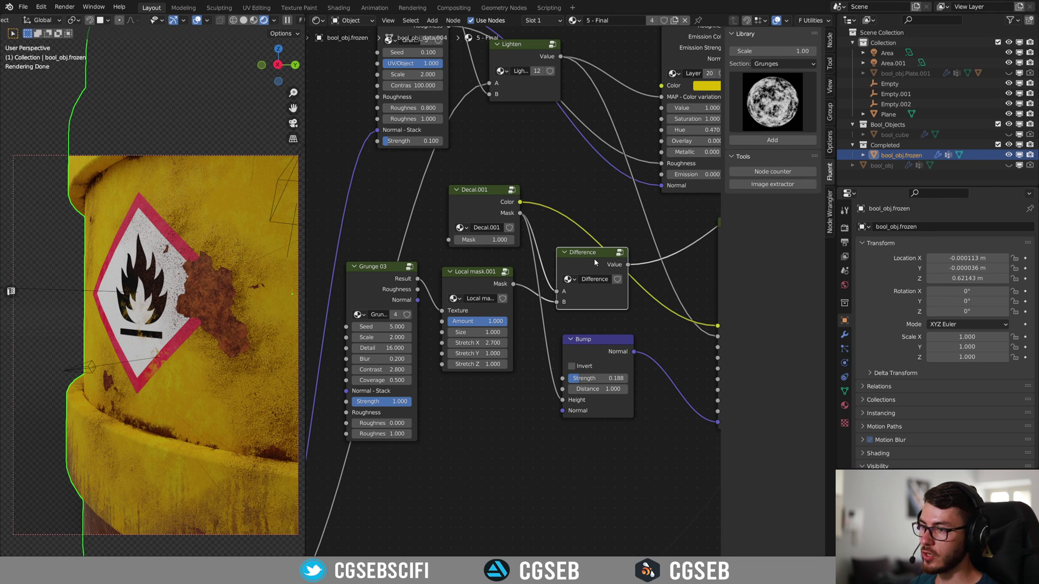
{"action": "left_click", "coordinate": [482, 422]}
{"action": "key", "text": "f"}
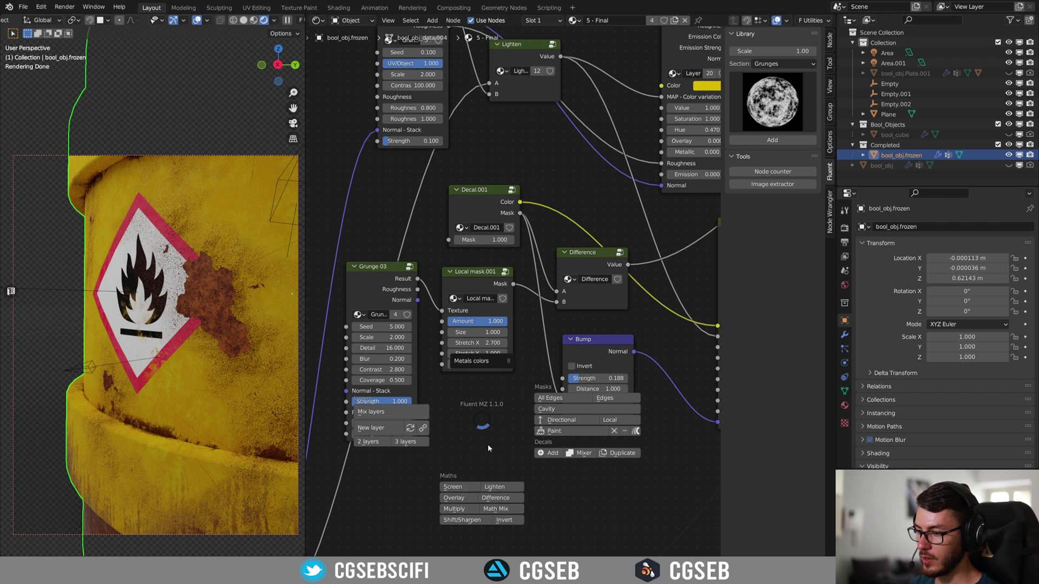
{"action": "key", "text": "Escape"}
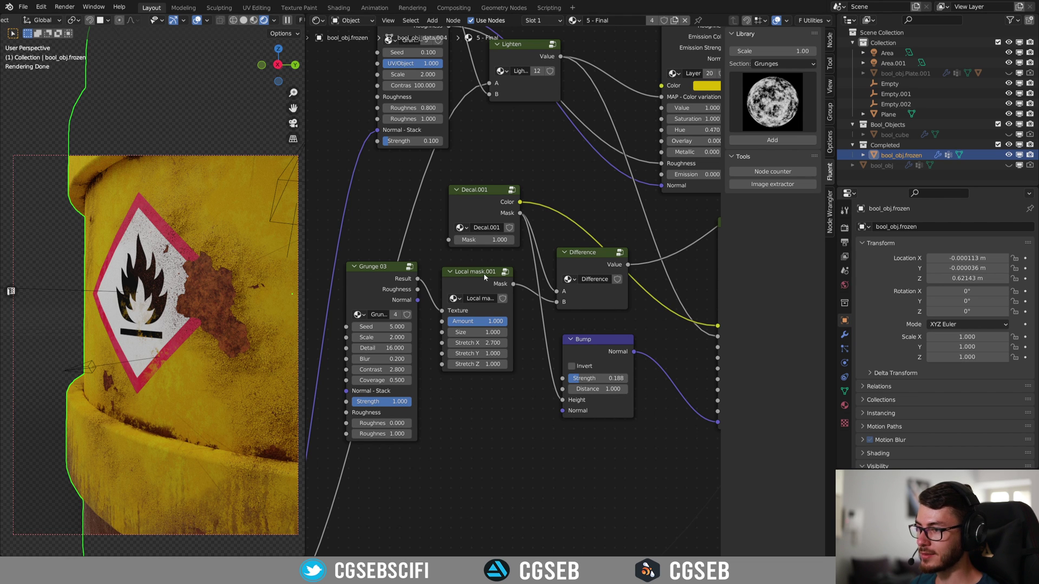
{"action": "middle_click_drag", "start_coordinate": [520, 318], "coordinate": [616, 295]}
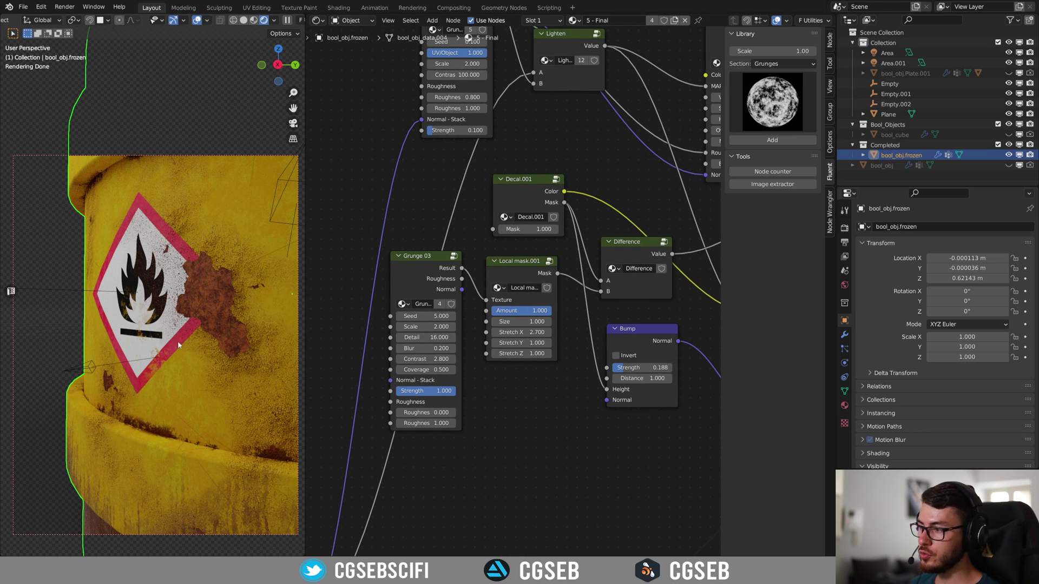
Move the local mask's empty up to about X 0.421, Y -0.349, Z 0.513 m and reselect the barrel
{"action": "scroll", "coordinate": [178, 344], "scroll_direction": "up", "scroll_amount": 5}
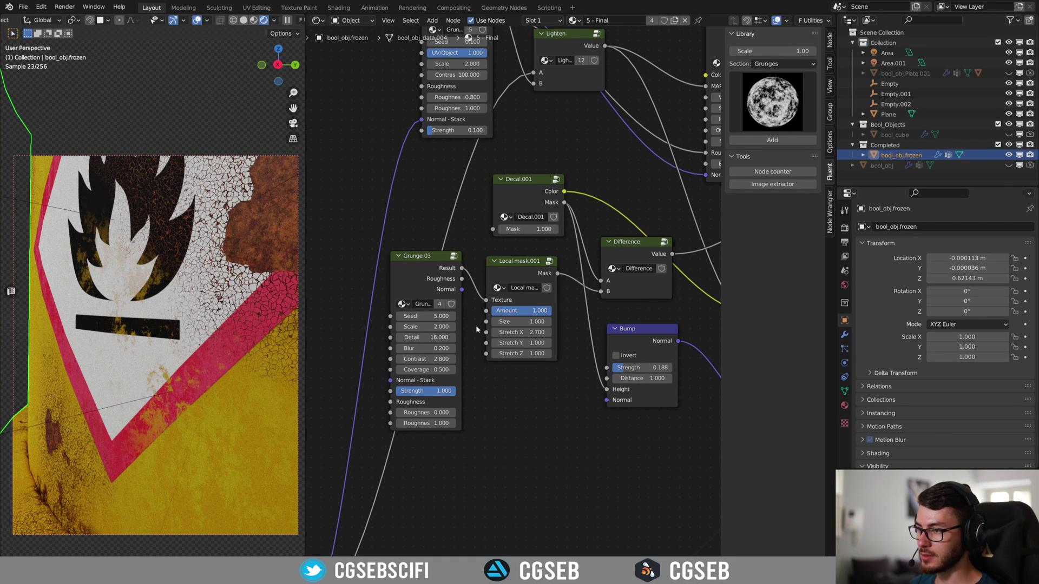
{"action": "left_click", "coordinate": [150, 397]}
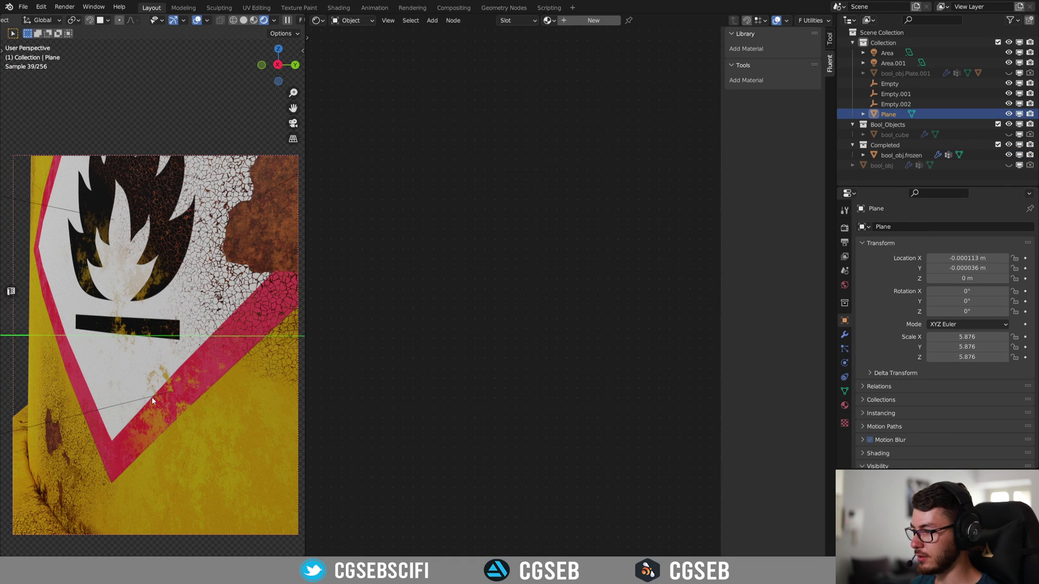
{"action": "key", "text": "g"}
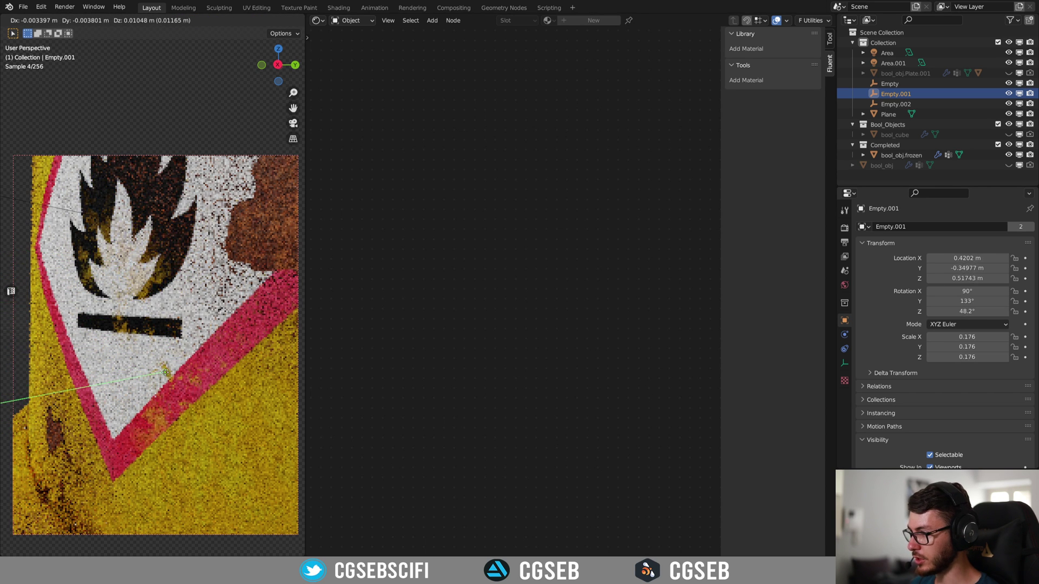
{"action": "left_click", "coordinate": [207, 371]}
{"action": "left_click", "coordinate": [282, 372]}
Preview the Local mask.001 output on the barrel and disconnect the Grunge 03 result from its Texture input
{"action": "middle_click_drag", "start_coordinate": [426, 260], "coordinate": [457, 233]}
{"action": "left_click", "coordinate": [564, 247], "text": "ctrl+shift"}
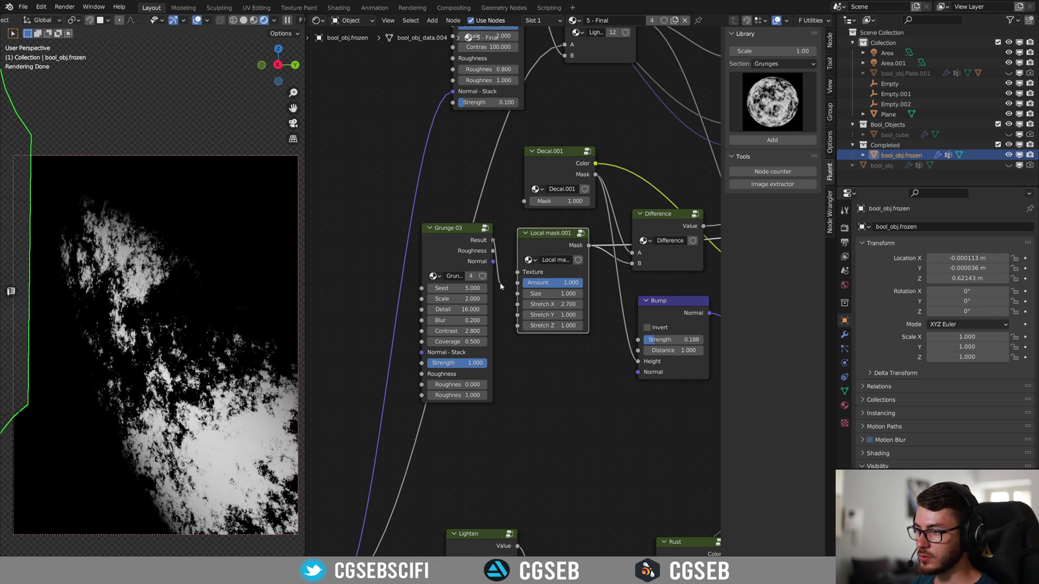
{"action": "left_click_drag", "start_coordinate": [500, 287], "coordinate": [502, 286]}
{"action": "scroll", "coordinate": [171, 289], "scroll_direction": "down", "scroll_amount": 2}
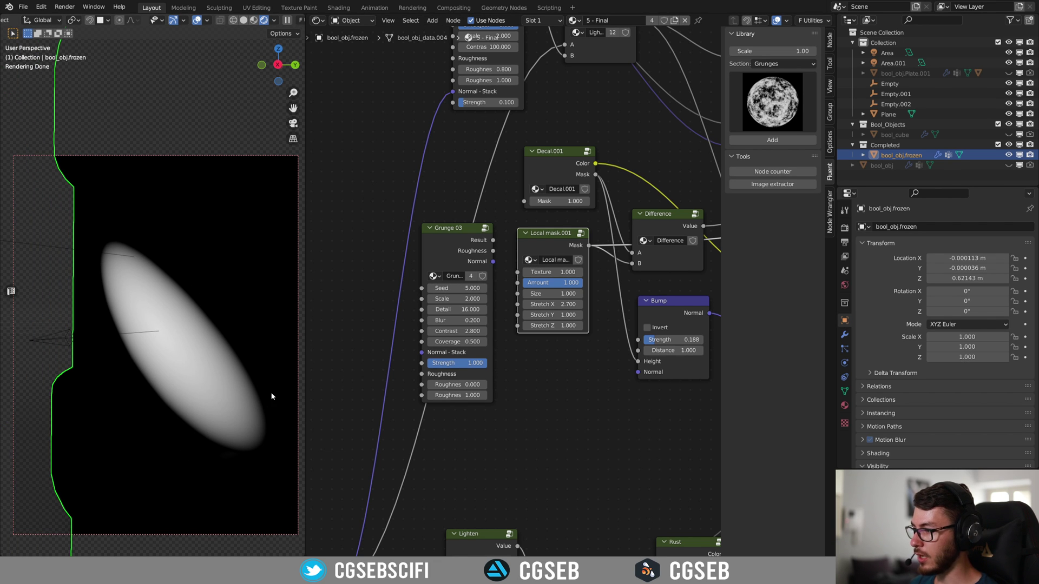
Set the local mask's Stretch X to 2.800 and Stretch Y to 1.300, and reconnect the Grunge 03 result to its Texture
{"action": "mouse_move", "coordinate": [547, 304]}
{"action": "left_mouse_down"}
{"action": "mouse_move", "coordinate": [573, 304]}
{"action": "mouse_move", "coordinate": [500, 304]}
{"action": "mouse_move", "coordinate": [590, 315]}
{"action": "mouse_move", "coordinate": [520, 314]}
{"action": "mouse_move", "coordinate": [547, 314]}
{"action": "left_mouse_up"}
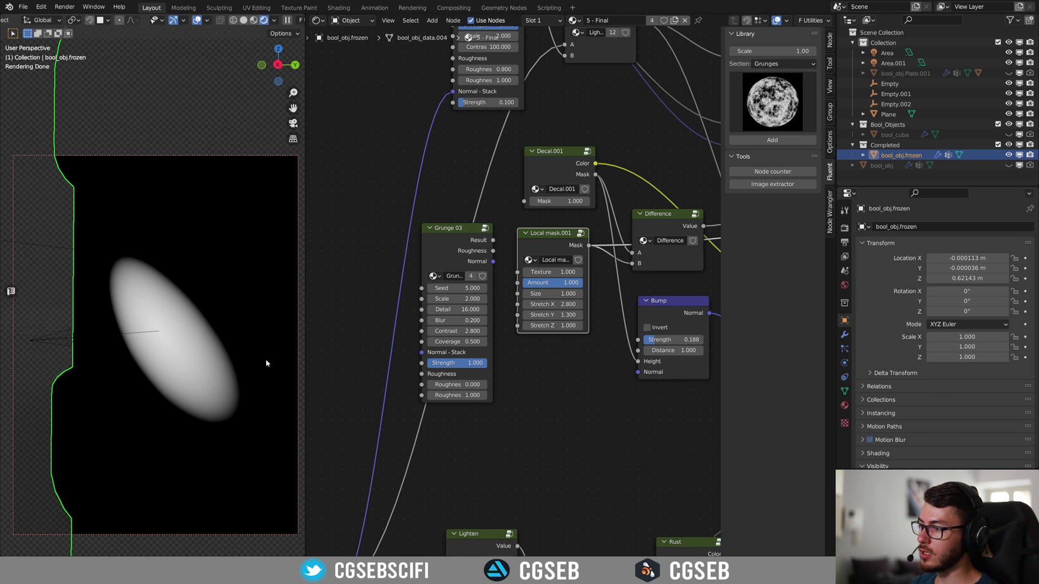
{"action": "left_click_drag", "start_coordinate": [493, 240], "coordinate": [520, 272]}
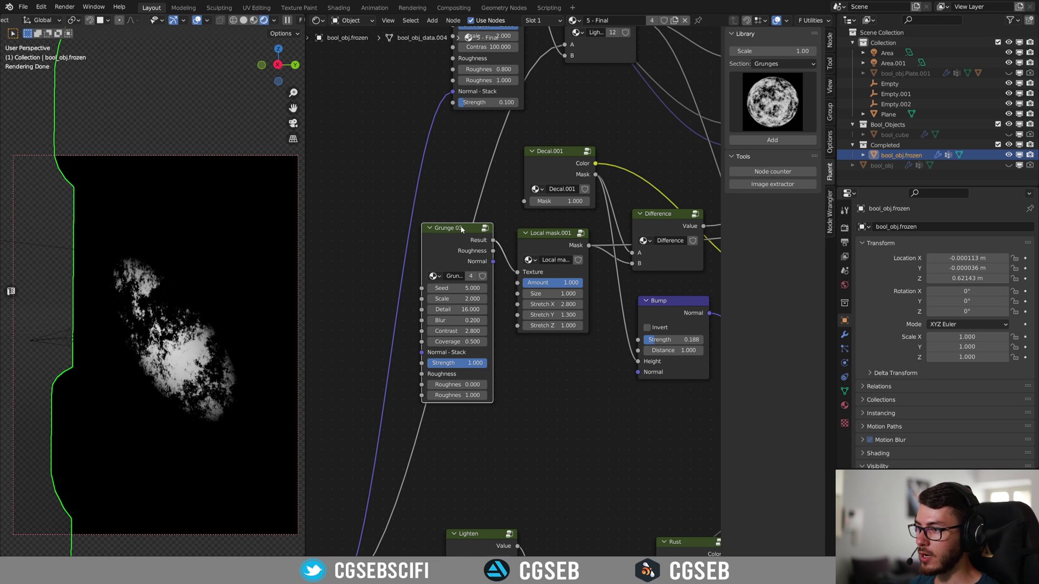
Preview the Difference node's output, move the local mask's empty farther into the sign's shape, and reselect the barrel
{"action": "middle_click_drag", "start_coordinate": [603, 343], "coordinate": [446, 363]}
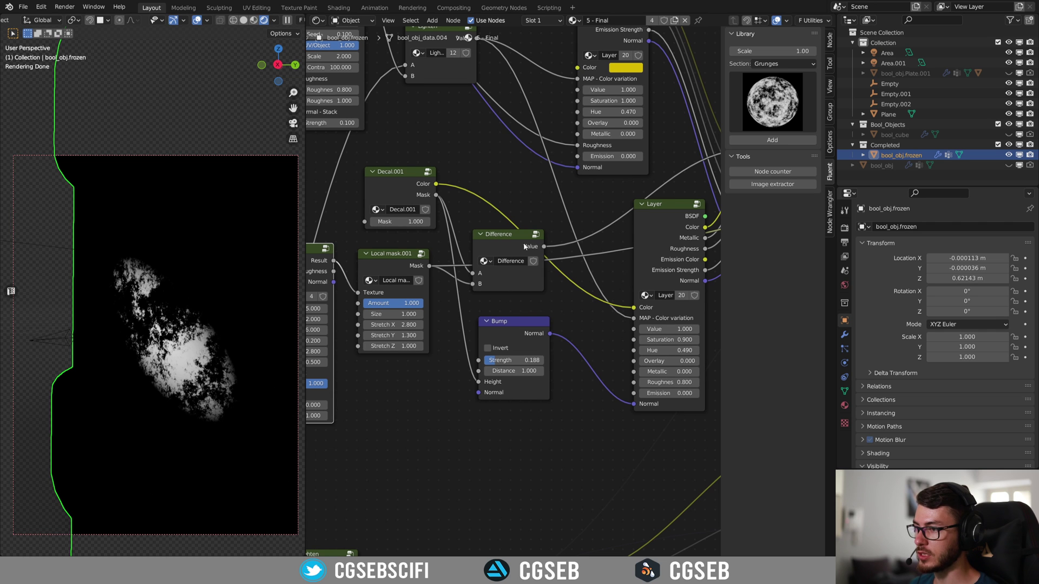
{"action": "left_click", "coordinate": [540, 257], "text": "ctrl+shift"}
{"action": "scroll", "coordinate": [549, 282], "scroll_direction": "left", "scroll_amount": 5}
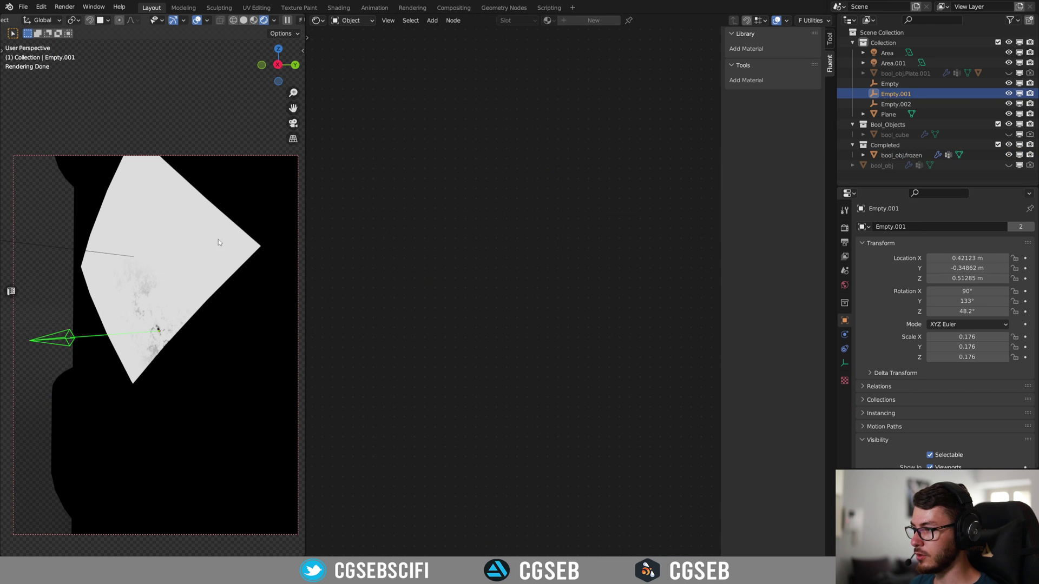
{"action": "left_click", "coordinate": [133, 333]}
{"action": "key", "text": "g"}
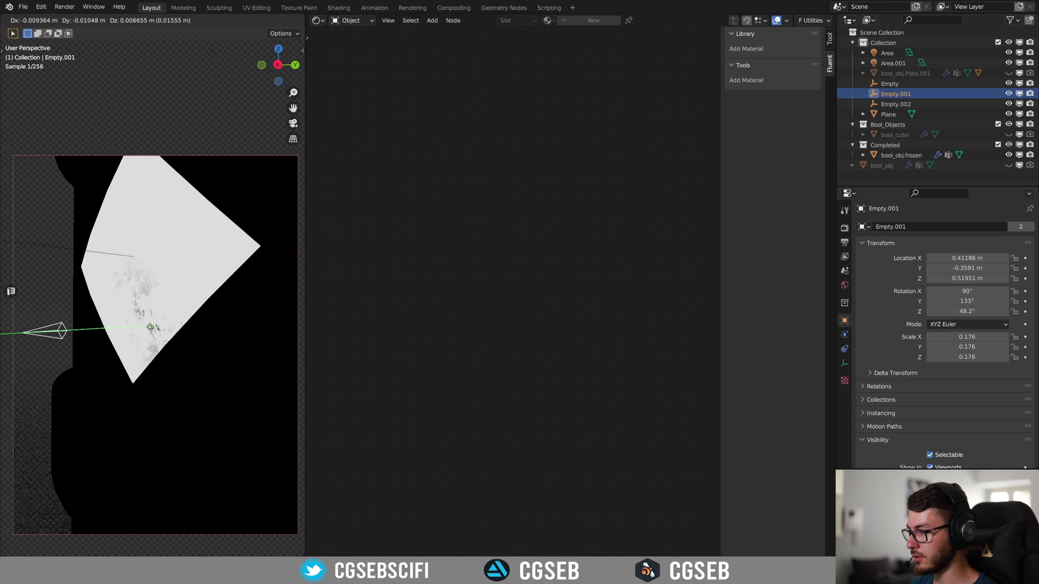
{"action": "left_click", "coordinate": [251, 327]}
{"action": "left_click", "coordinate": [238, 332]}
Restore the full material preview from the Principled BSDF and inspect the worn patch on the sign
{"action": "middle_click_drag", "start_coordinate": [629, 262], "coordinate": [525, 252]}
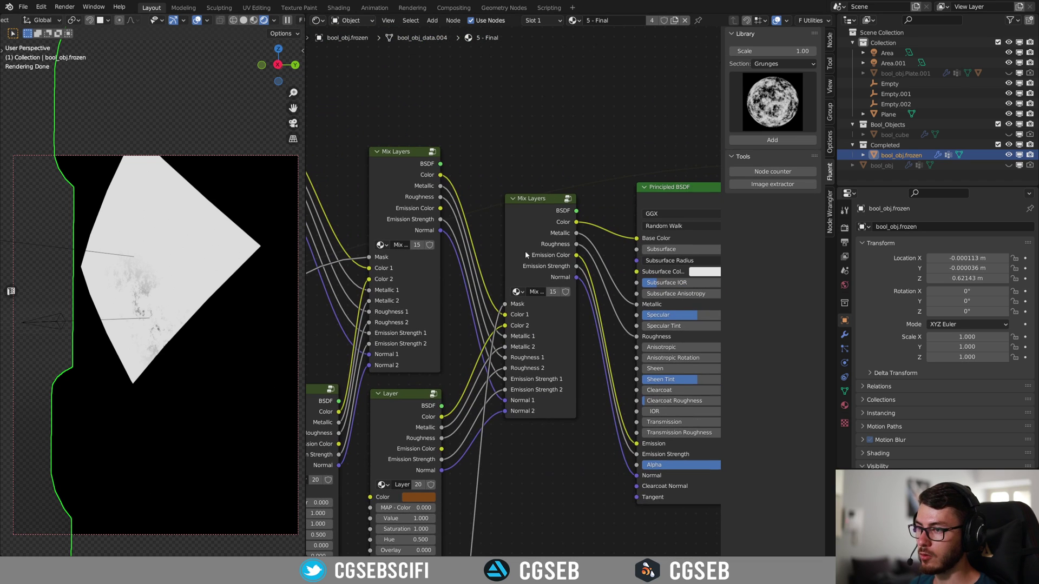
{"action": "left_click", "coordinate": [655, 208], "text": "ctrl+shift"}
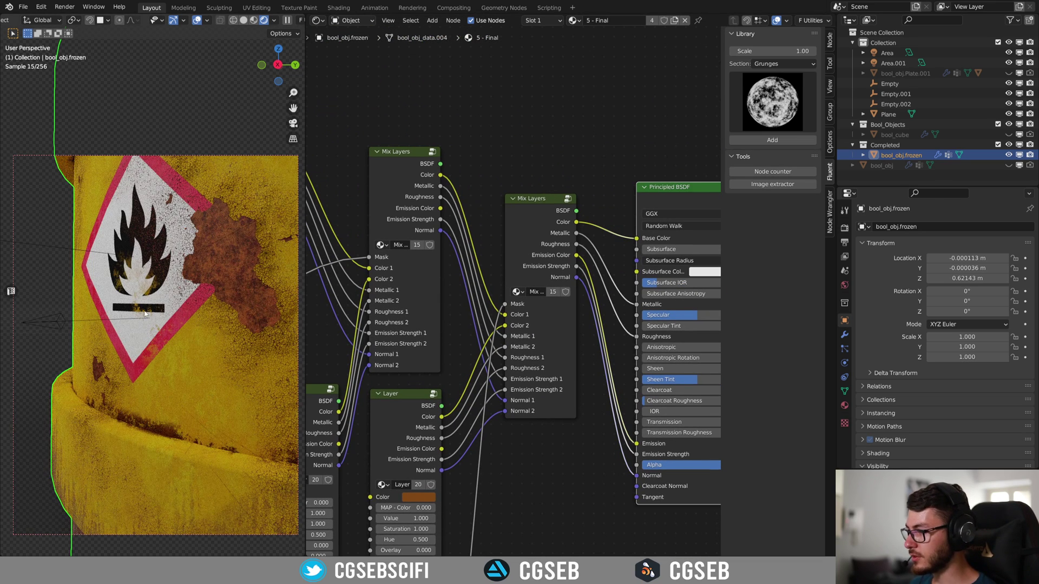
{"action": "scroll", "coordinate": [185, 301], "scroll_direction": "up", "scroll_amount": 4}
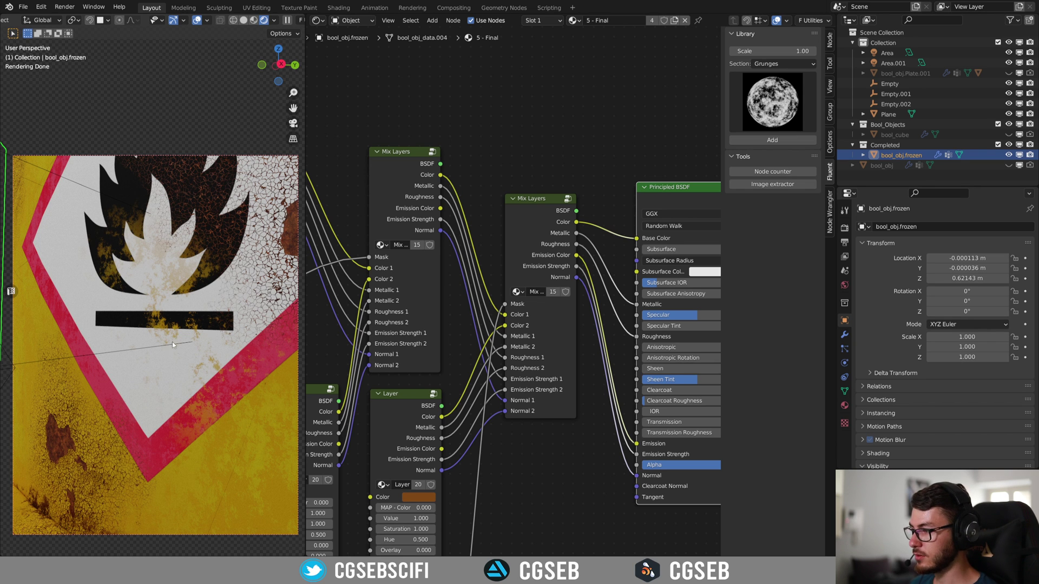
{"action": "scroll", "coordinate": [172, 342], "scroll_direction": "down", "scroll_amount": 5}
Select the decal's Layer node and review how the material's layers are chained through the Mix Layers nodes
{"action": "middle_click_drag", "start_coordinate": [458, 280], "coordinate": [600, 206]}
{"action": "scroll", "coordinate": [620, 224], "scroll_direction": "down", "scroll_amount": 4}
{"action": "left_click", "coordinate": [505, 310]}
{"action": "middle_click_drag", "start_coordinate": [577, 344], "coordinate": [442, 194]}
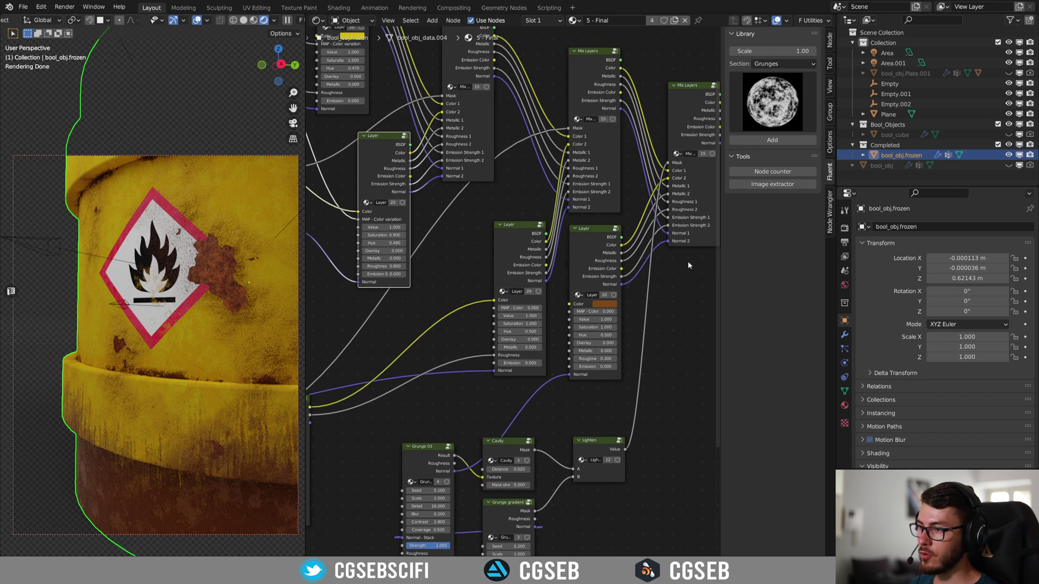
{"action": "middle_click_drag", "start_coordinate": [462, 400], "coordinate": [605, 401]}
Move the warning-sign decal's empty around the barrel's surface so the sign's left side overlaps the large rust patch
{"action": "left_click", "coordinate": [118, 259]}
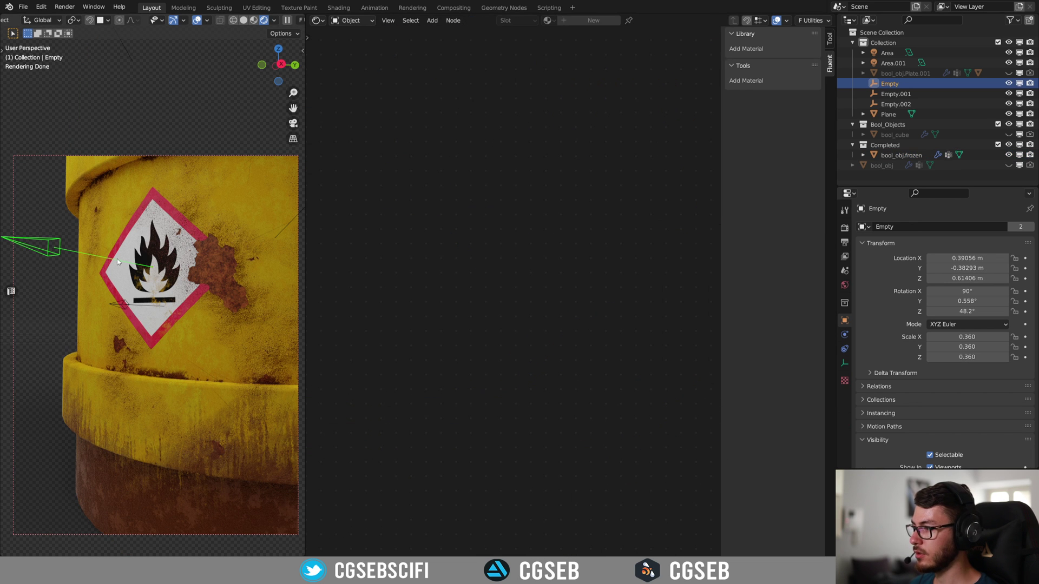
{"action": "key", "text": "g"}
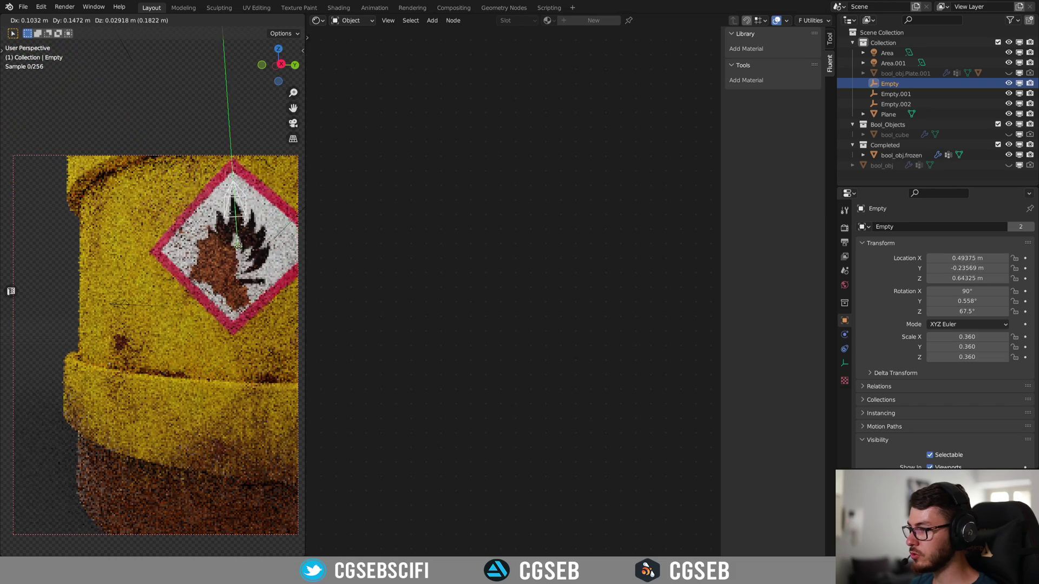
{"action": "left_click", "coordinate": [269, 276]}
{"action": "middle_click_drag", "start_coordinate": [270, 276], "coordinate": [178, 294]}
{"action": "scroll", "coordinate": [249, 291], "scroll_direction": "up", "scroll_amount": 5}
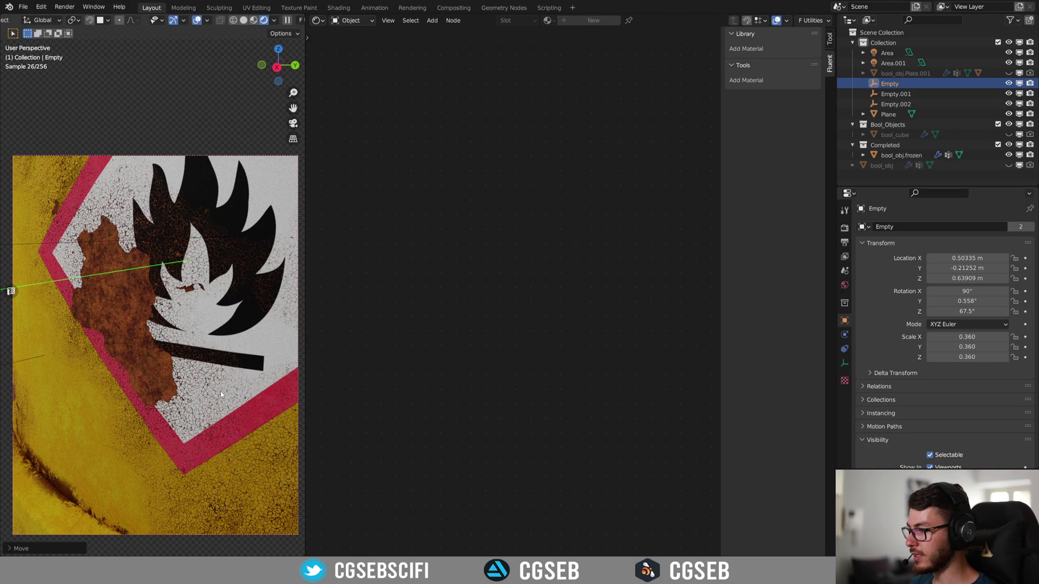
{"action": "scroll", "coordinate": [242, 279], "scroll_direction": "down", "scroll_amount": 6}
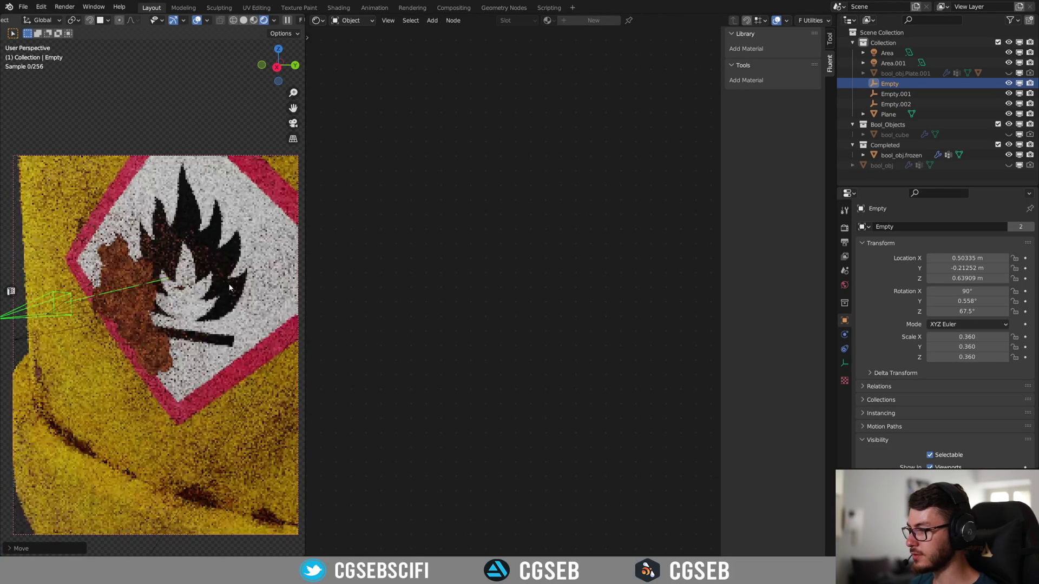
Move the local mask's empty, Empty.001, onto the upper-left edge of the relocated warning sign and inspect the wear
{"action": "left_click", "coordinate": [95, 301]}
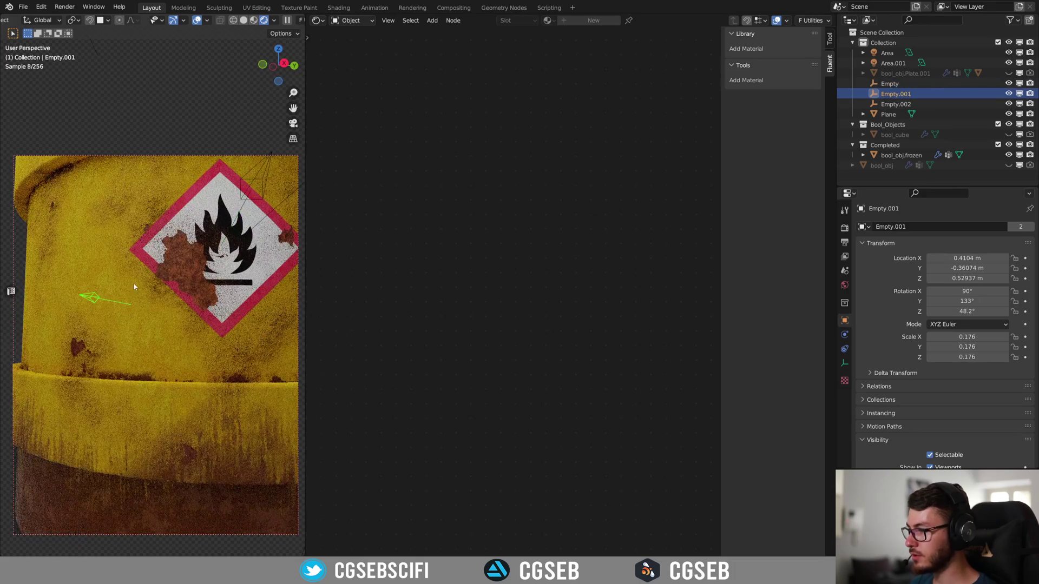
{"action": "key", "text": "g"}
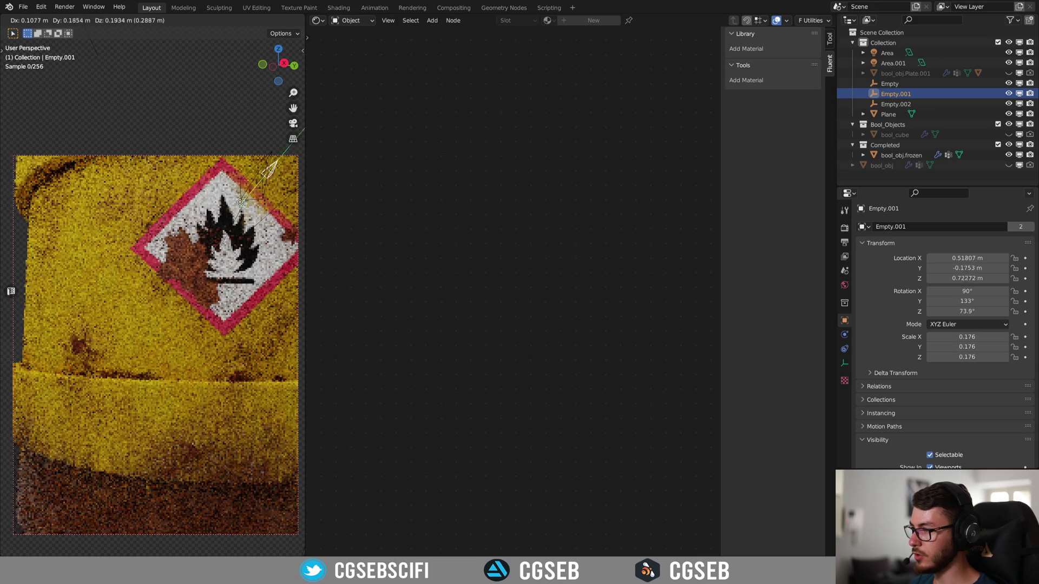
{"action": "left_click", "coordinate": [210, 191]}
{"action": "middle_click_drag", "start_coordinate": [182, 295], "coordinate": [145, 326]}
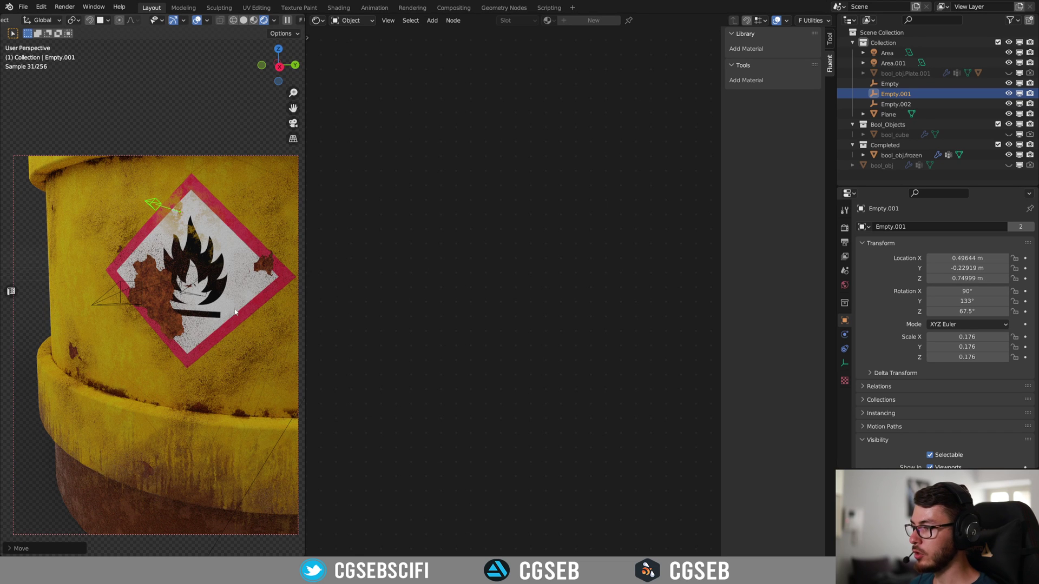
{"action": "middle_click_drag", "start_coordinate": [201, 310], "coordinate": [141, 332]}
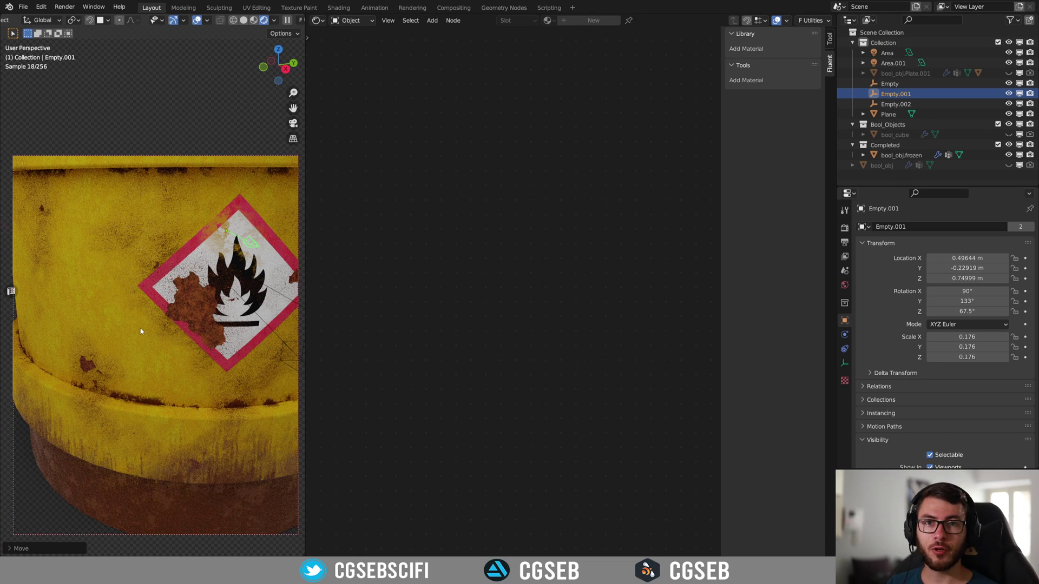